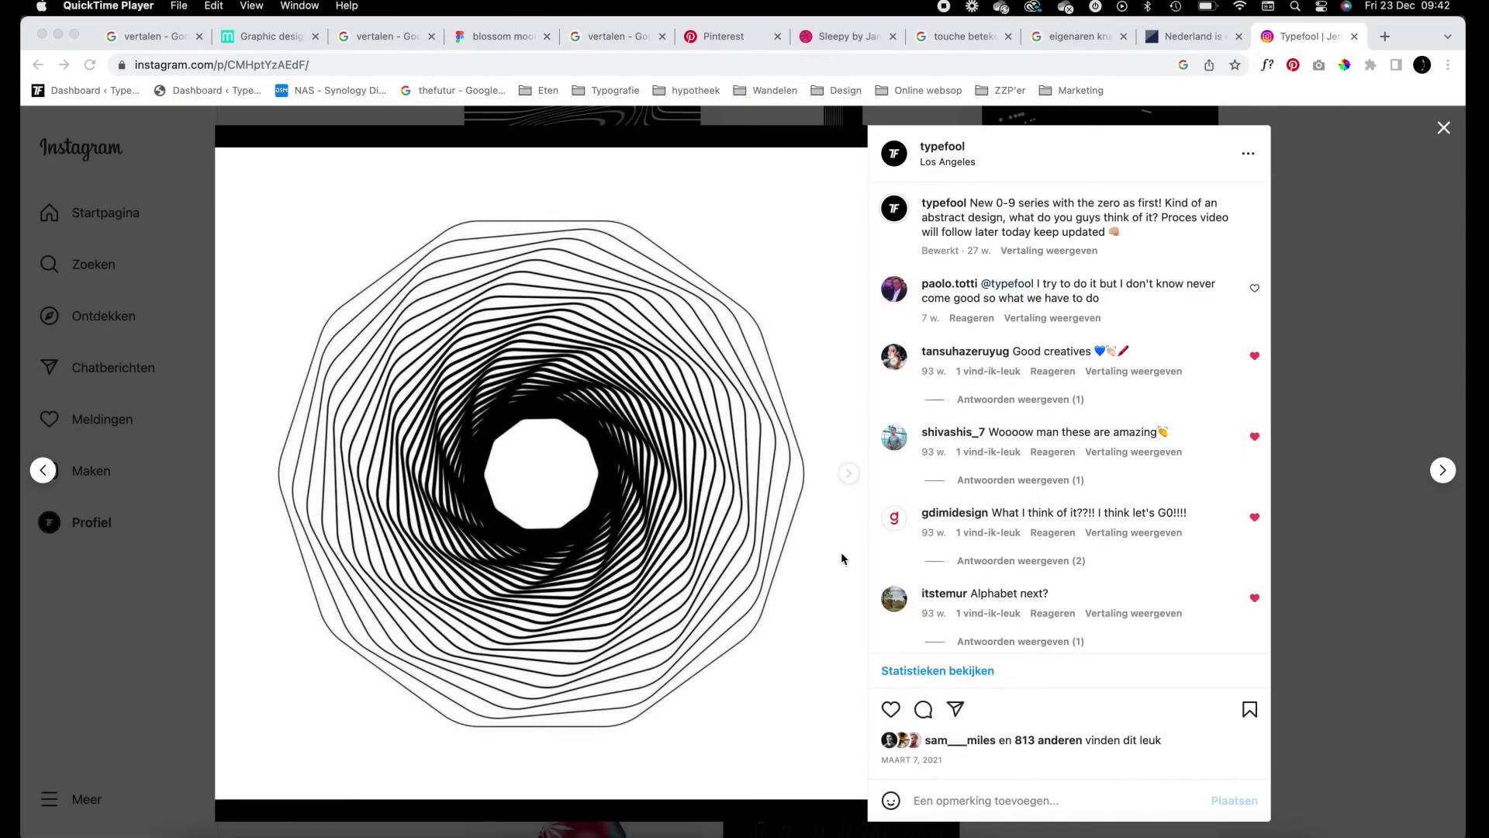
Step: Advance the Instagram reference post from the spiral slide, past the hexagon, to the wavy ring image
left_click(848, 475)
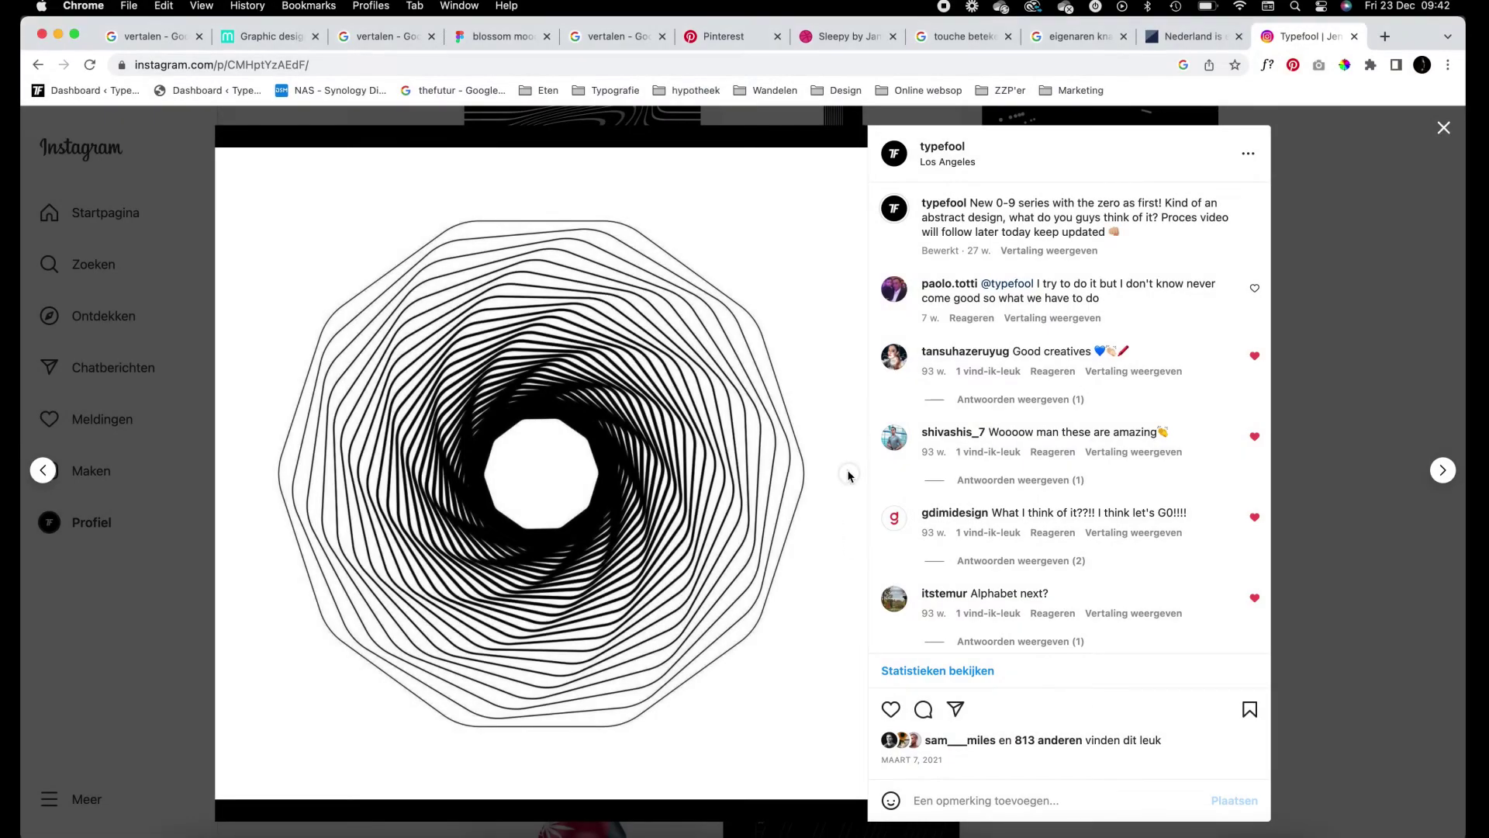
left_click(849, 475)
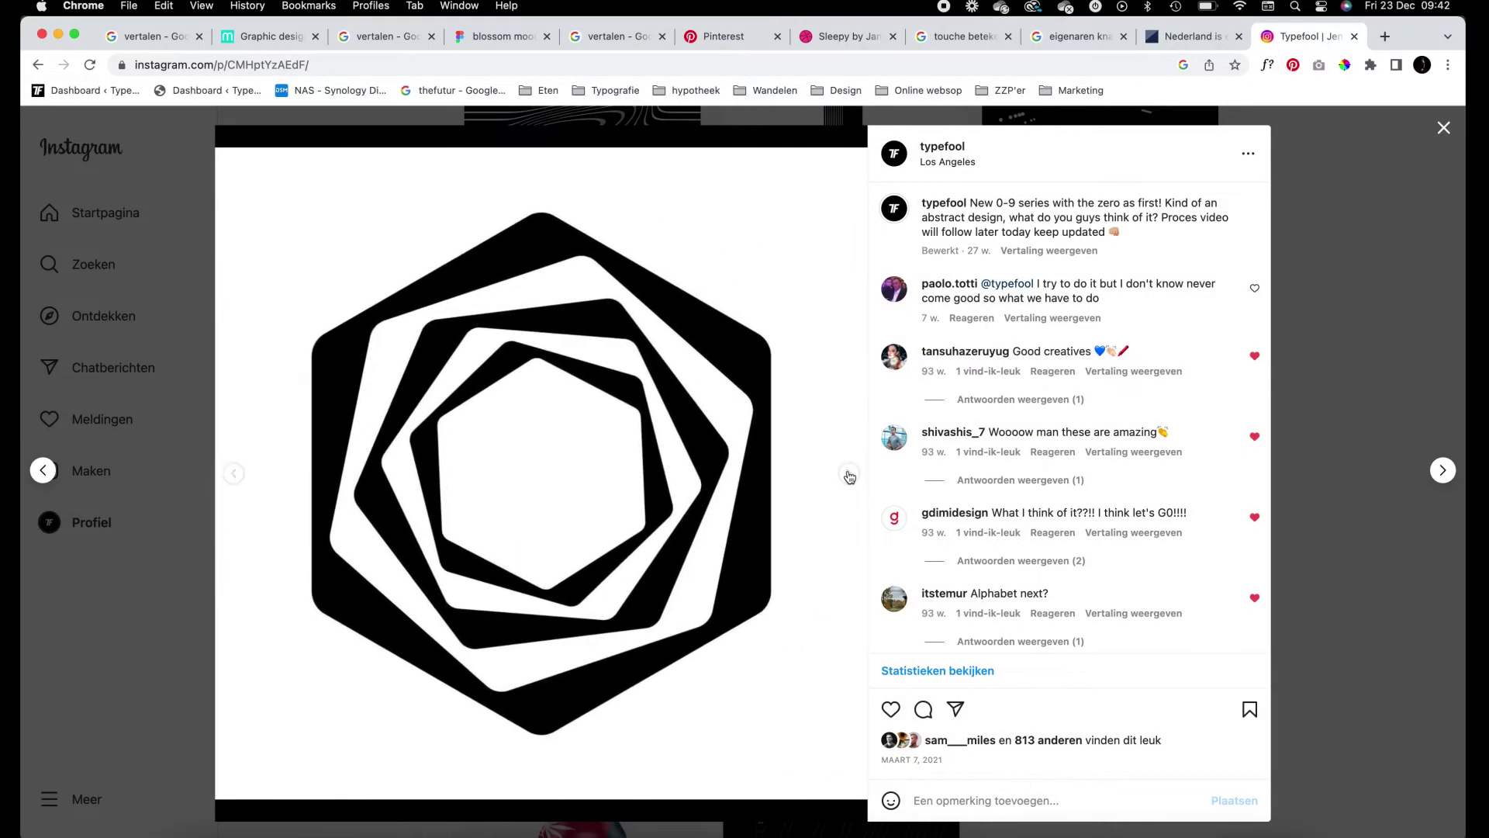
left_click(849, 476)
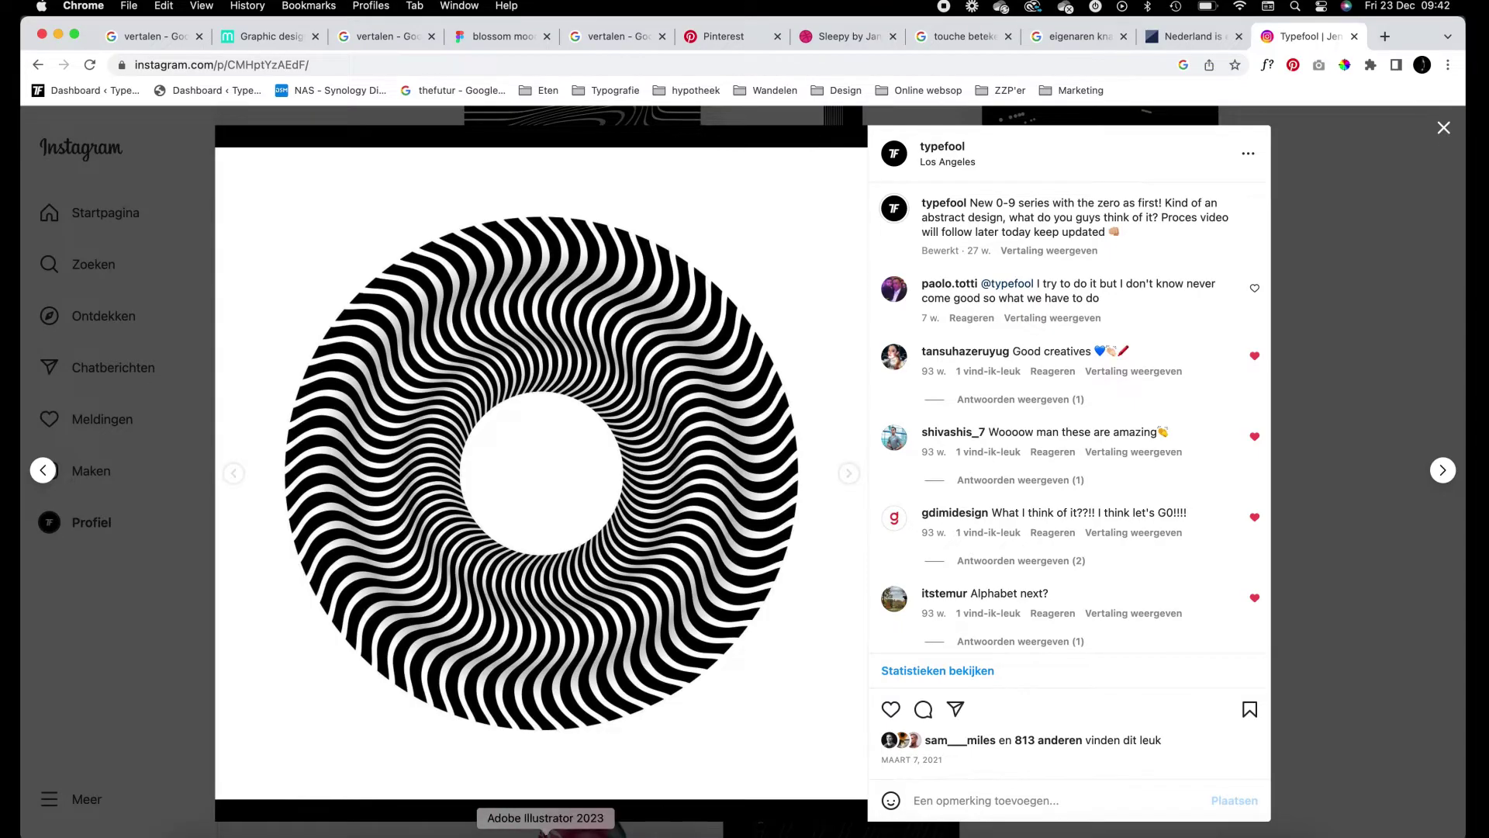
Step: In Illustrator, create a 10-sided polygon with the Polygon tool, radius 198.4928 px and 1 pt stroke
left_click(545, 834)
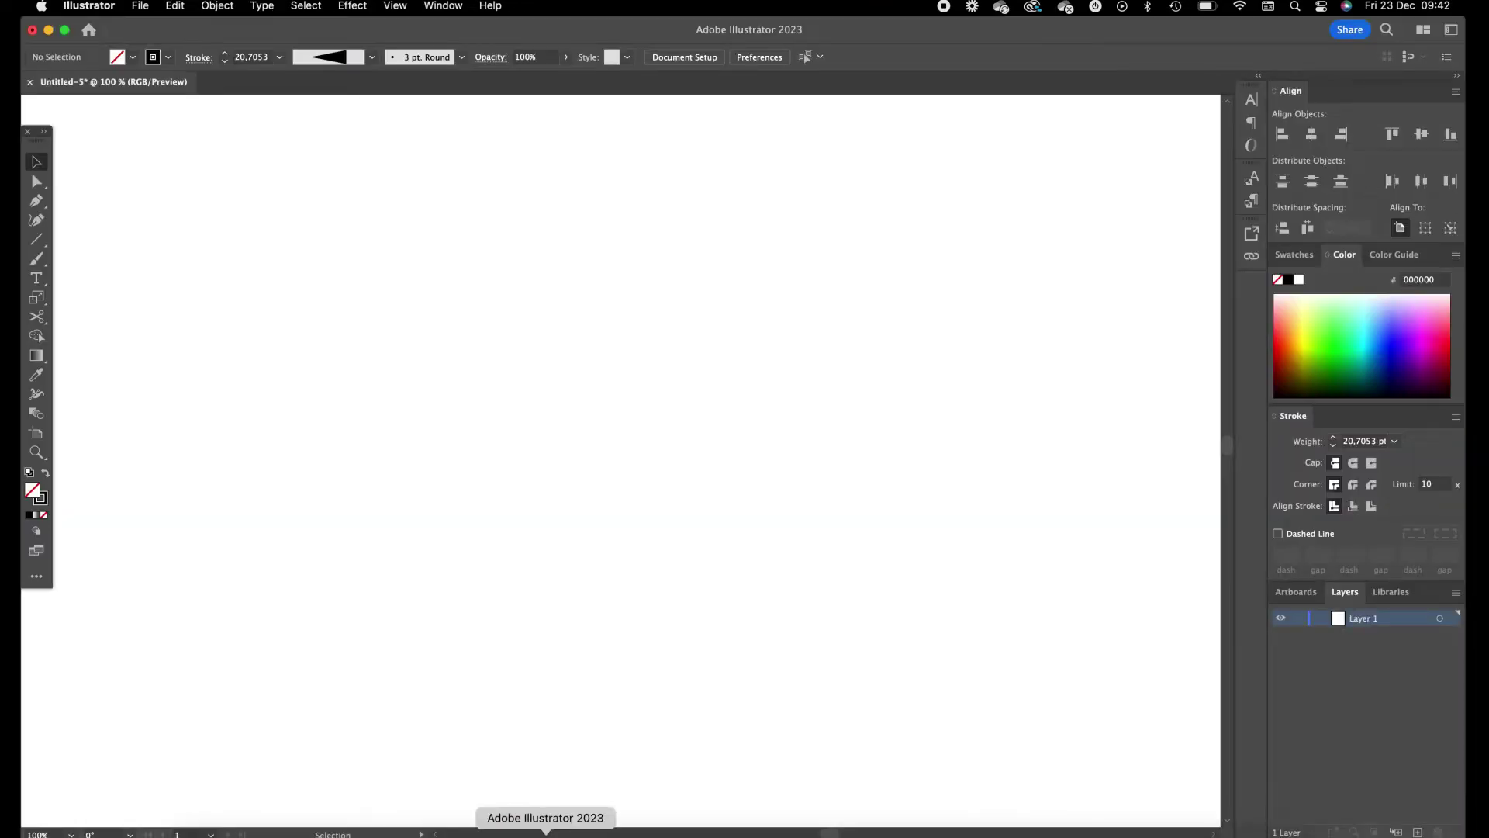
left_click(36, 239)
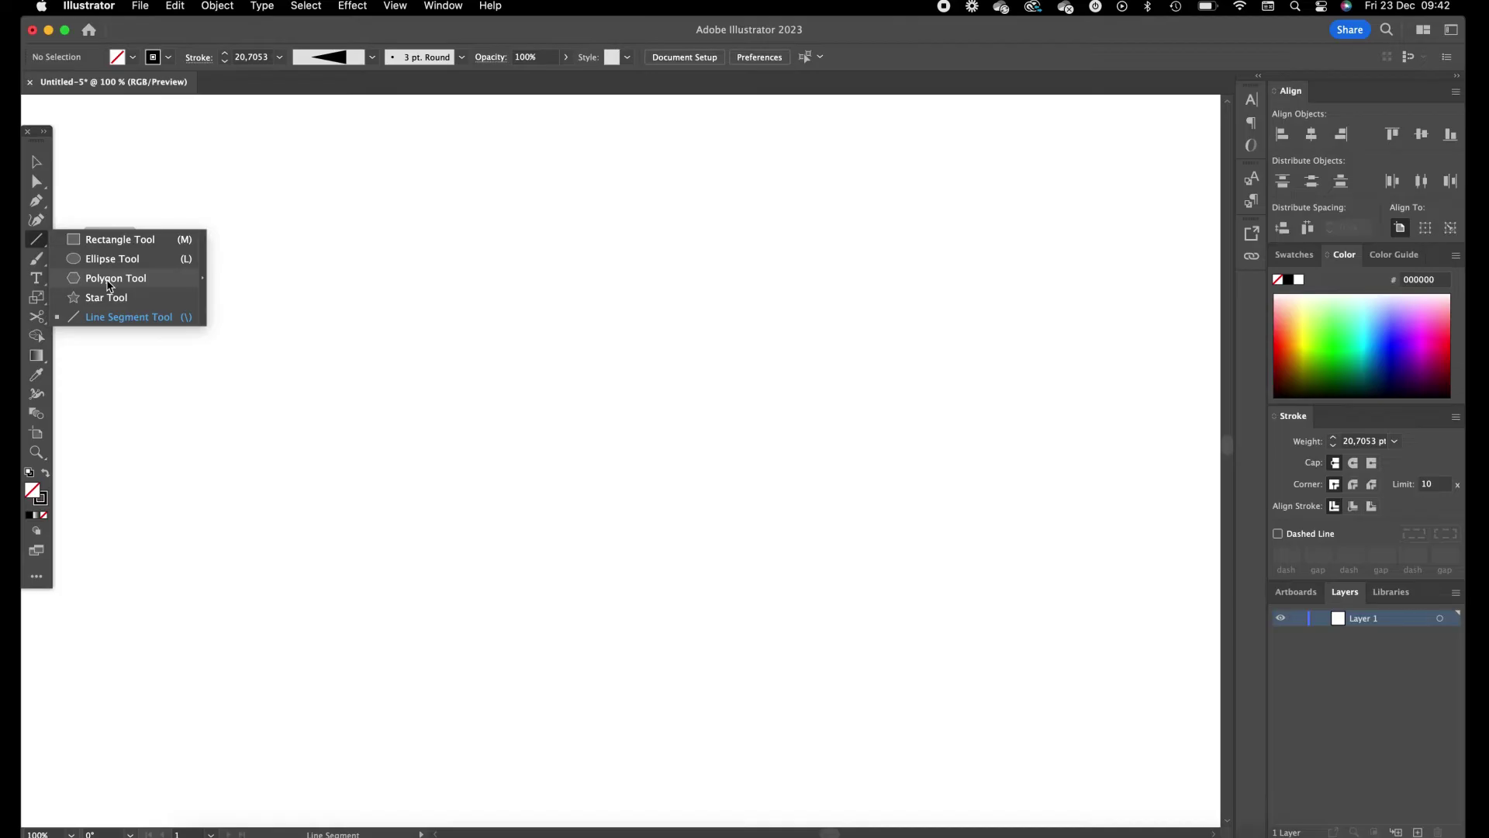
left_click(109, 279)
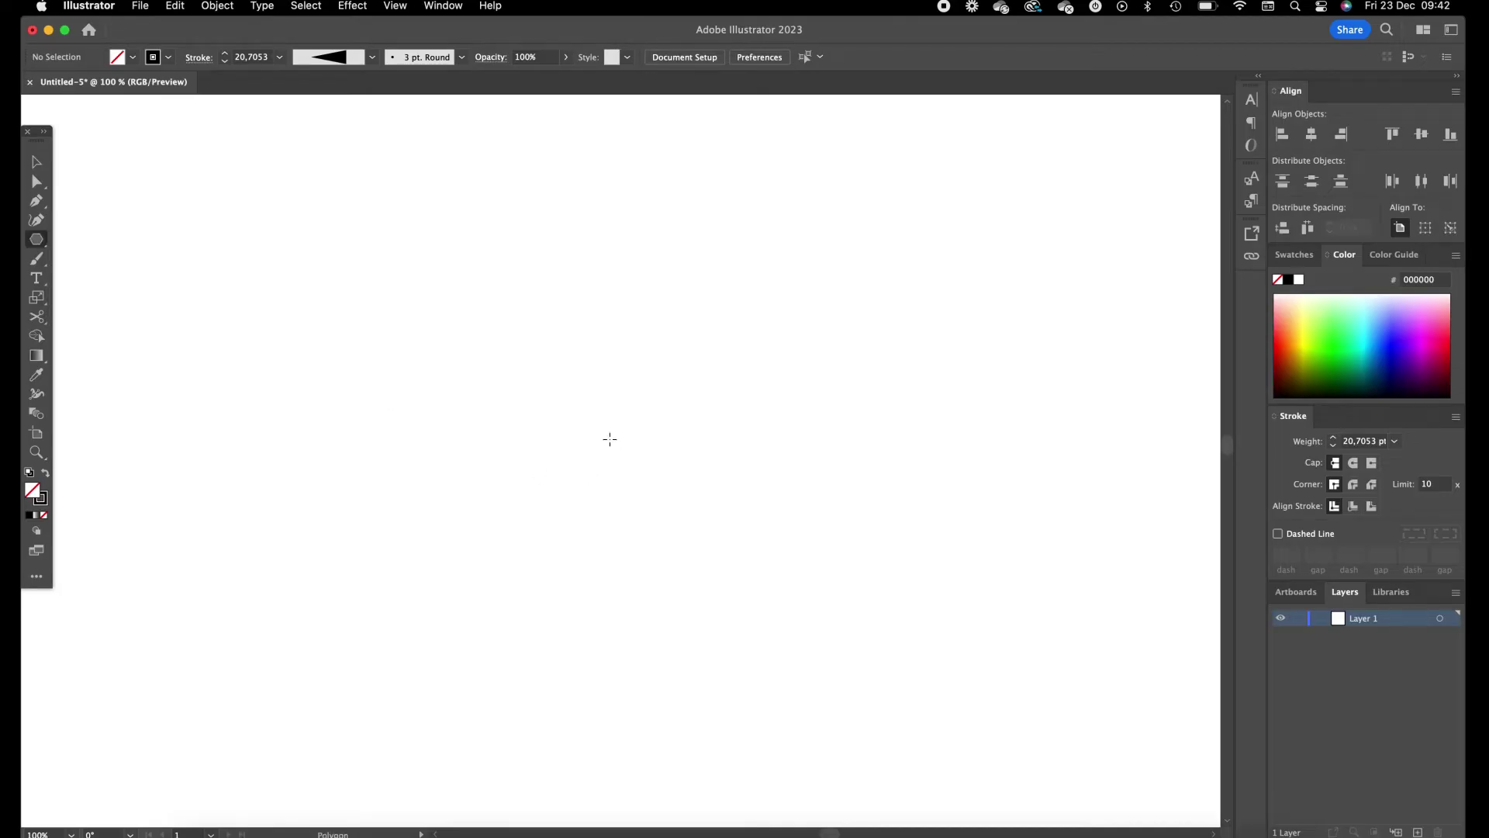
left_click(610, 439)
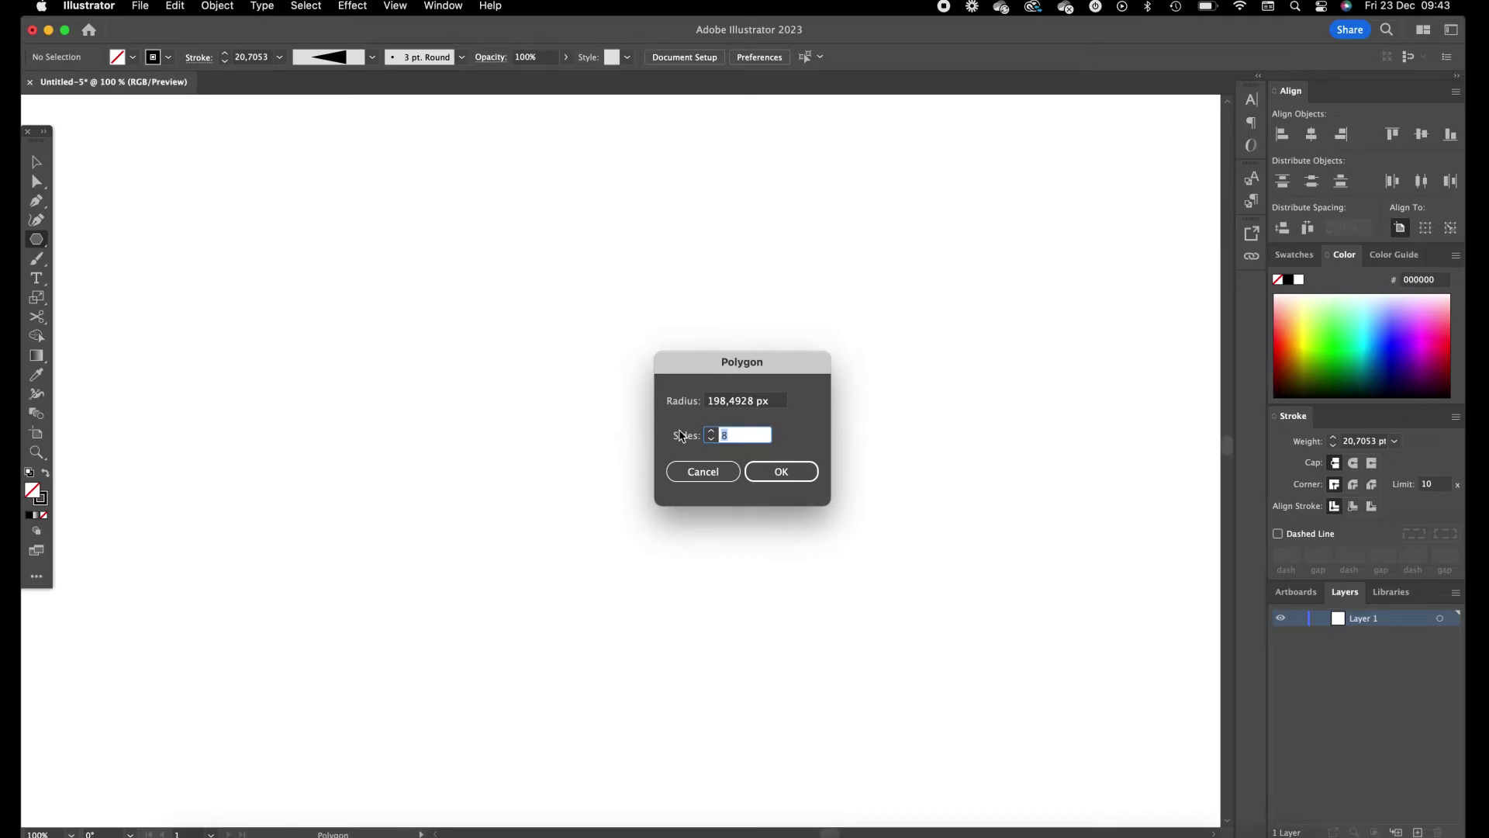
left_click(781, 472)
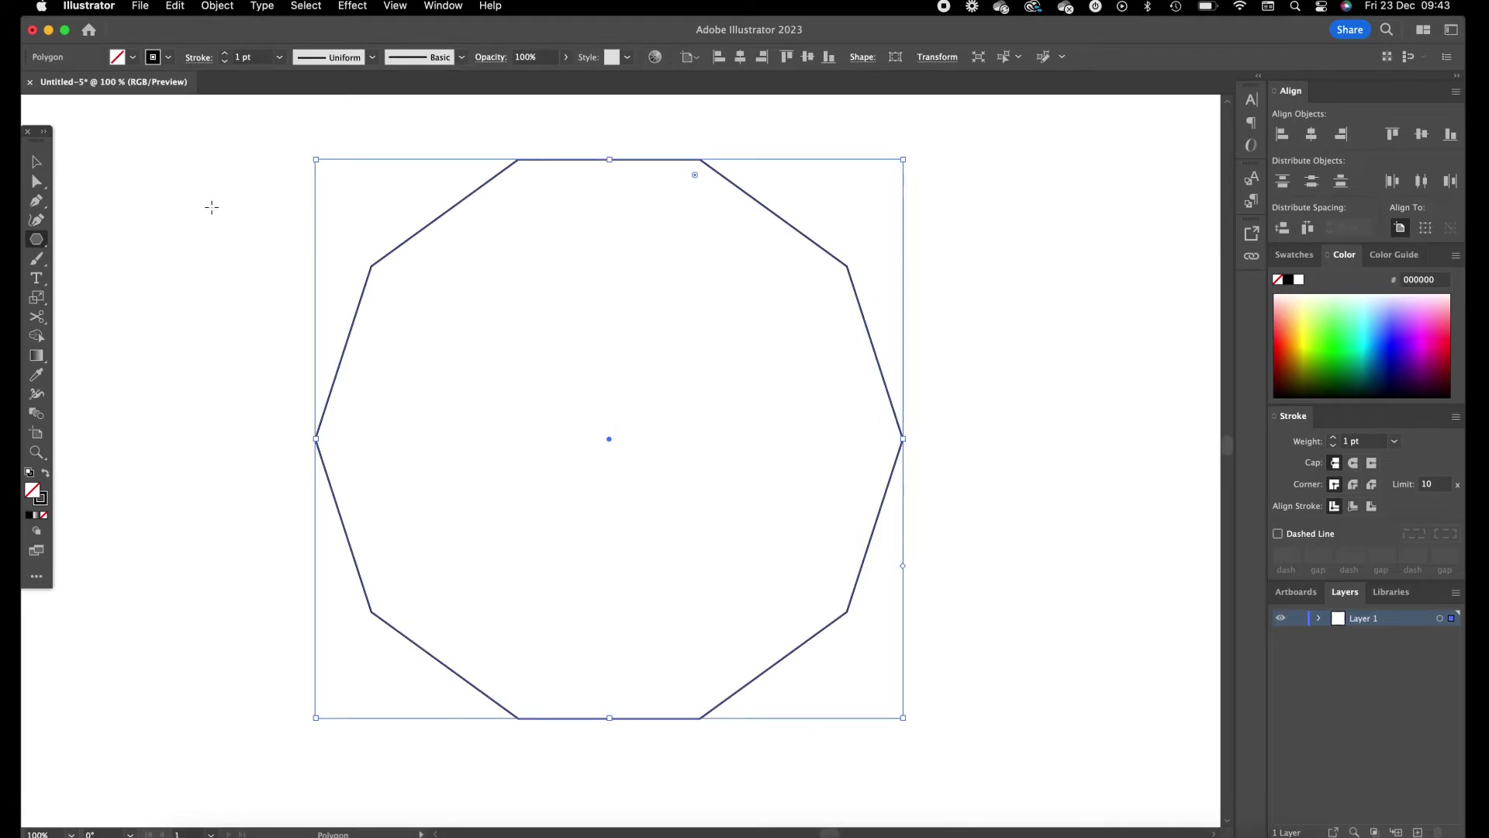
Step: Shrink the decagon from a bounding-box handle and select it
left_click(37, 160)
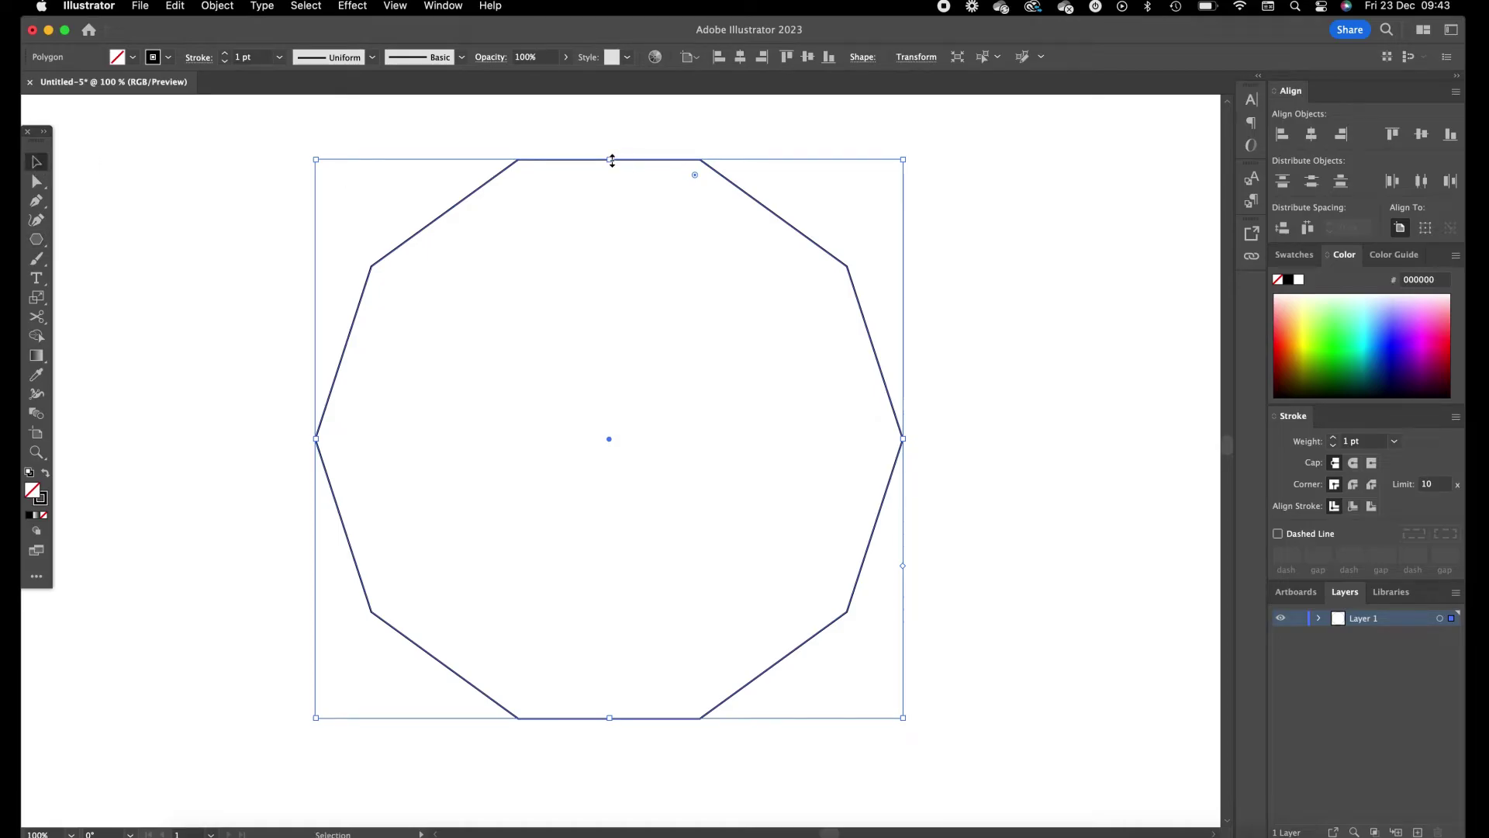
left_click_drag(610, 159, 627, 274)
left_click_drag(337, 226, 845, 658)
Step: Open Effect > Distort & Transform > Transform for the decagon
left_click(356, 6)
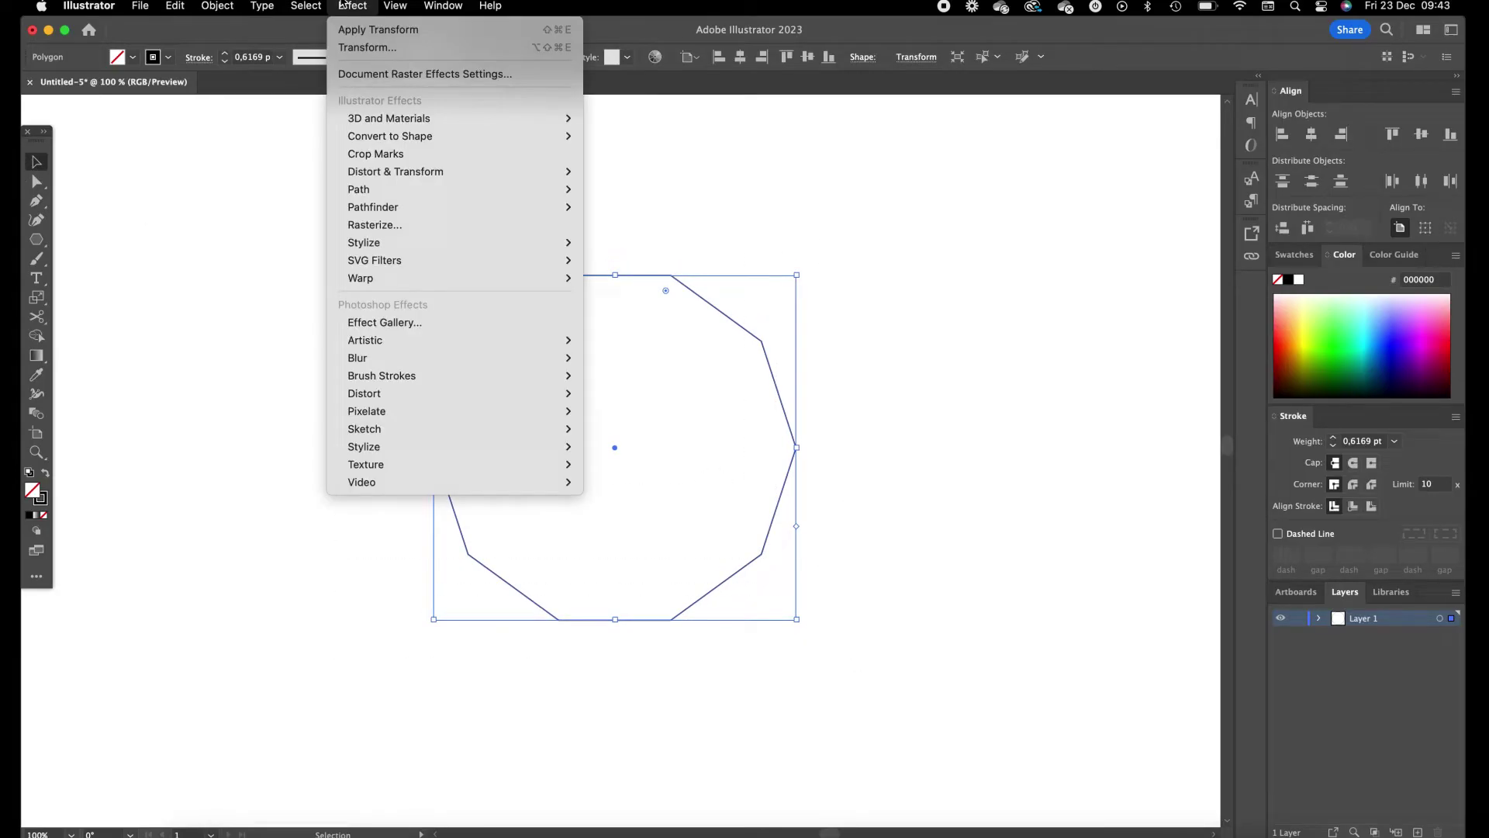
mouse_move(448, 173)
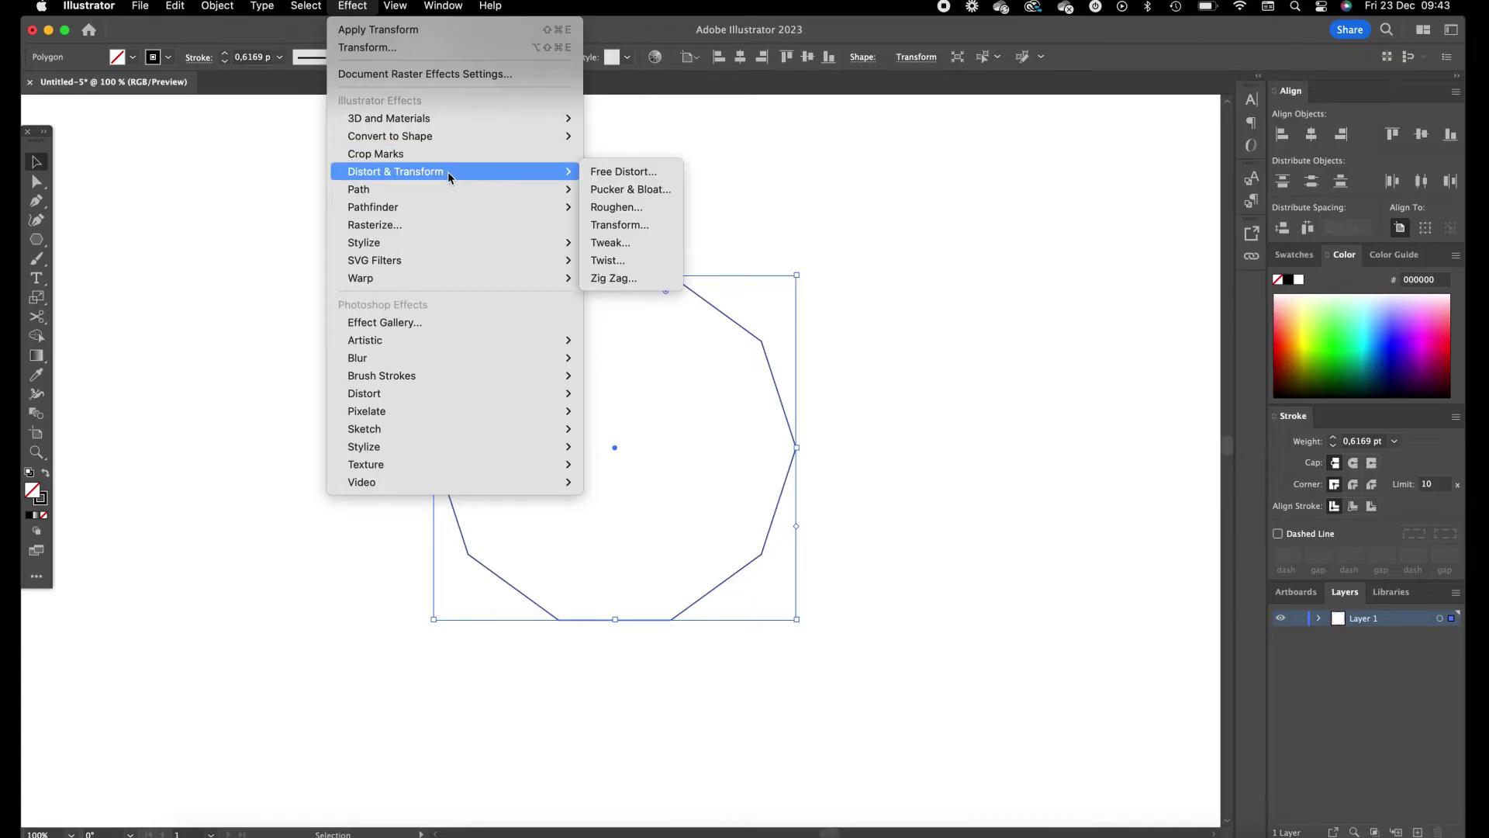
left_click(612, 226)
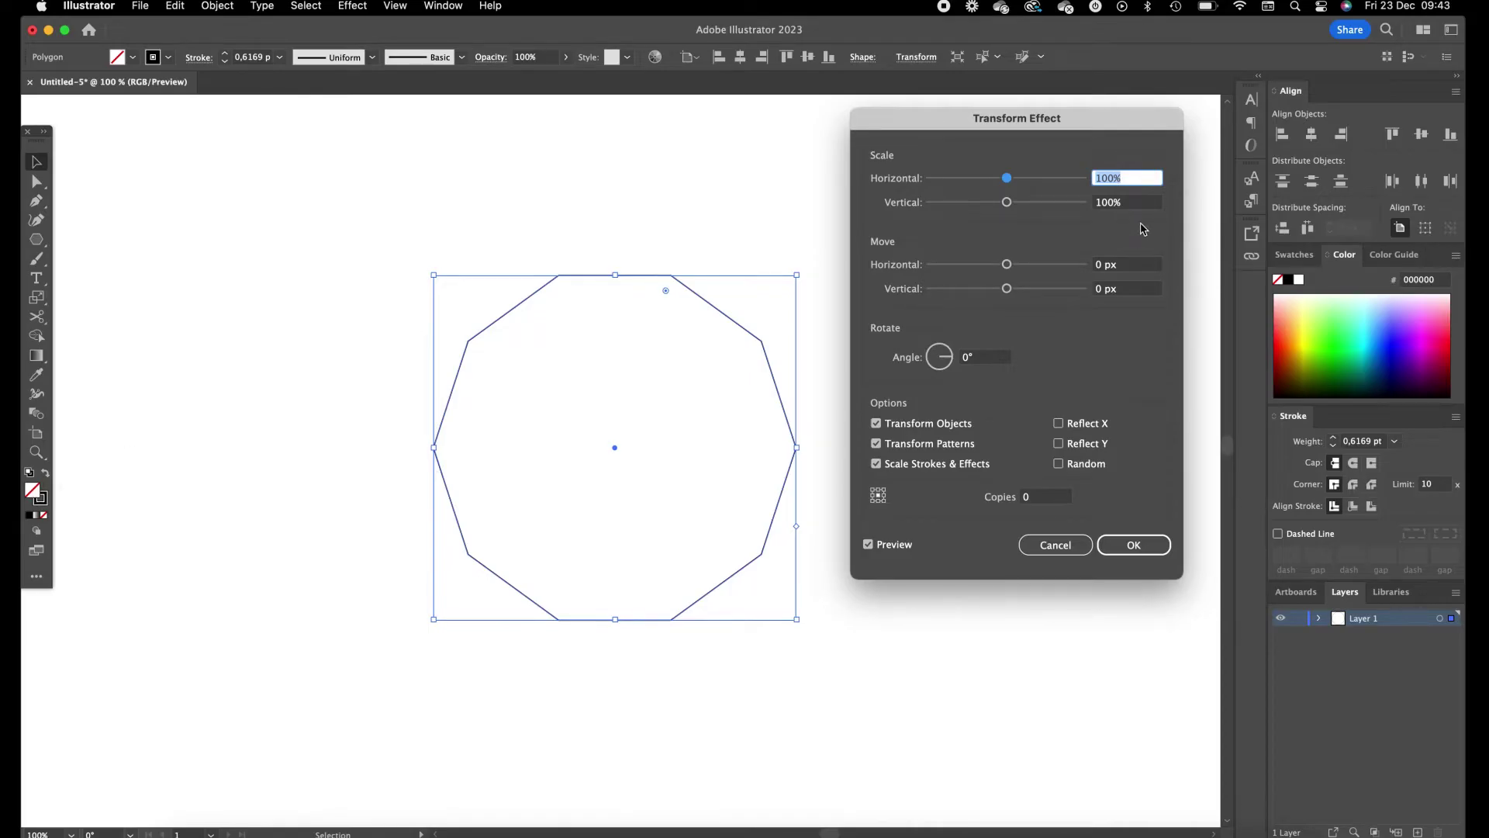
Step: Set the Transform effect's horizontal and vertical scale to 95% and angle to -5°
key("Down")
key("Down")
key("Down")
key("Down")
key("Down")
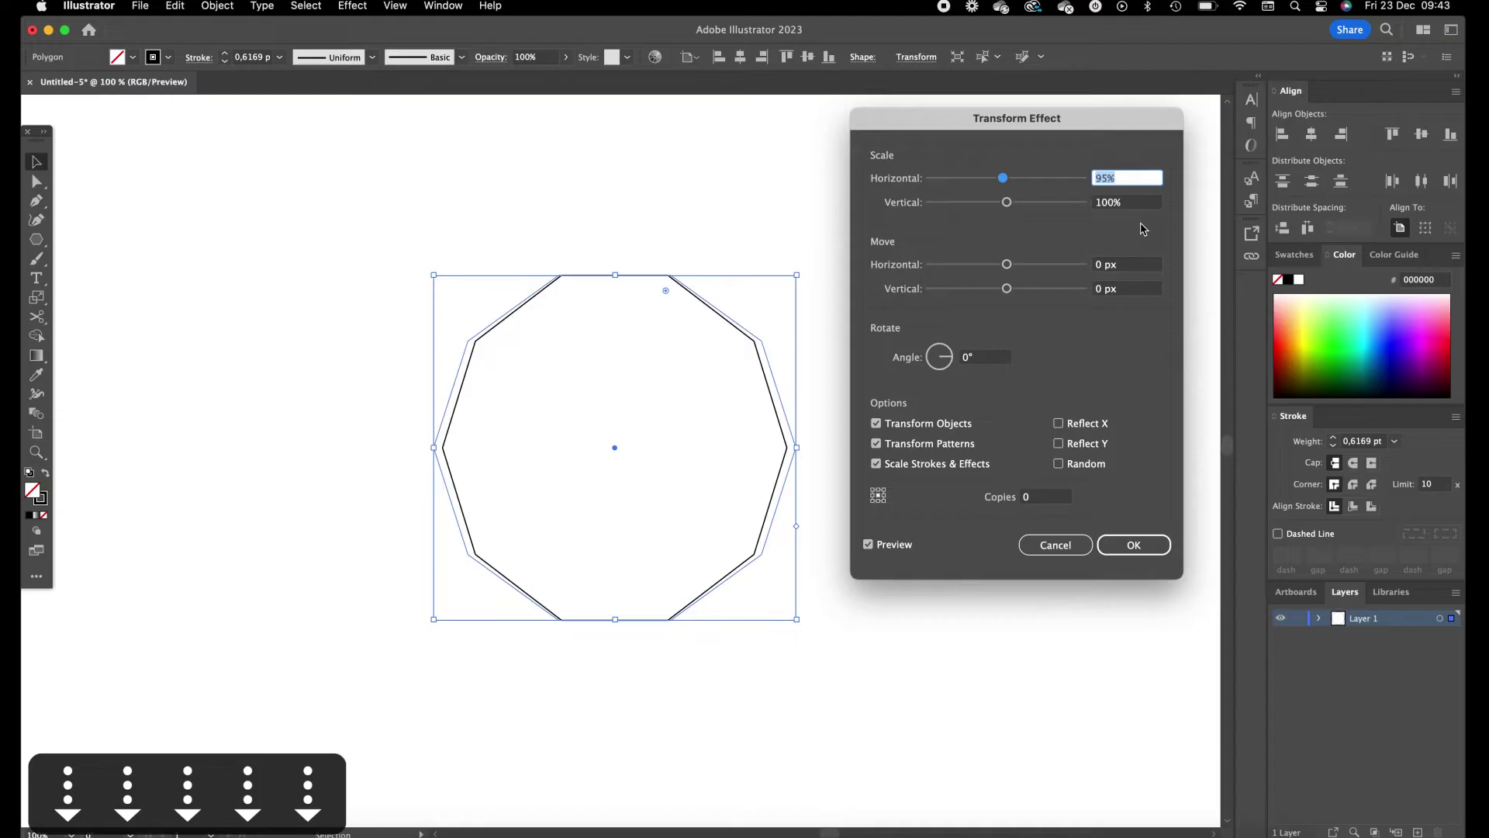
key("Tab")
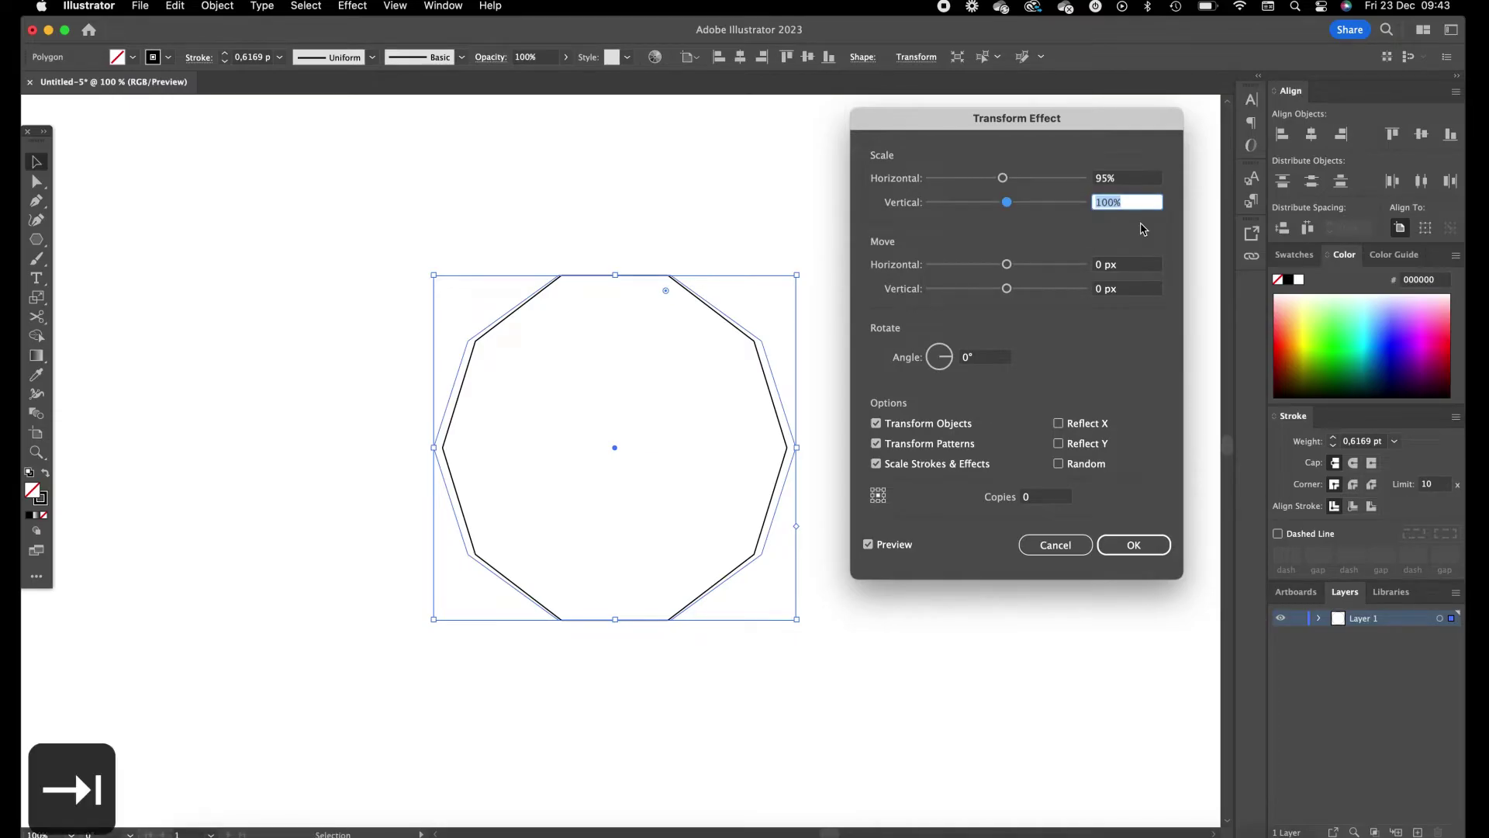
key("Down")
key("Down")
key("Down")
key("Down")
key("Down")
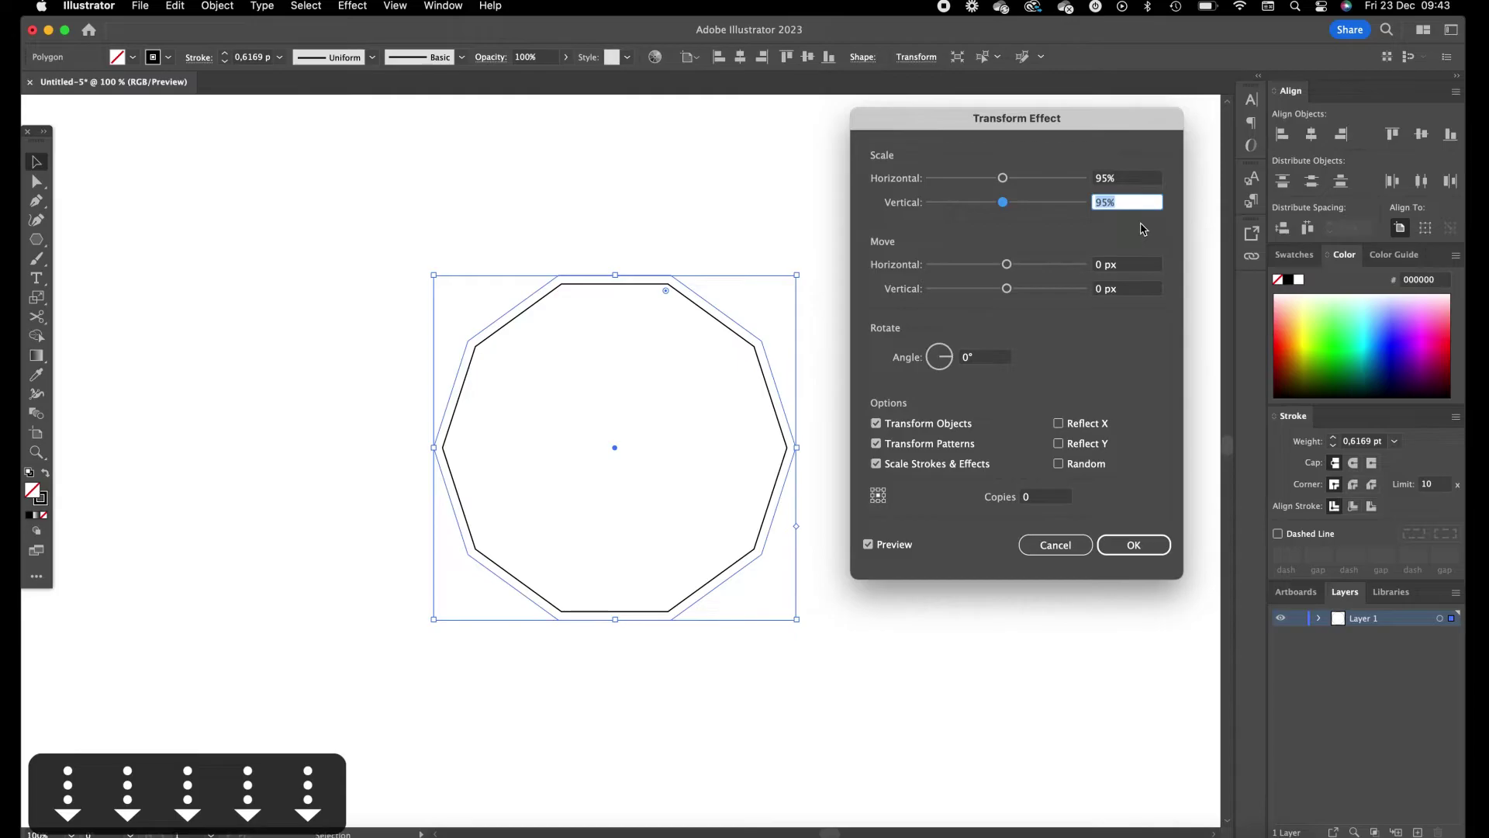
left_click(991, 359)
key("Down")
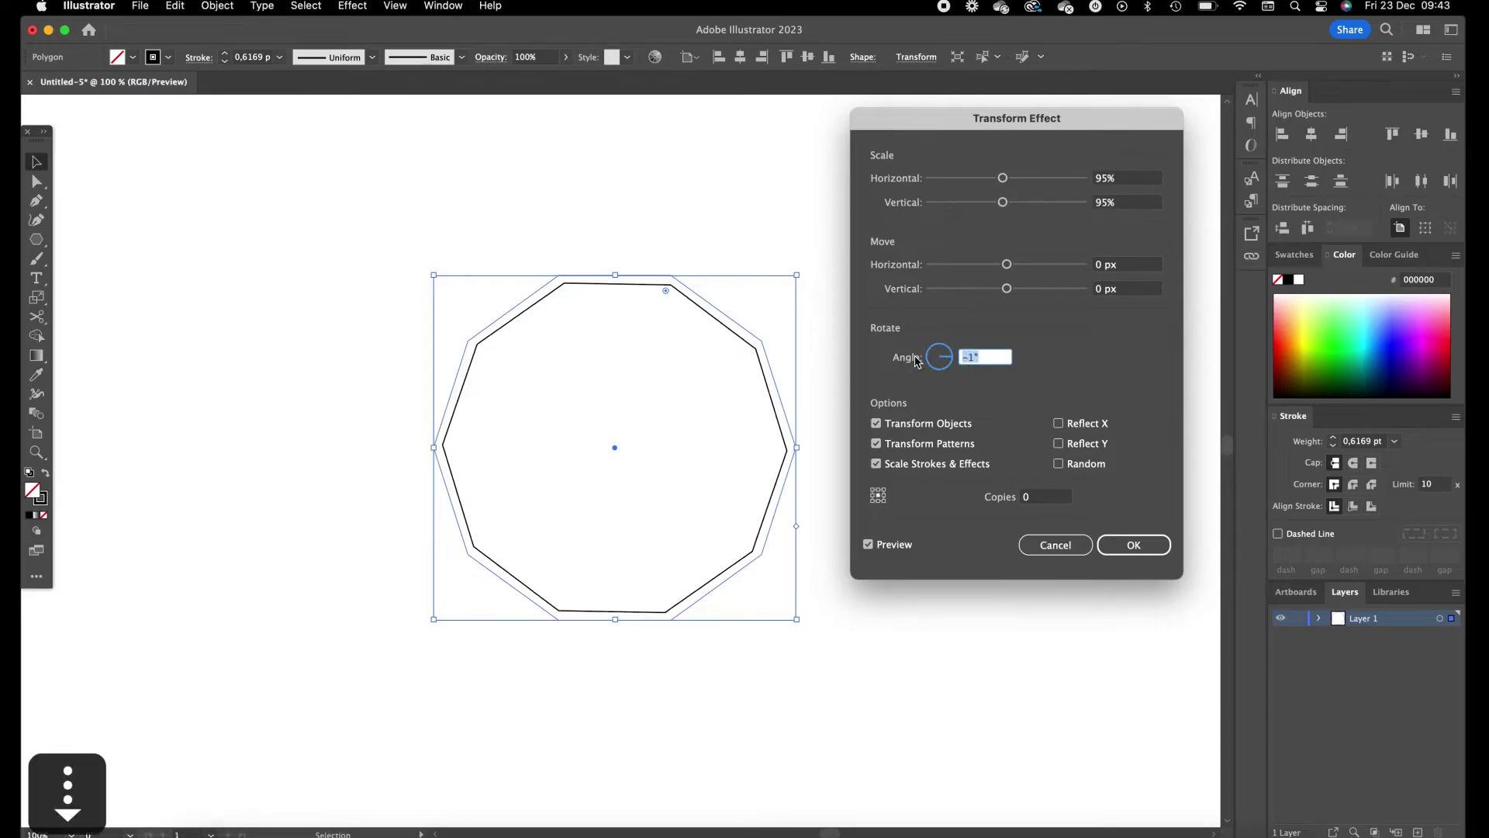
key("Down")
key("Down")
key("Down")
key("Down")
key("Down")
key("Up")
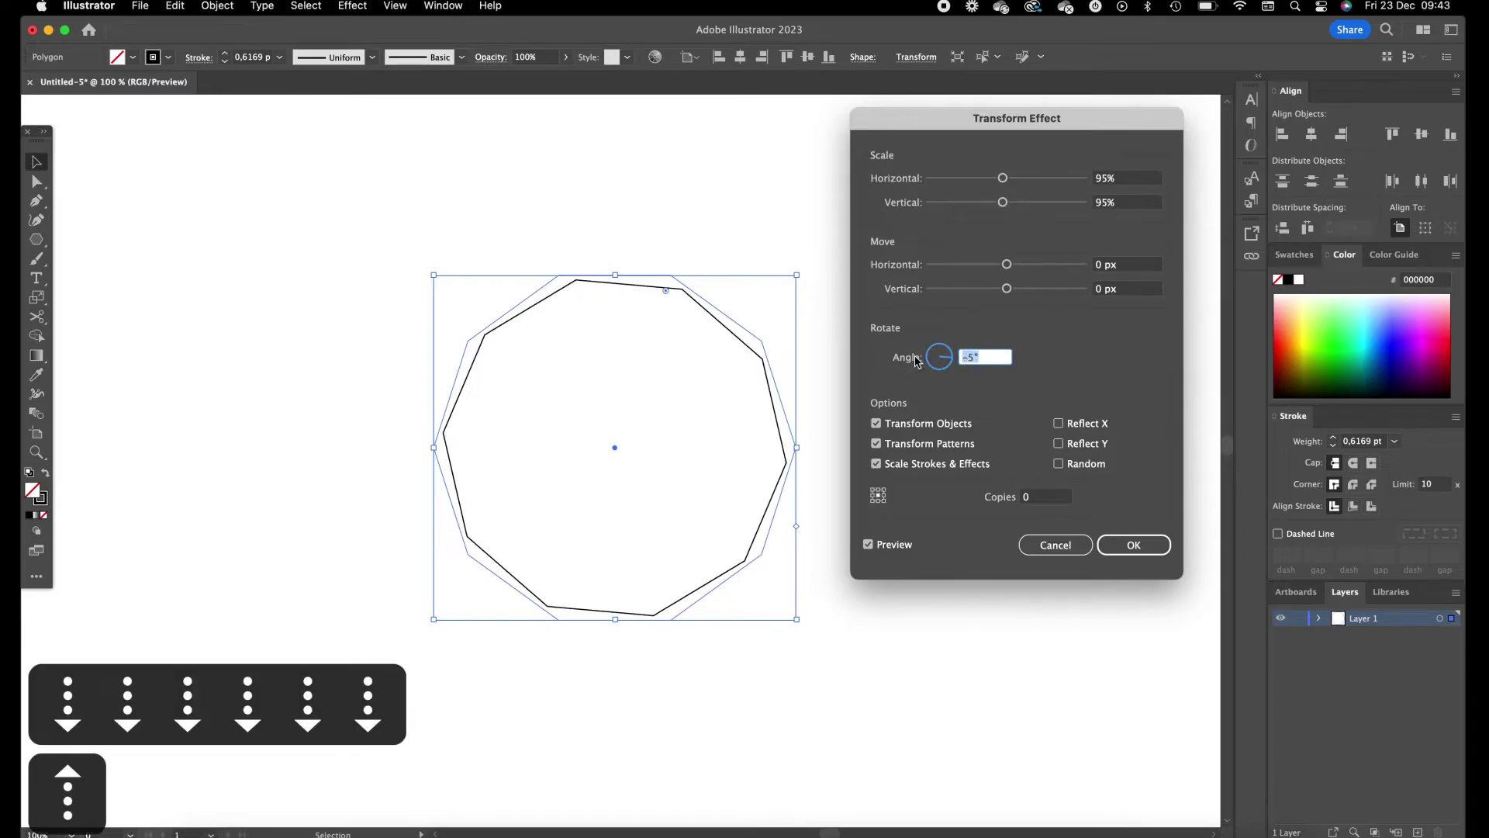
Step: Raise the copies to 35 and apply the effect to form the twisting spiral
left_click(1028, 498)
key("shift+Up")
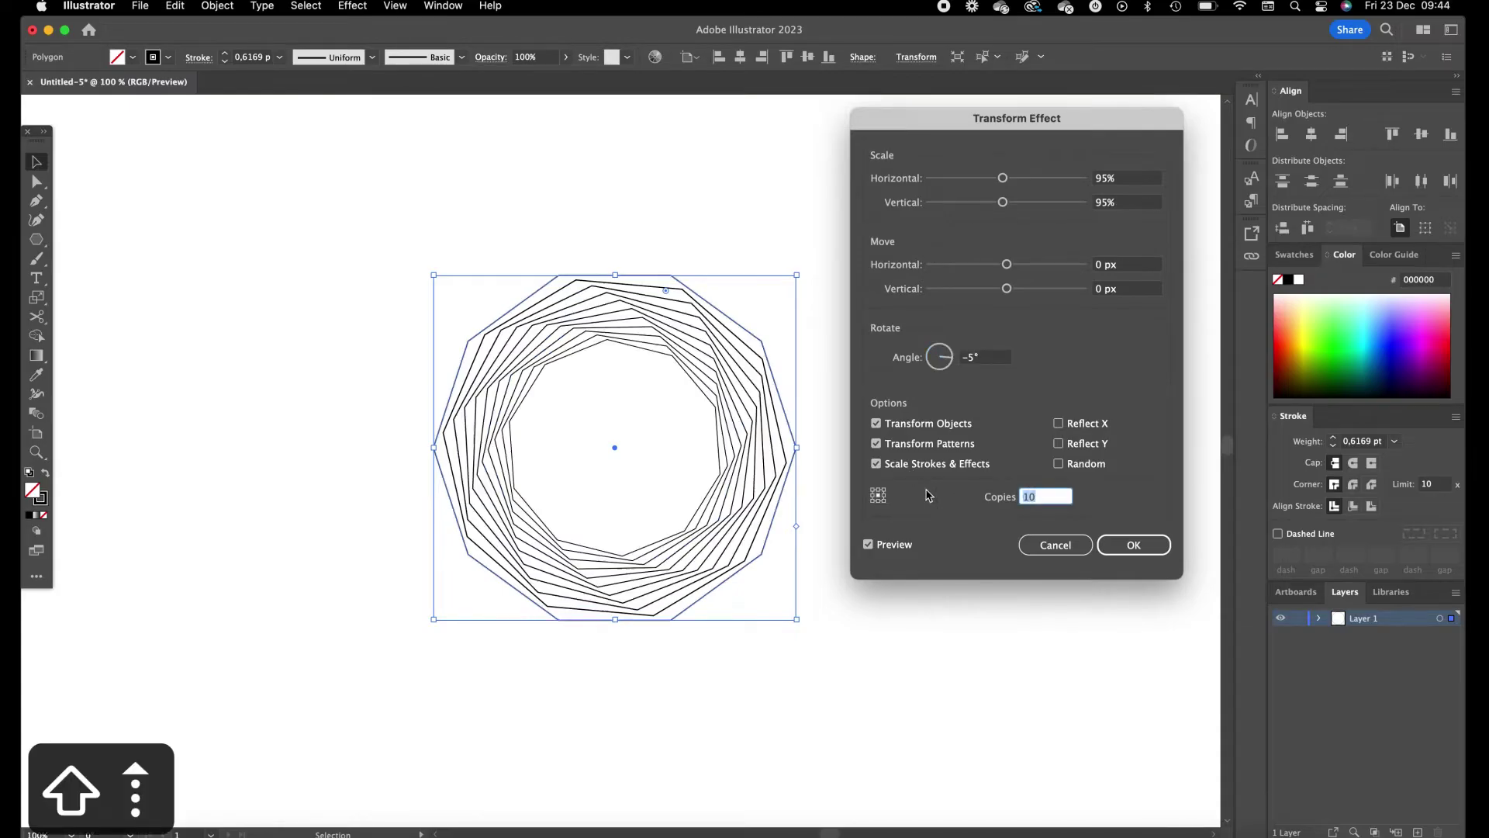
key("Up")
key("Up")
key("shift+Up")
key("Up")
key("Up")
key("Up")
key("Up")
key("Up")
key("Up")
key("Up")
key("Up")
key("Up")
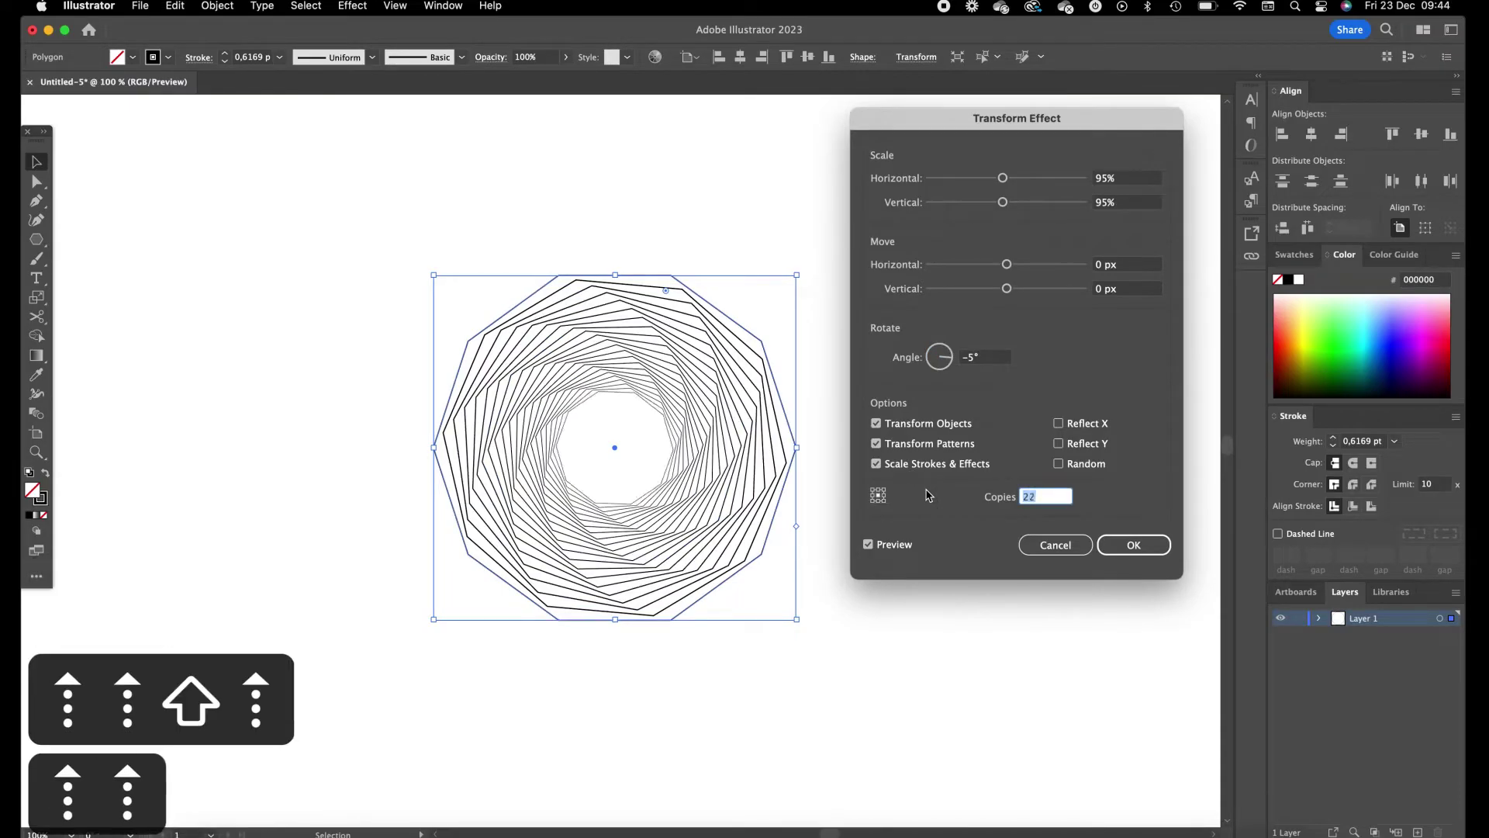
key("Up")
key("Up")
key("Up")
key("Up")
key("Up")
key("Up")
key("Up")
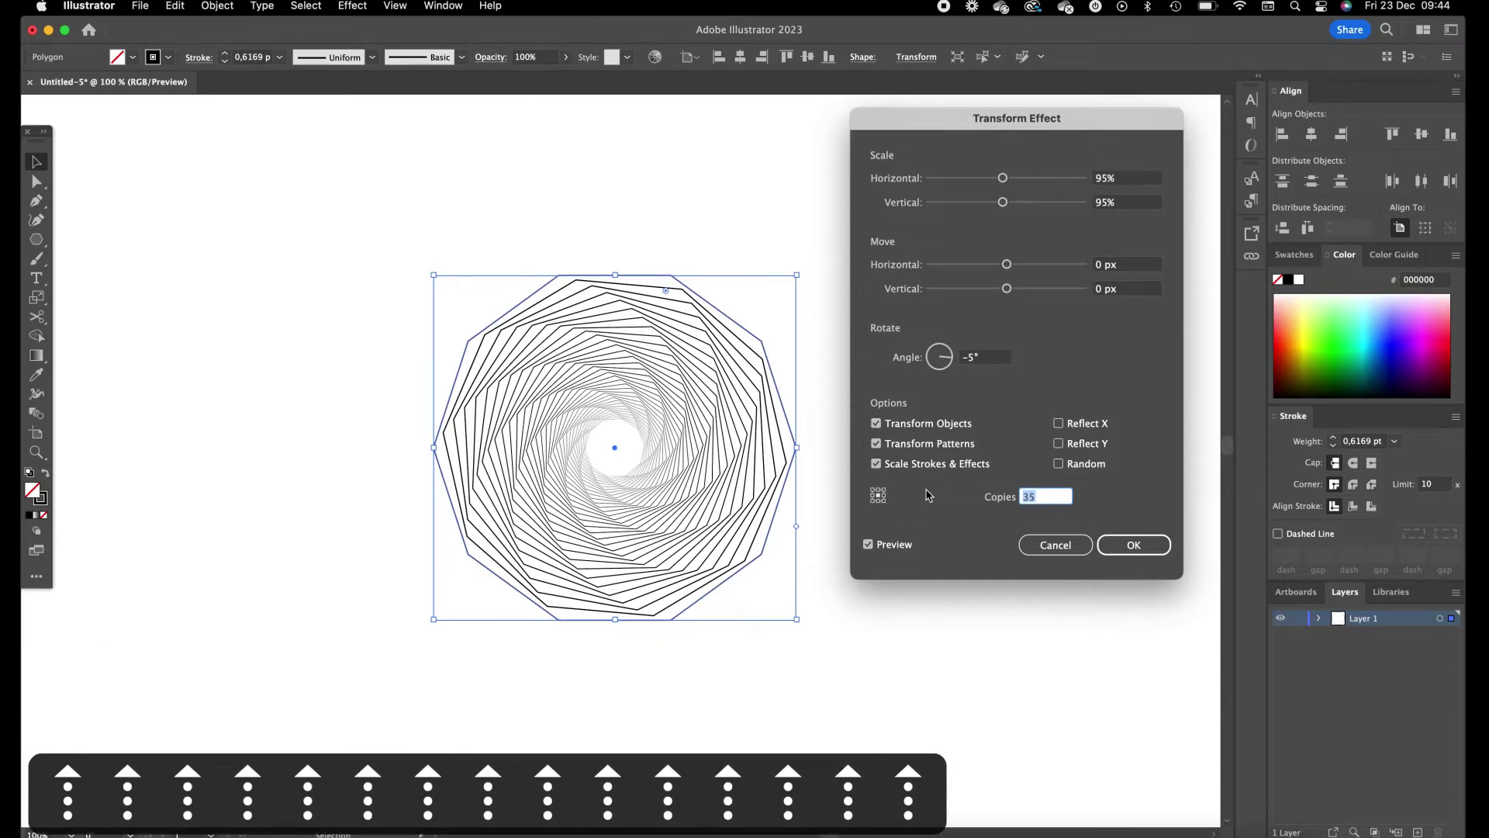
left_click(1122, 544)
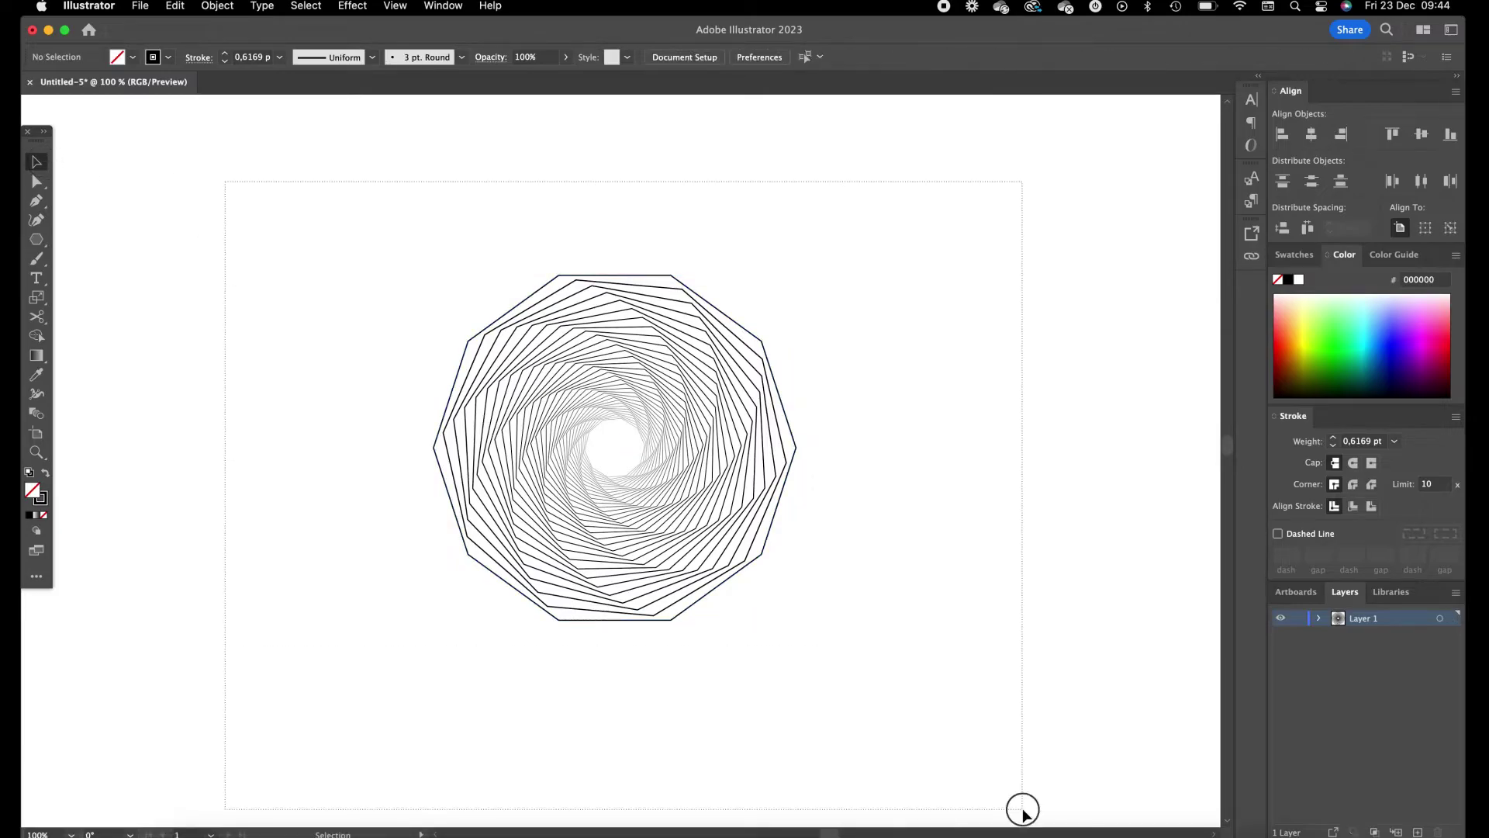
Step: Thicken the spiral's stroke weight to 2 pt
left_click_drag(1021, 807, 943, 694)
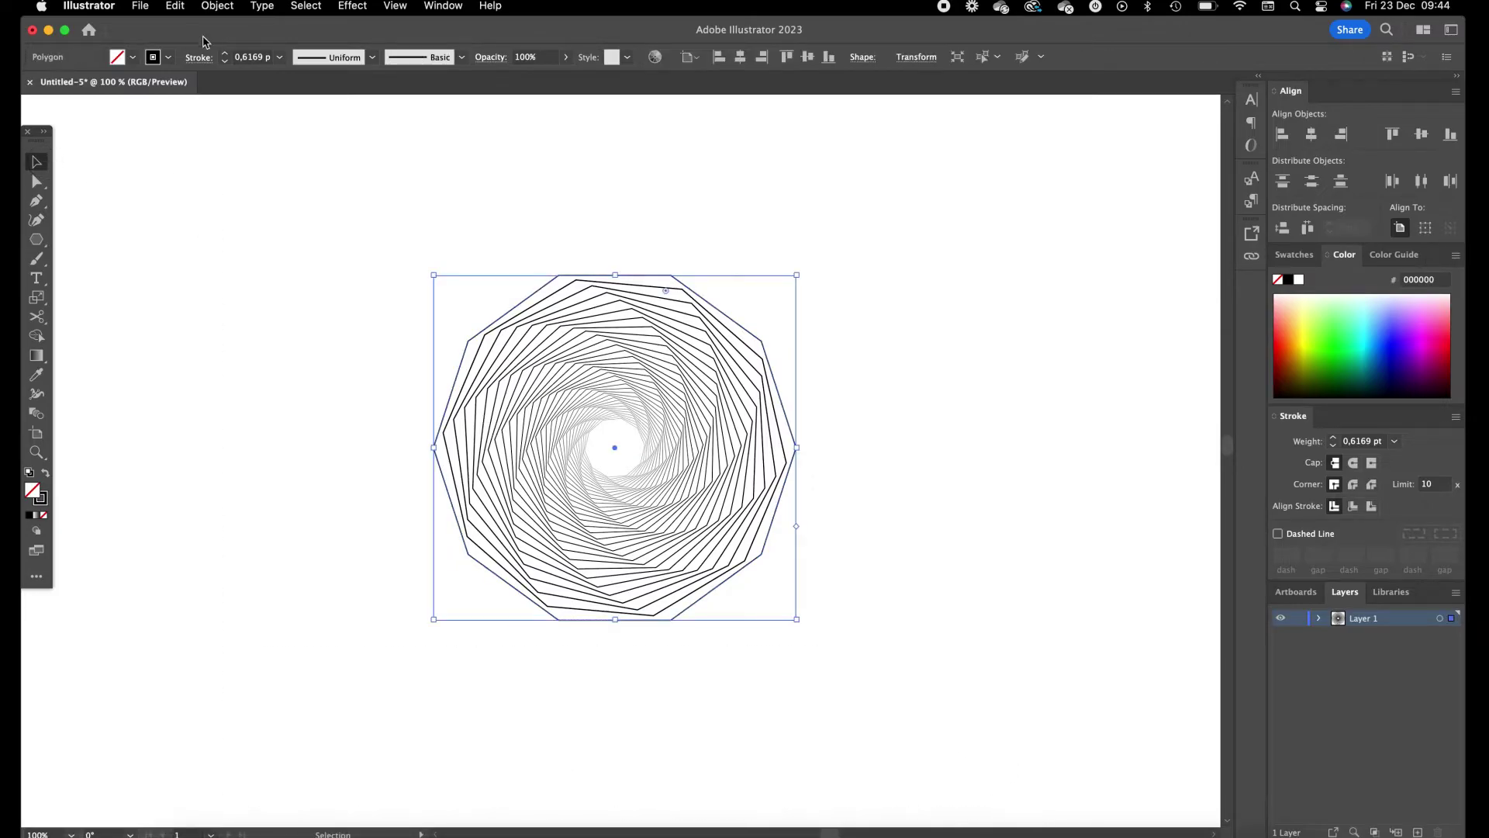
left_click(224, 54)
left_click(225, 53)
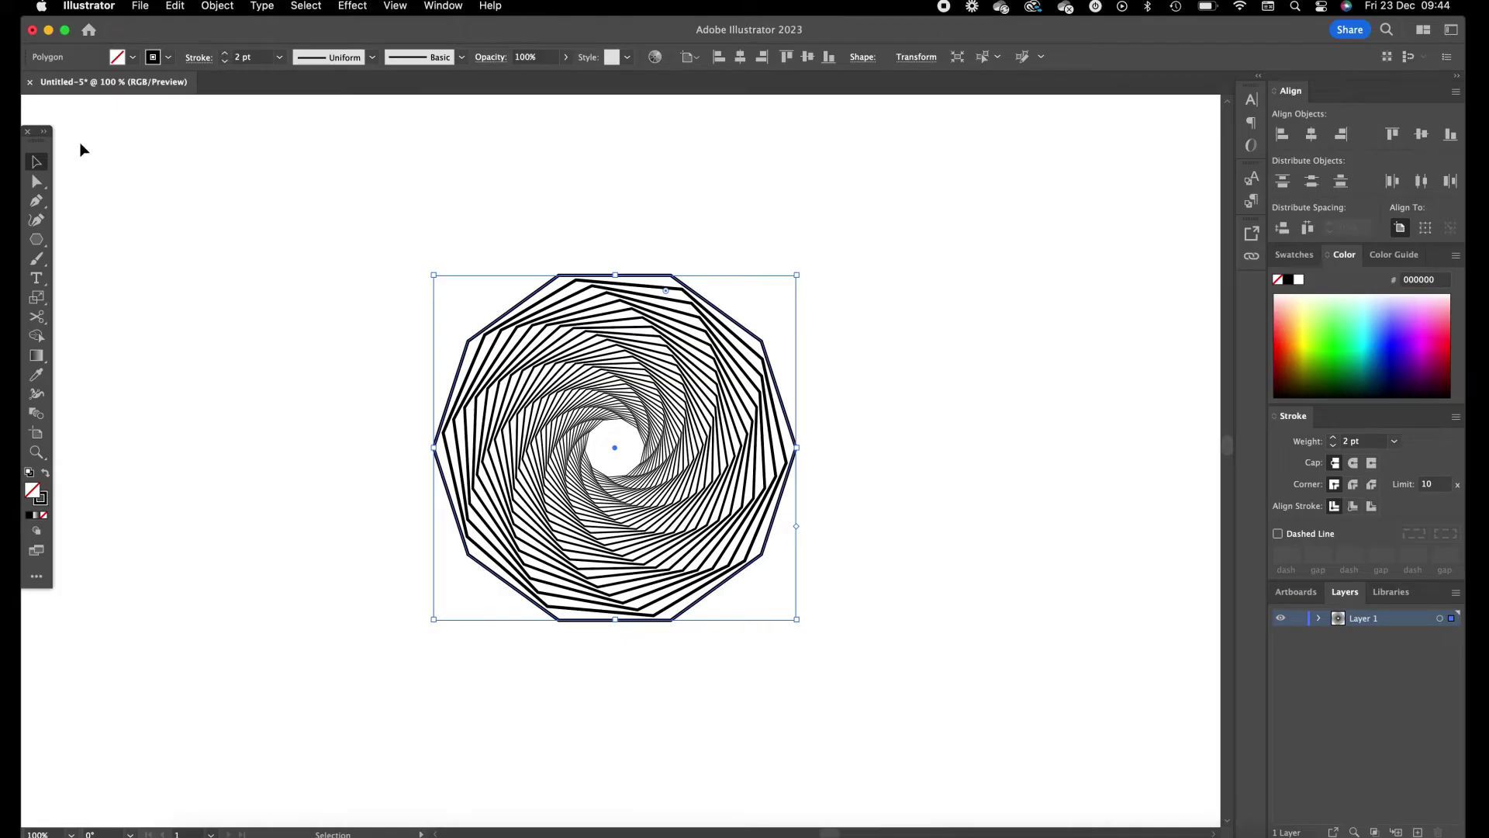
Step: Round all the decagon's corners to about 49 px with the live corner widget, then deselect
left_click(35, 181)
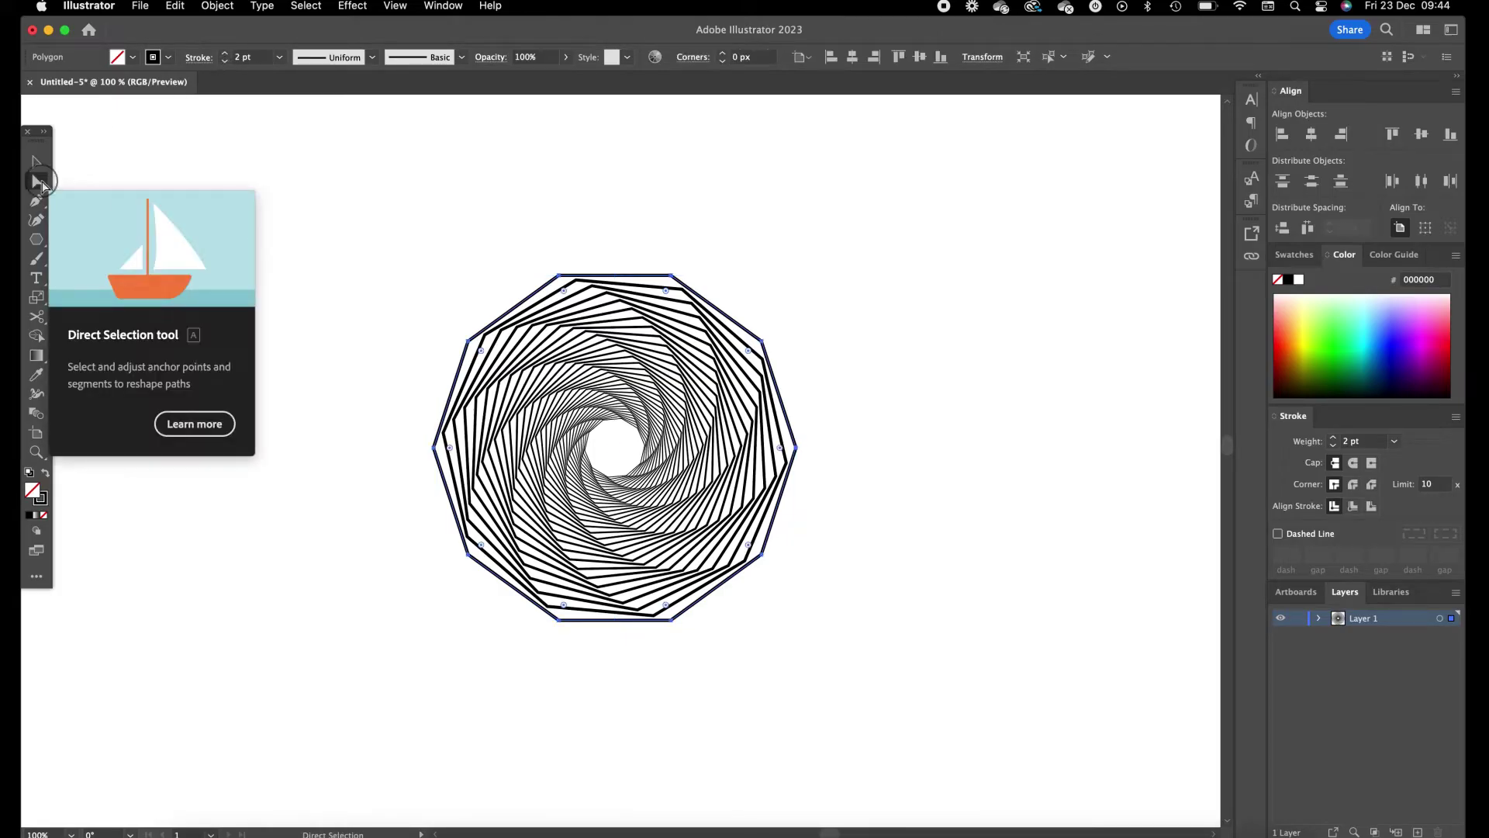
left_click_drag(311, 197, 894, 737)
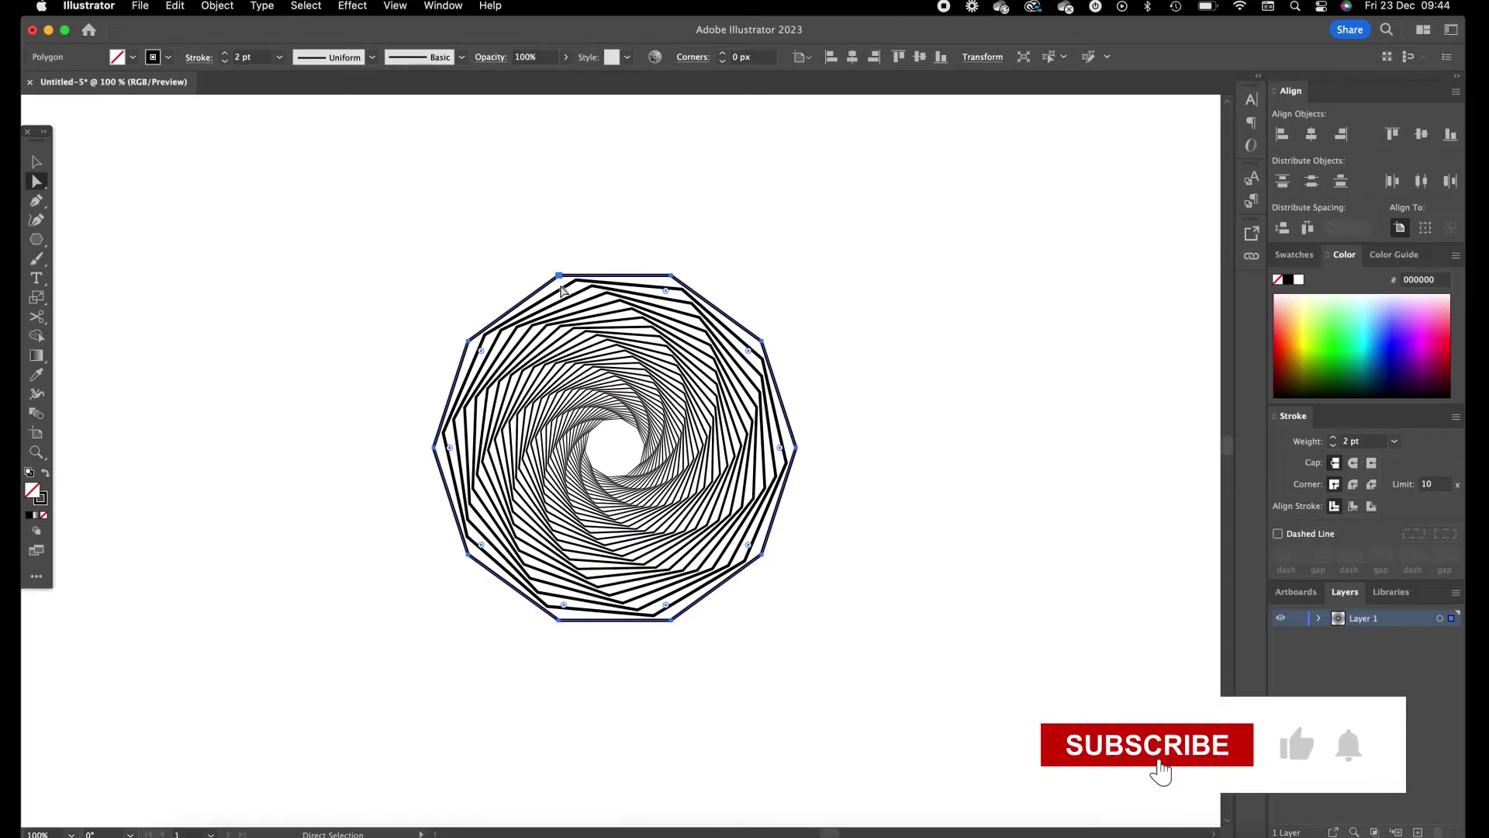
left_click_drag(563, 291, 583, 347)
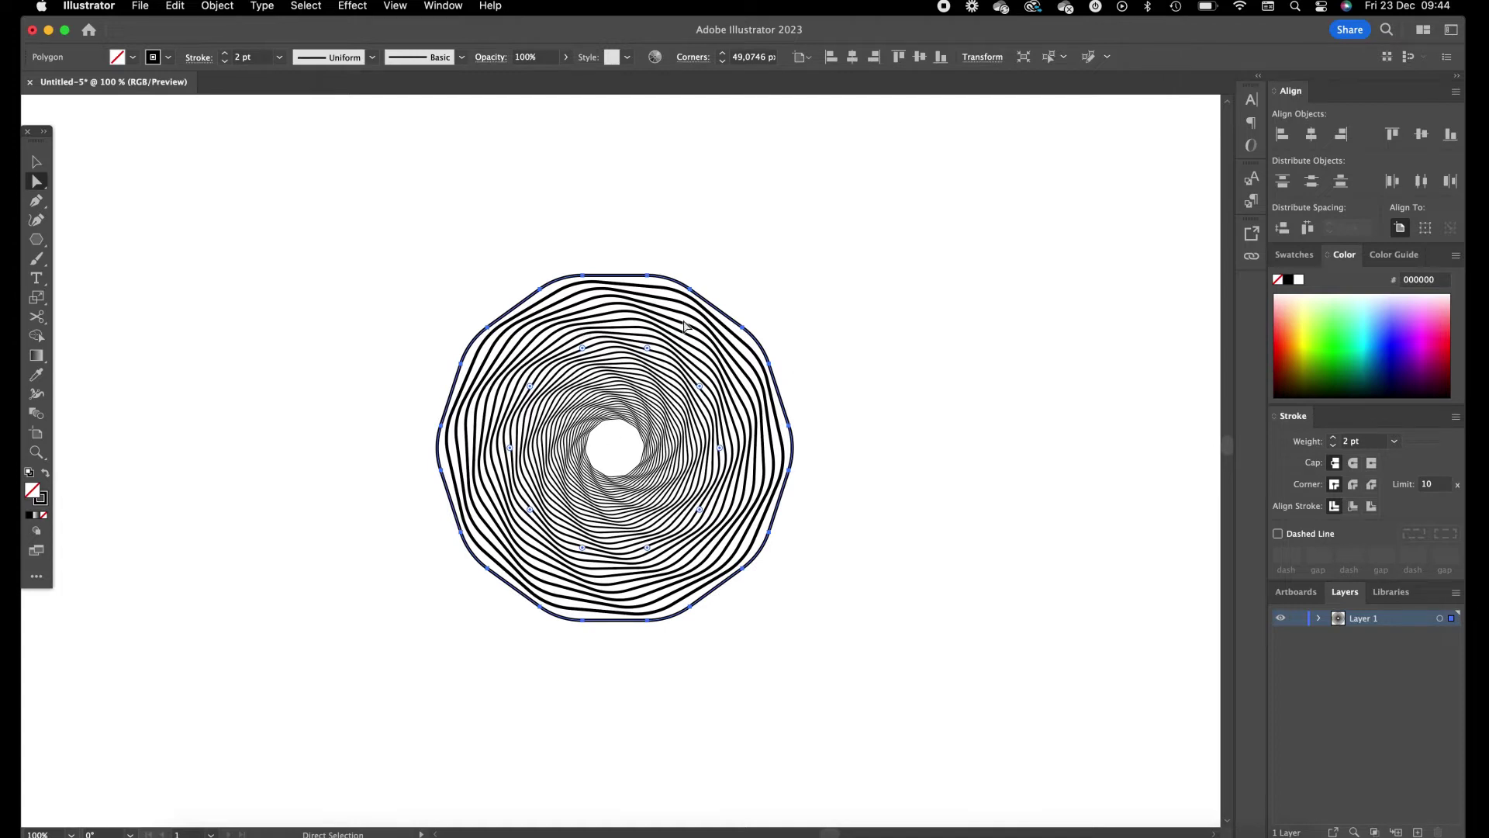
left_click(36, 161)
left_click(277, 204)
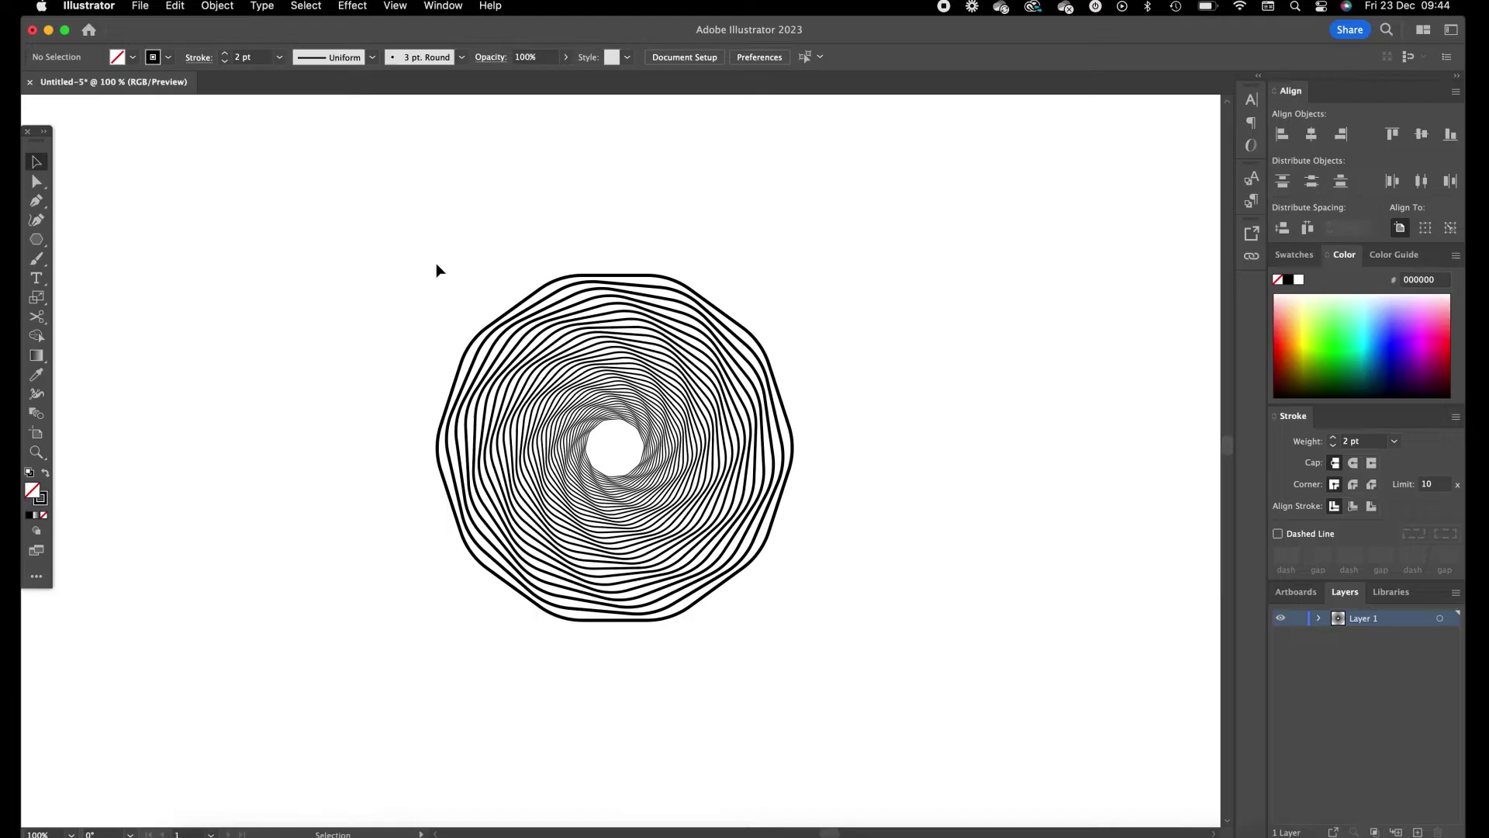
Step: Compare against the Instagram reference by stepping back through its slides and forward again
key("super+Tab")
key("super+Tab")
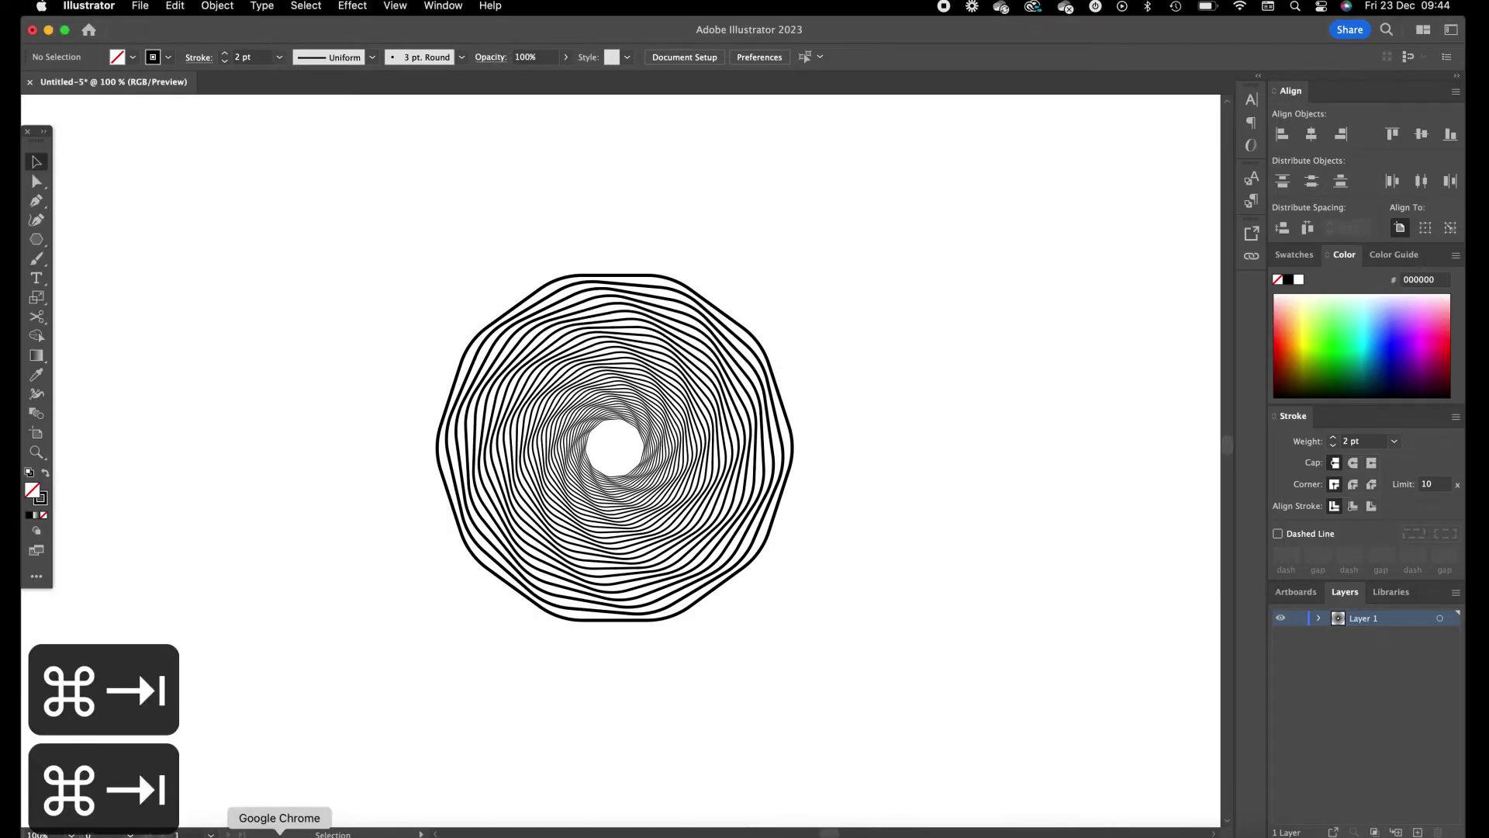
left_click(279, 832)
left_click(235, 473)
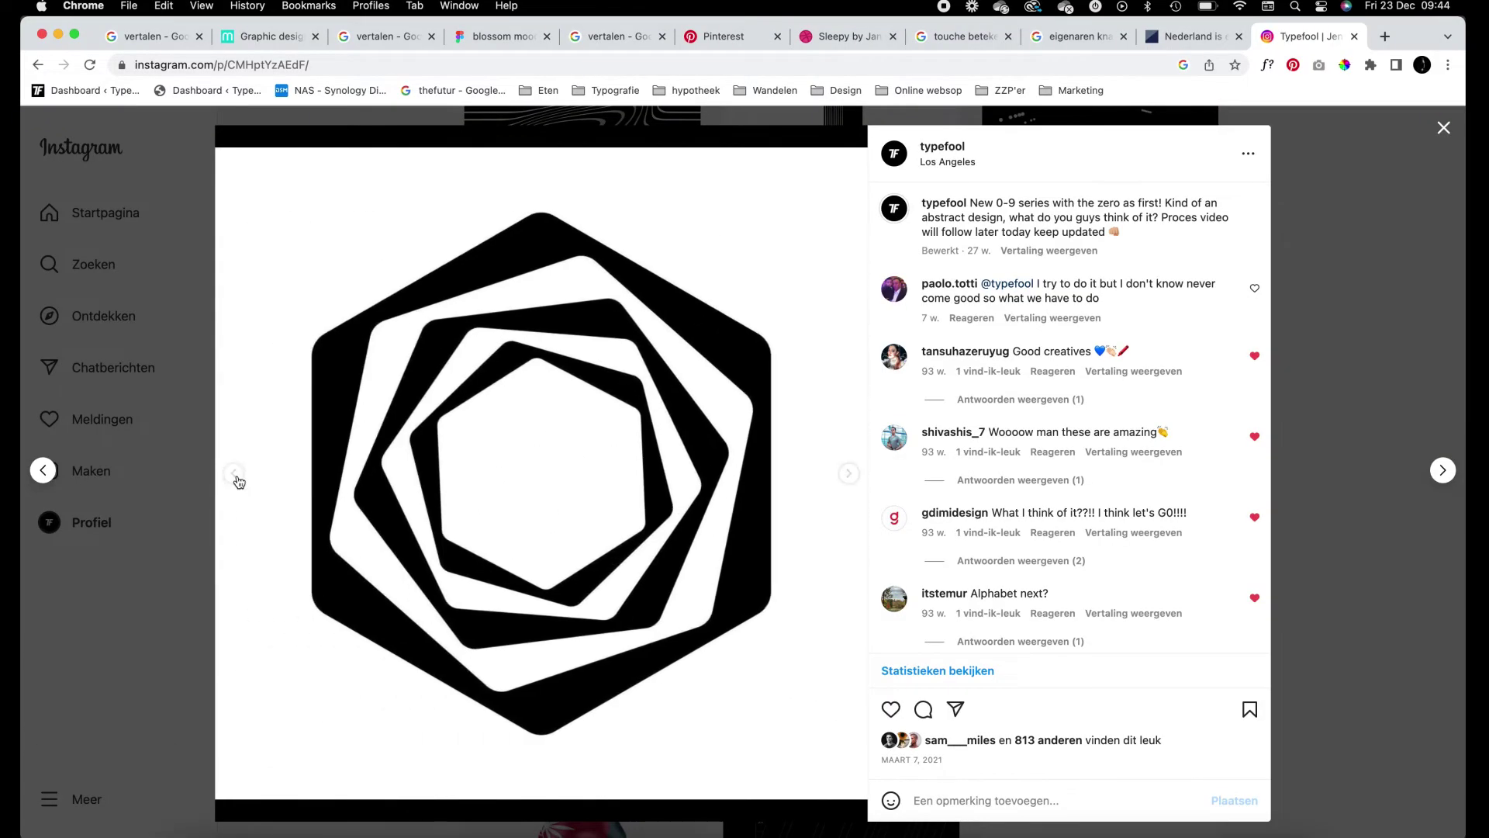
left_click(235, 473)
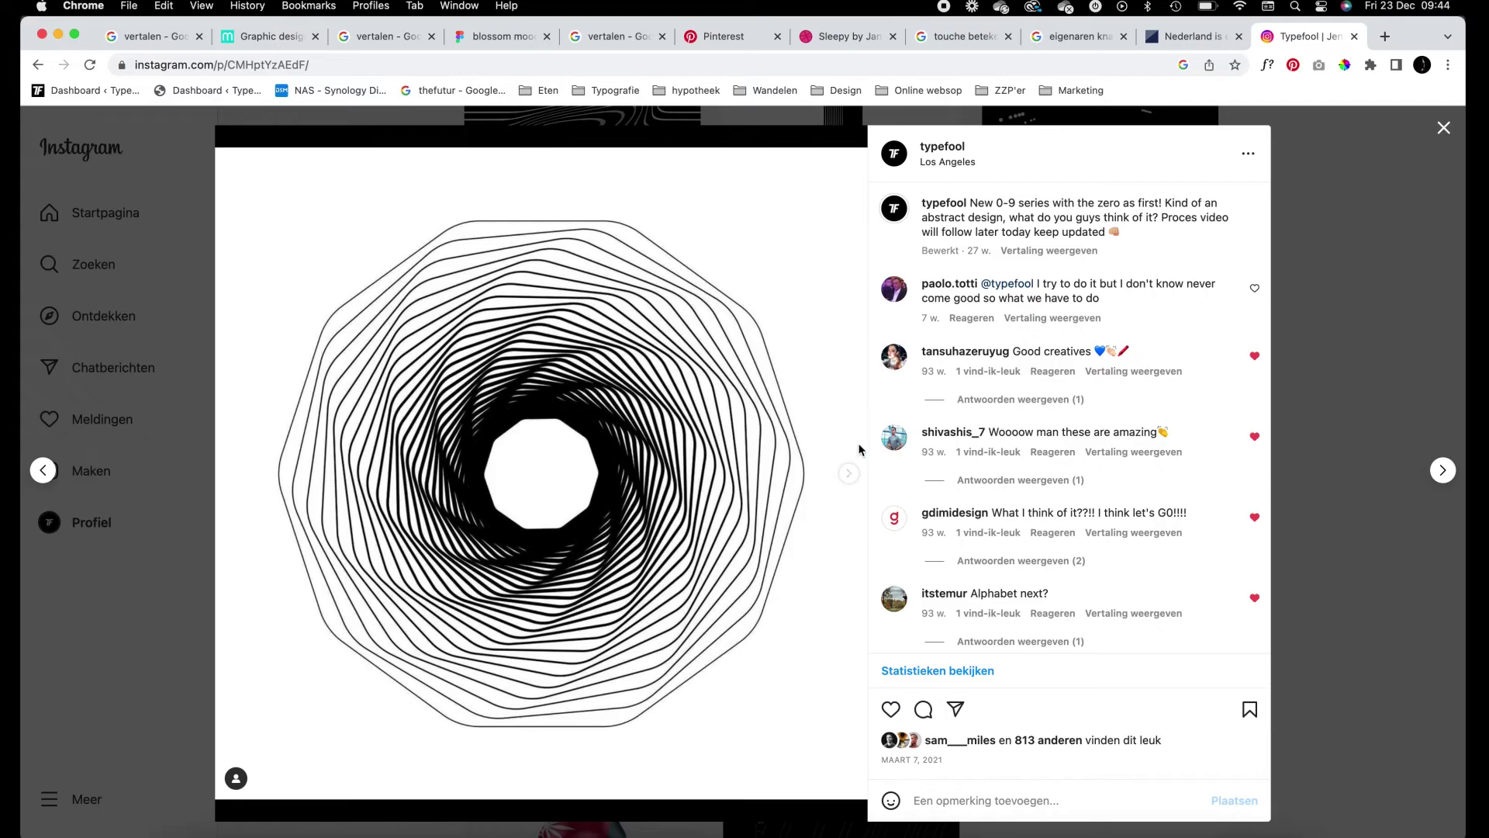
left_click(847, 479)
Step: Move the wavy spiral toward the upper left of the artboard
key("super+Tab")
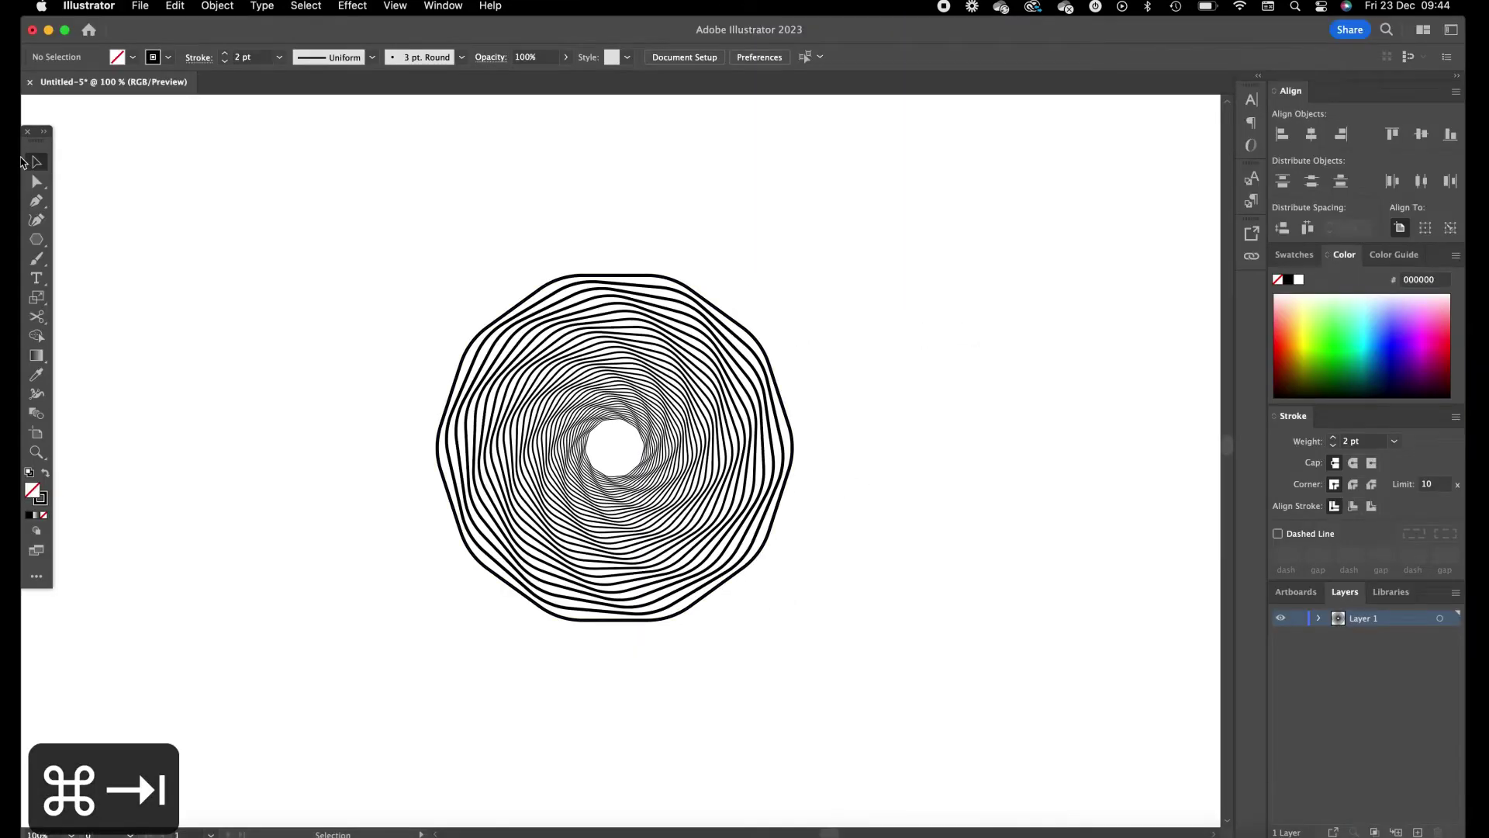
left_click_drag(242, 187, 815, 597)
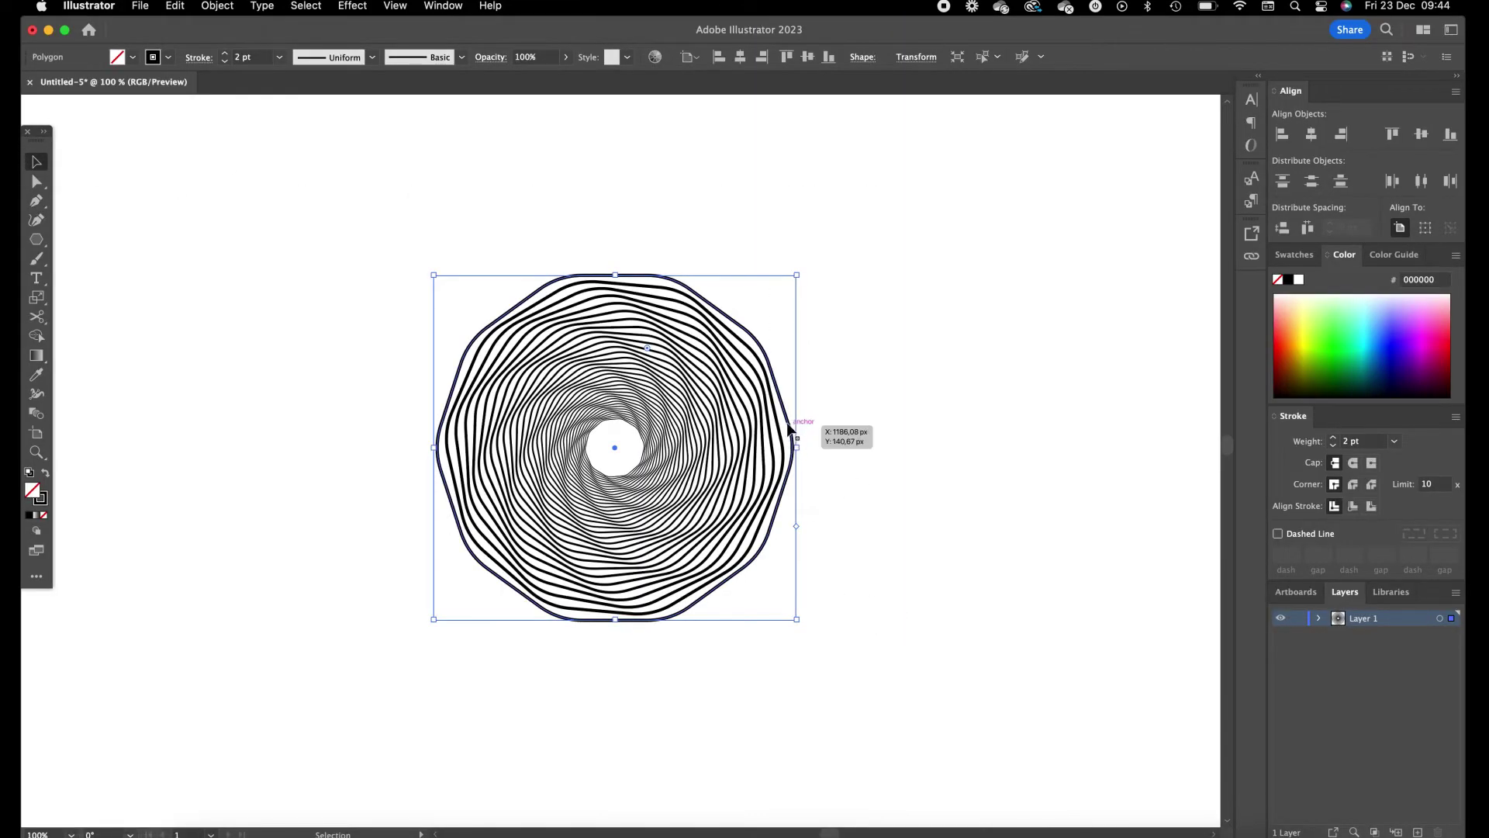
left_click_drag(808, 435, 470, 284)
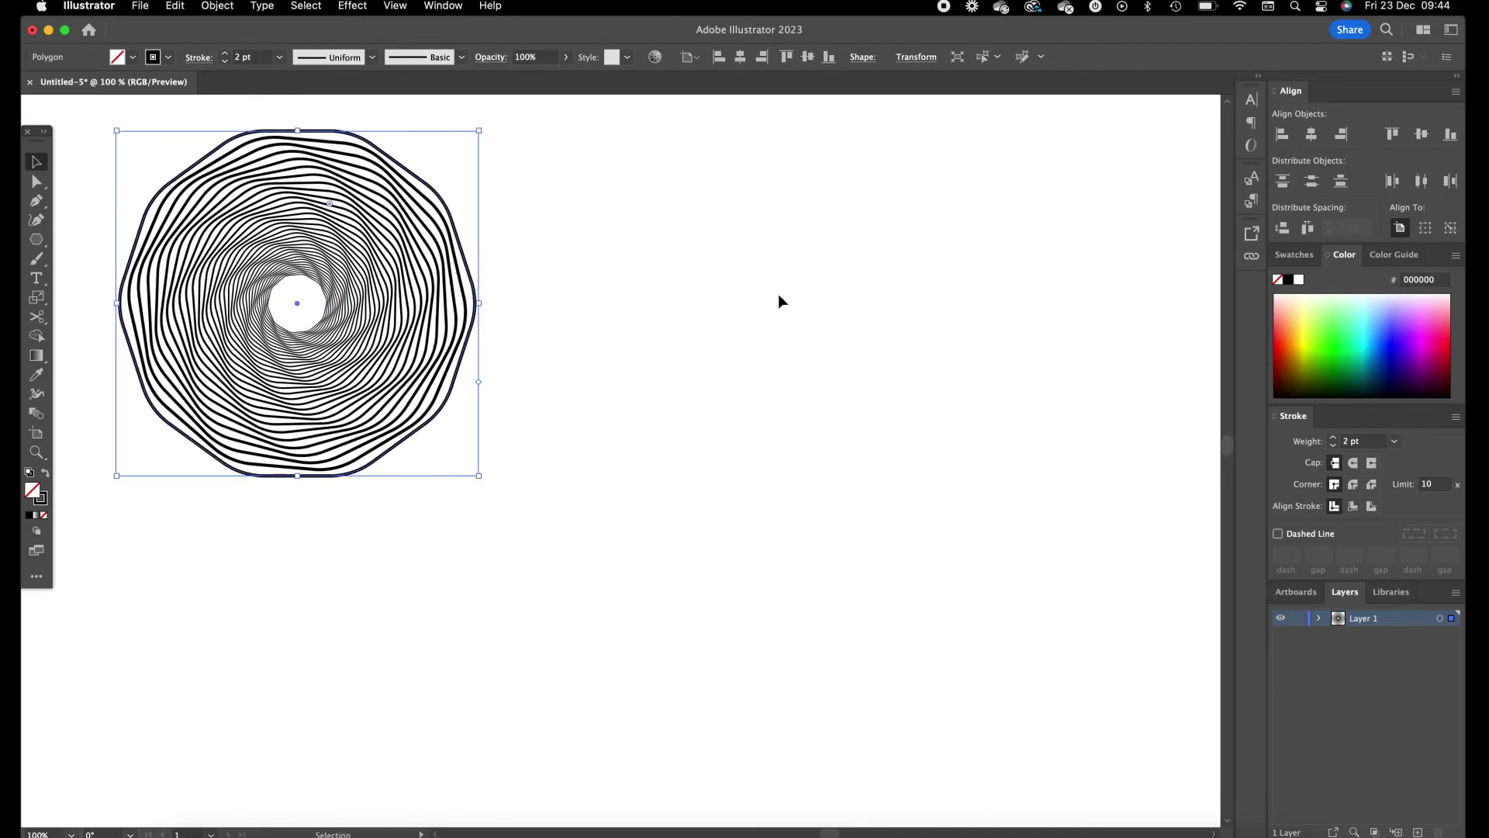
Step: Draw a six-sided polygon to the right of the spiral
left_click(36, 239)
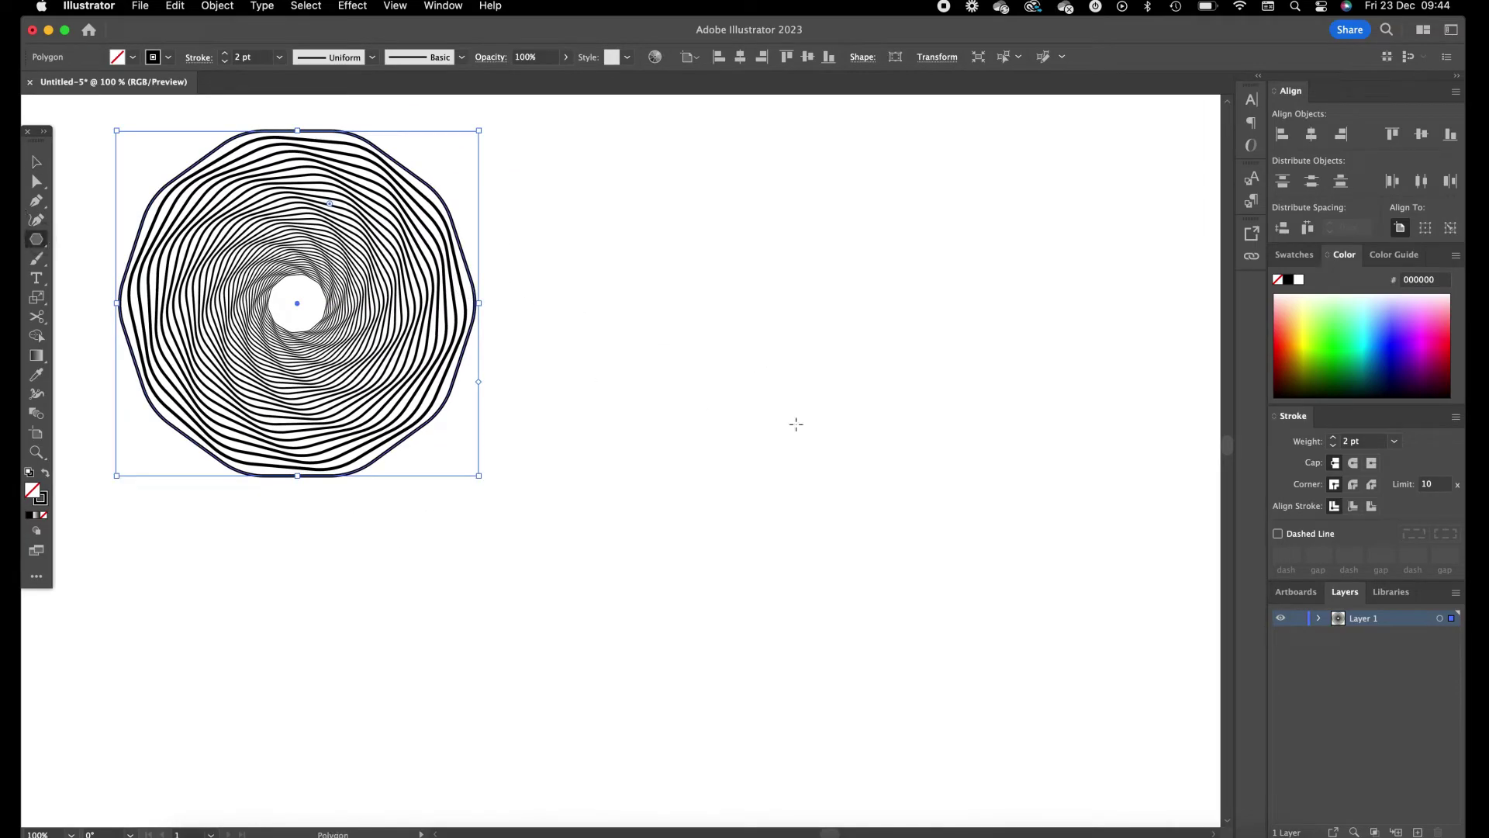
left_click_drag(731, 365, 845, 439)
key("Down")
key("Down")
key("Down")
key("Down")
key("Down")
key("Down")
key("Down")
key("Up")
key("Up")
key("Up")
key("Up")
key("Up")
key("Down")
key("Down")
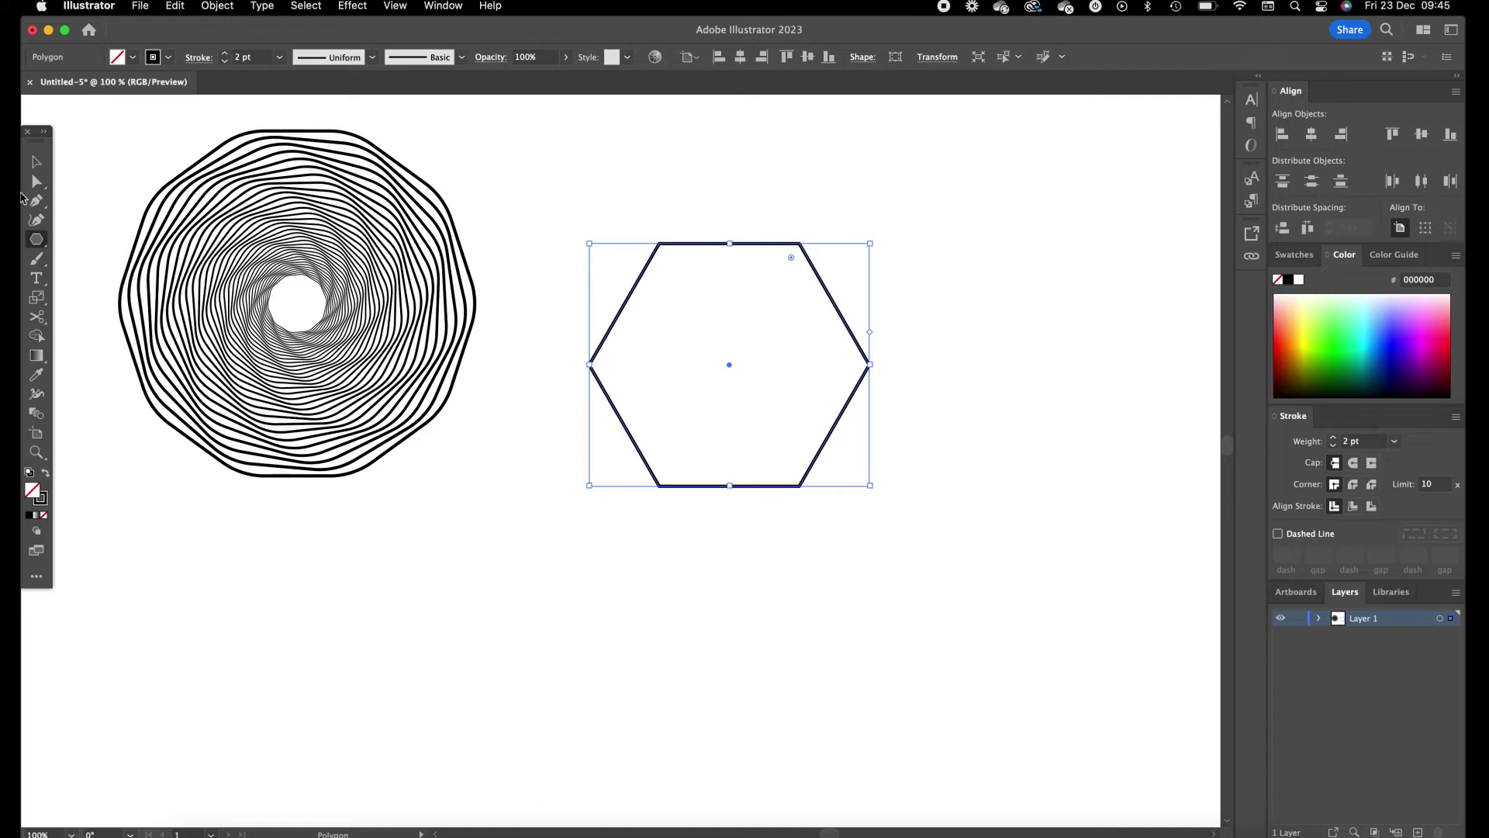
Step: Rotate the hexagon so a point faces up, nudge it slightly lower, and reselect it
left_click(36, 162)
key("super+z")
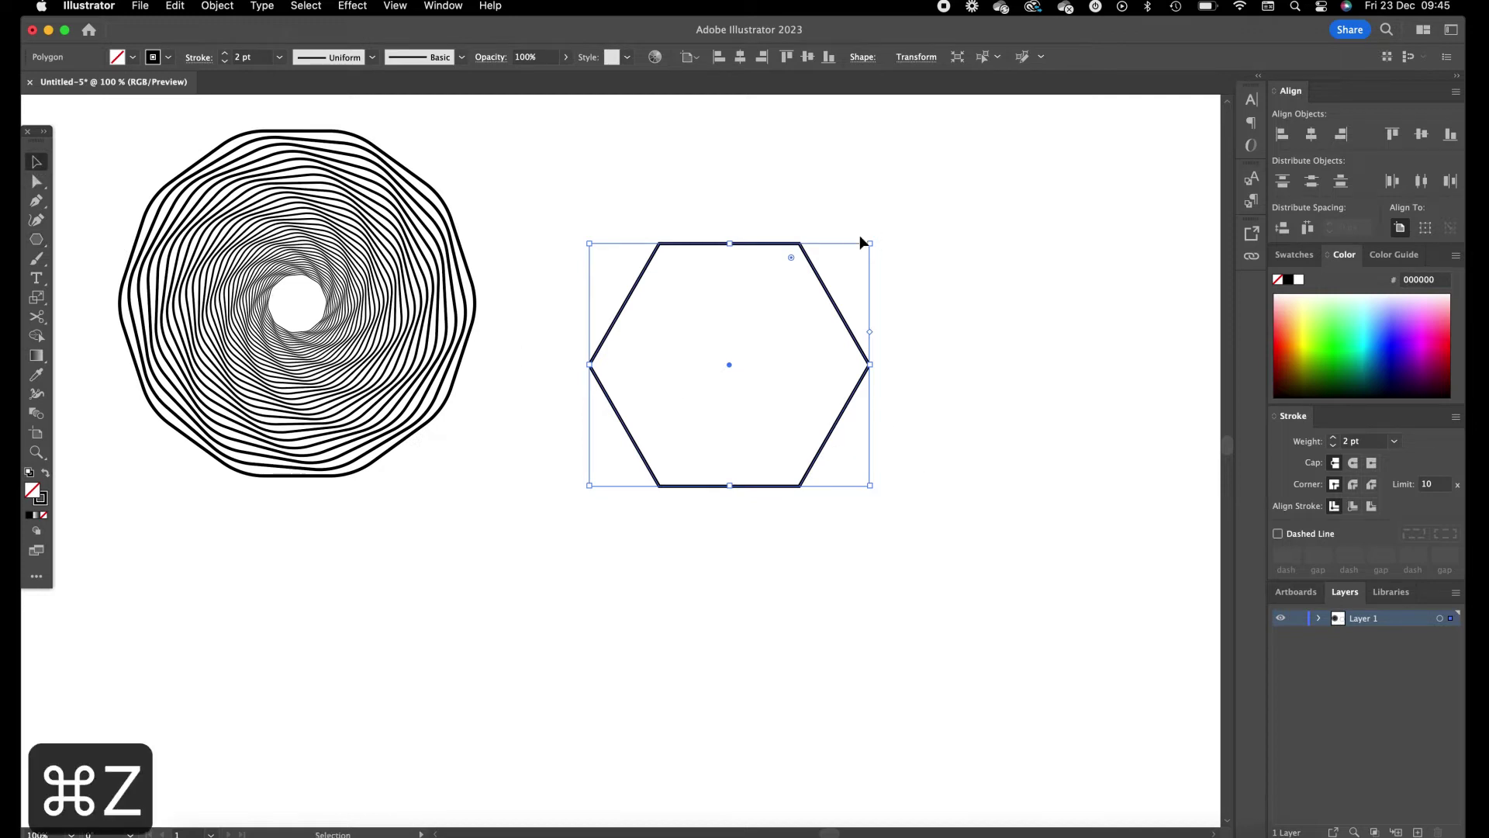
left_click_drag(878, 234, 824, 521)
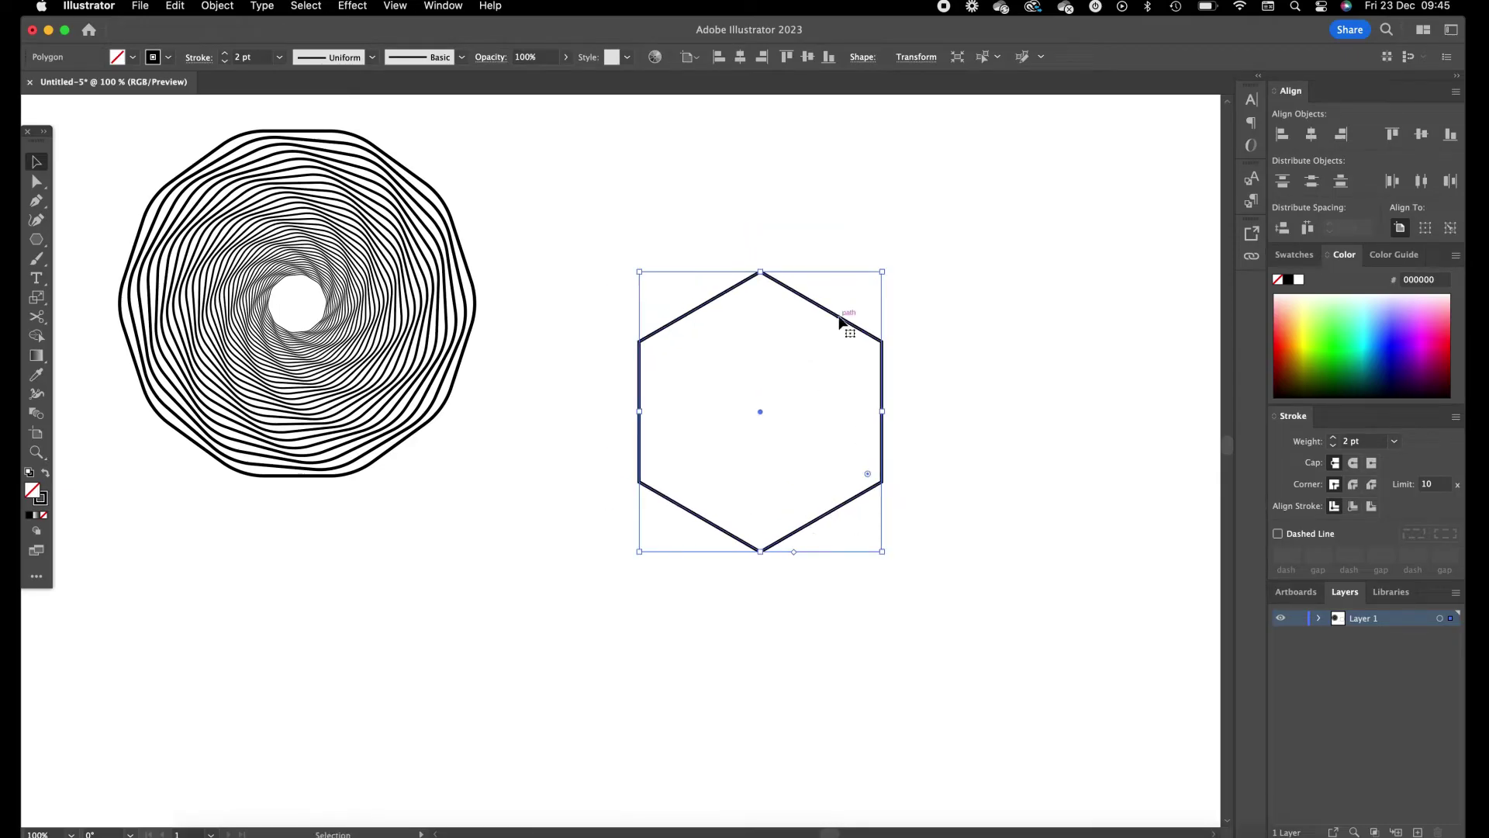
left_click_drag(835, 320, 832, 344)
left_click(930, 312)
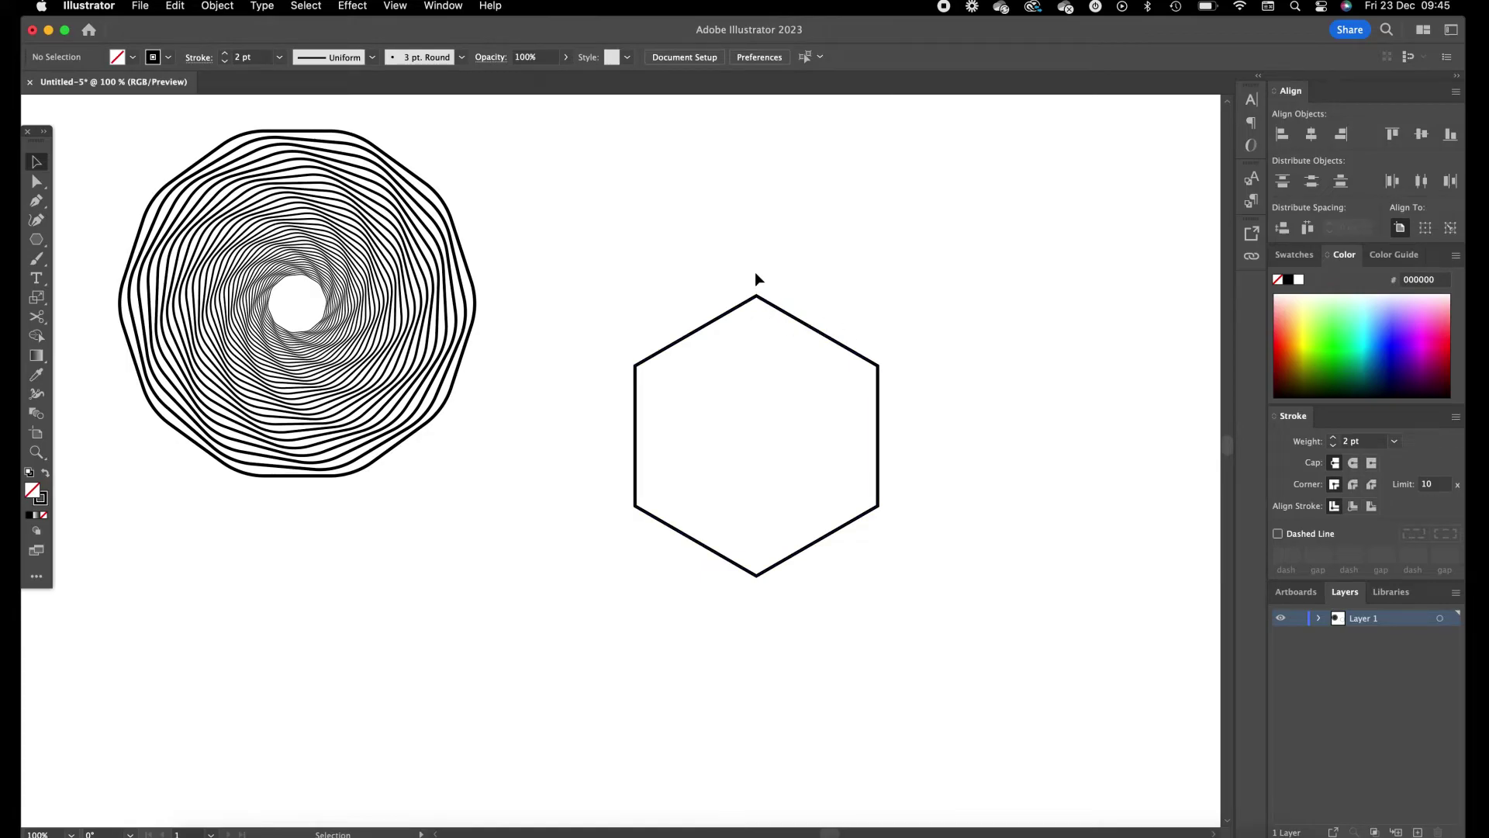
left_click(760, 299)
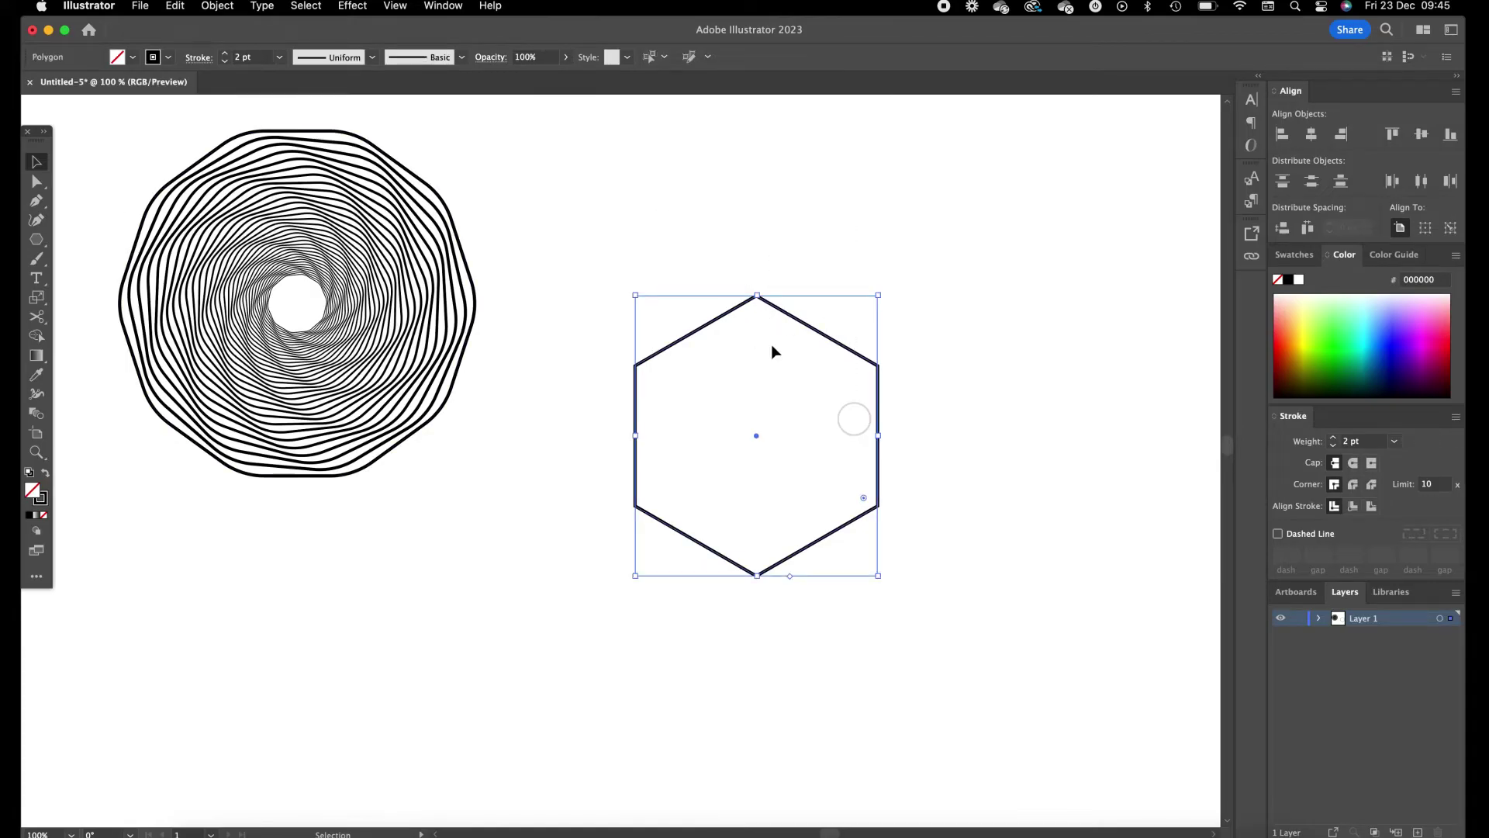
left_click(345, 8)
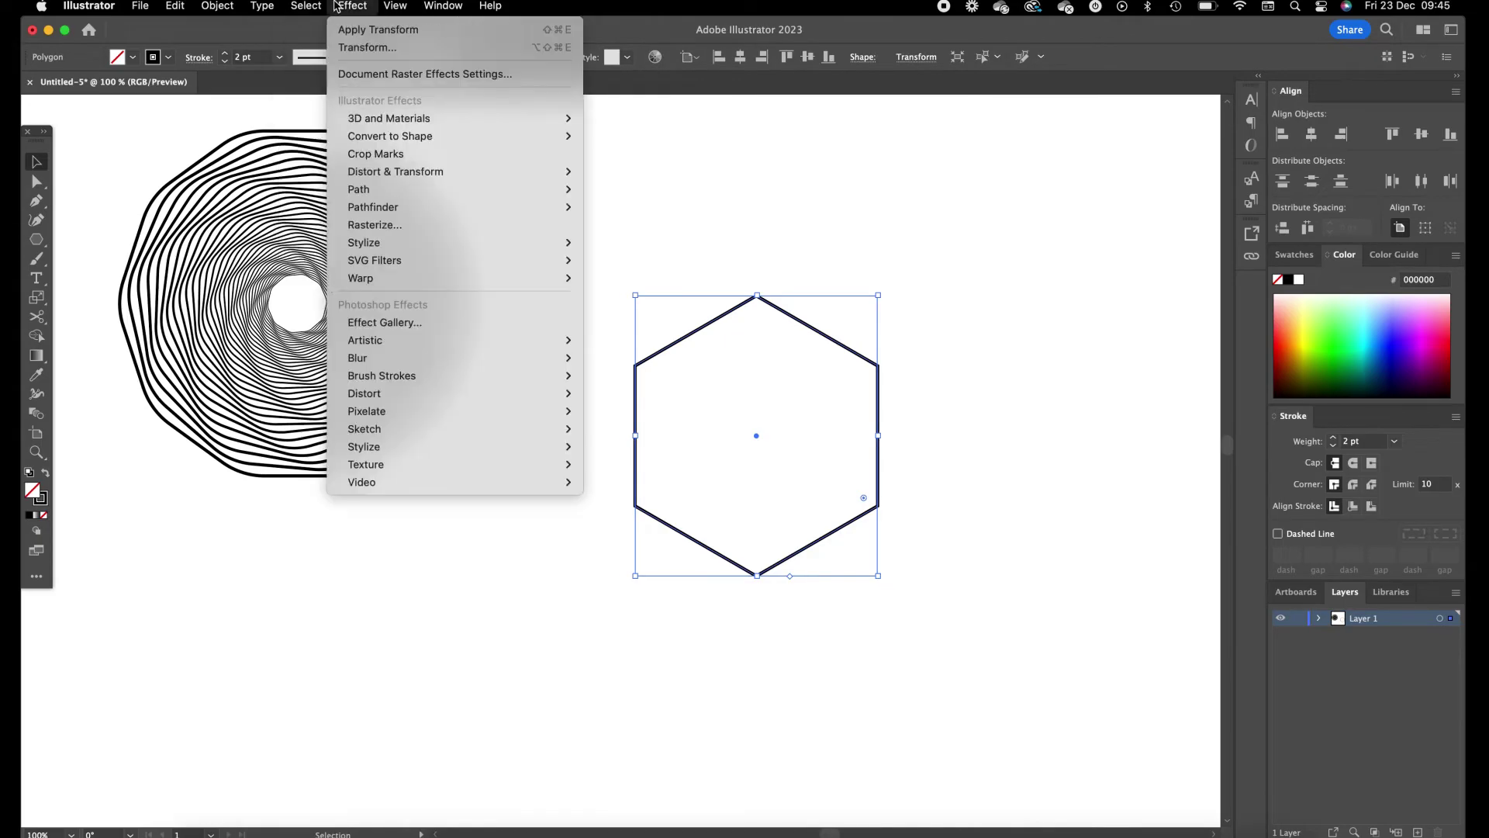
Step: Open the hexagon's Transform effect, set vertical scale to 85% and angle to -10°
mouse_move(435, 171)
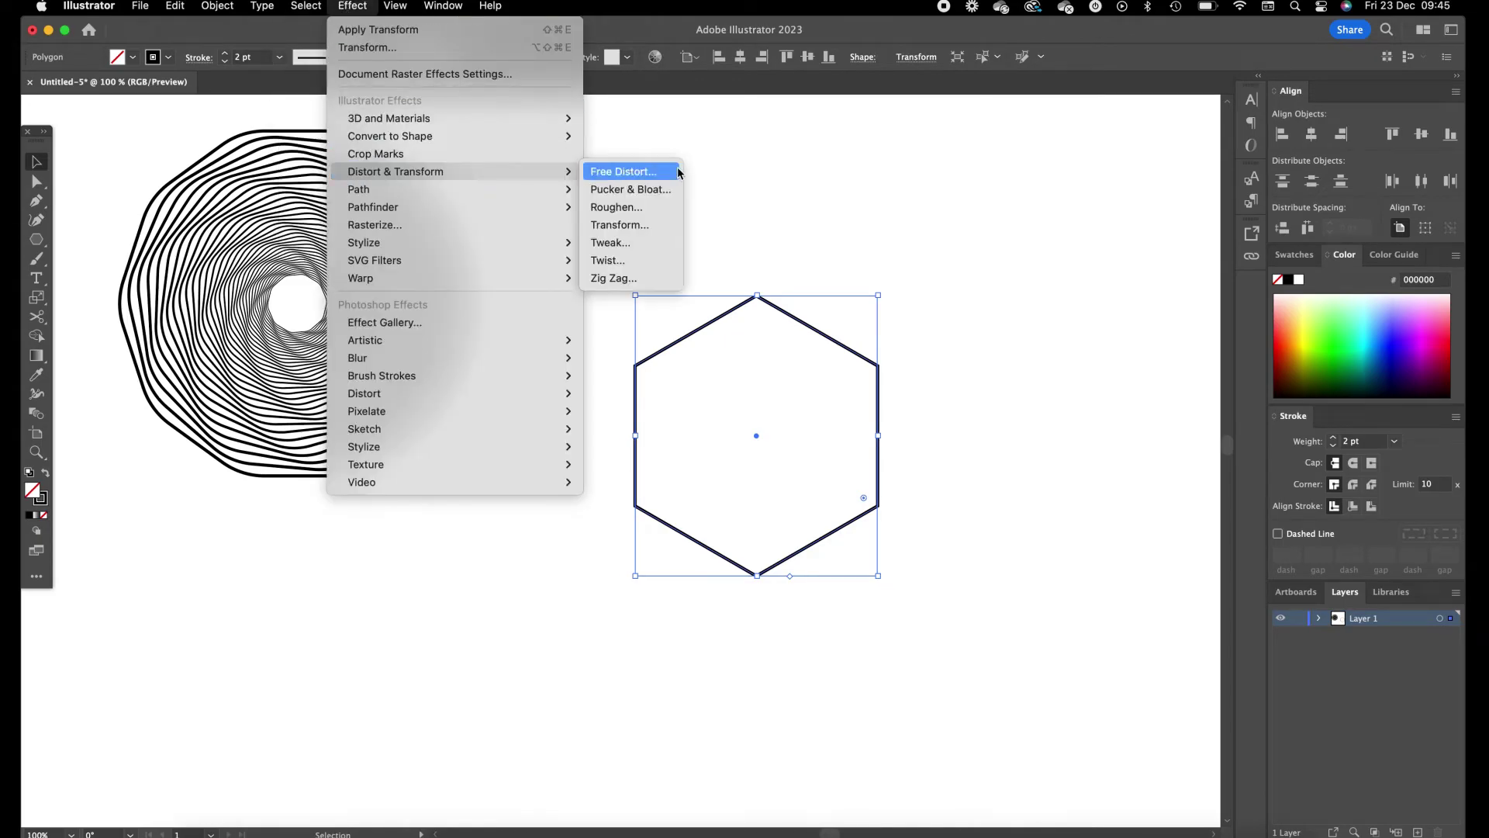
left_click(640, 225)
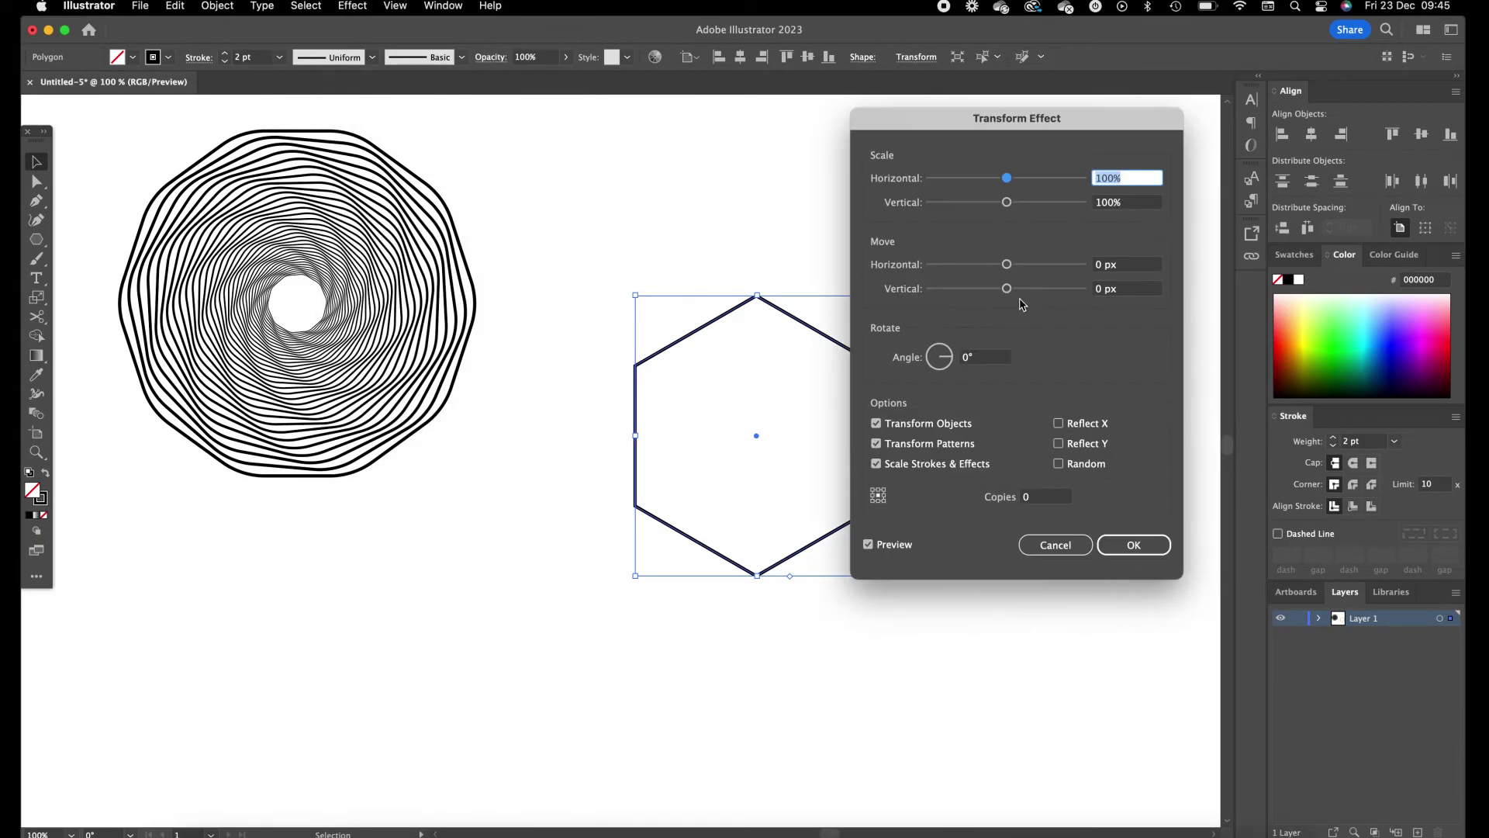
left_click_drag(1060, 135, 1109, 132)
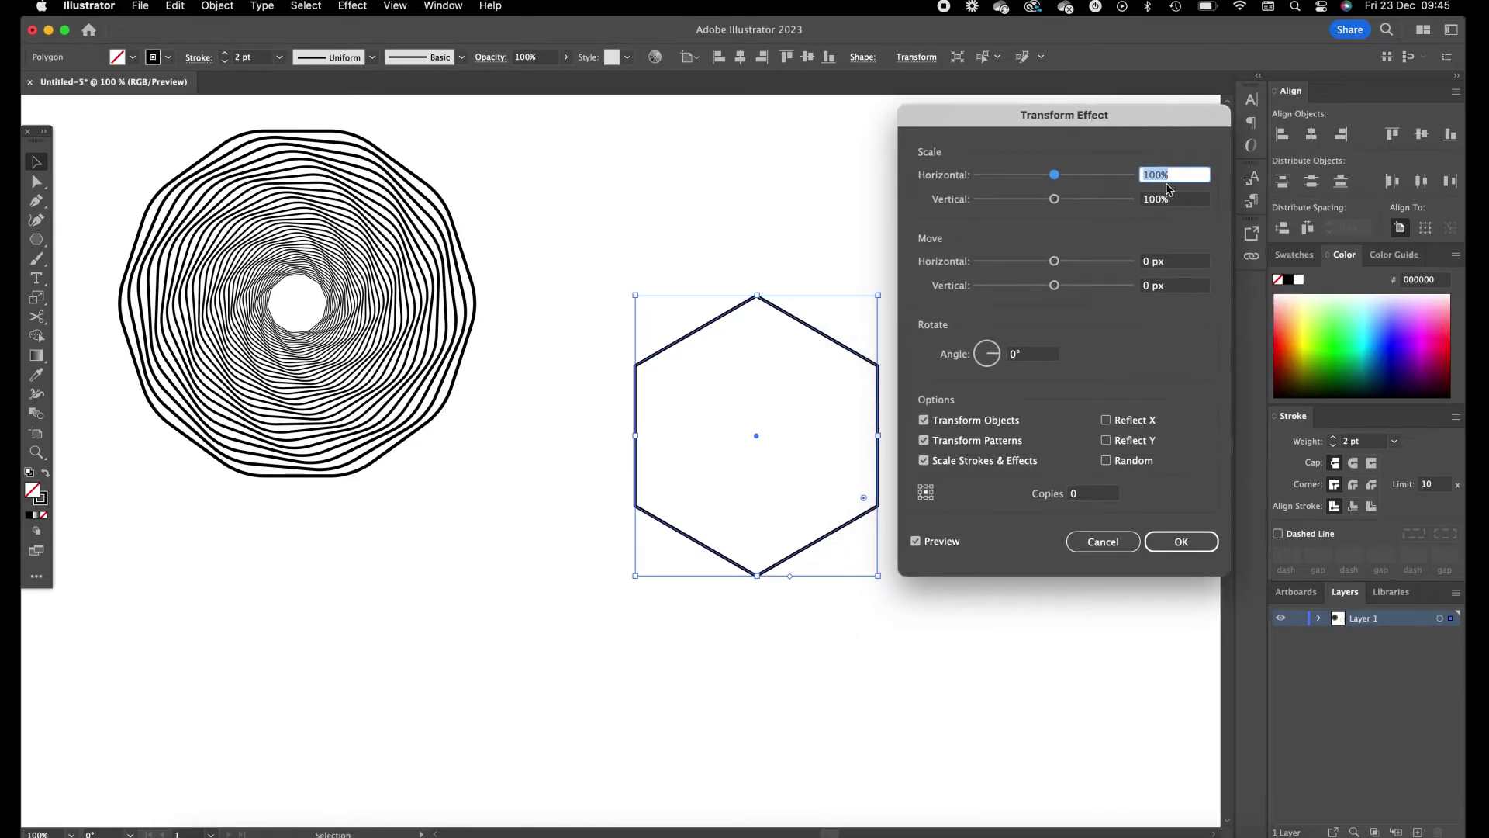
key("shift+Down")
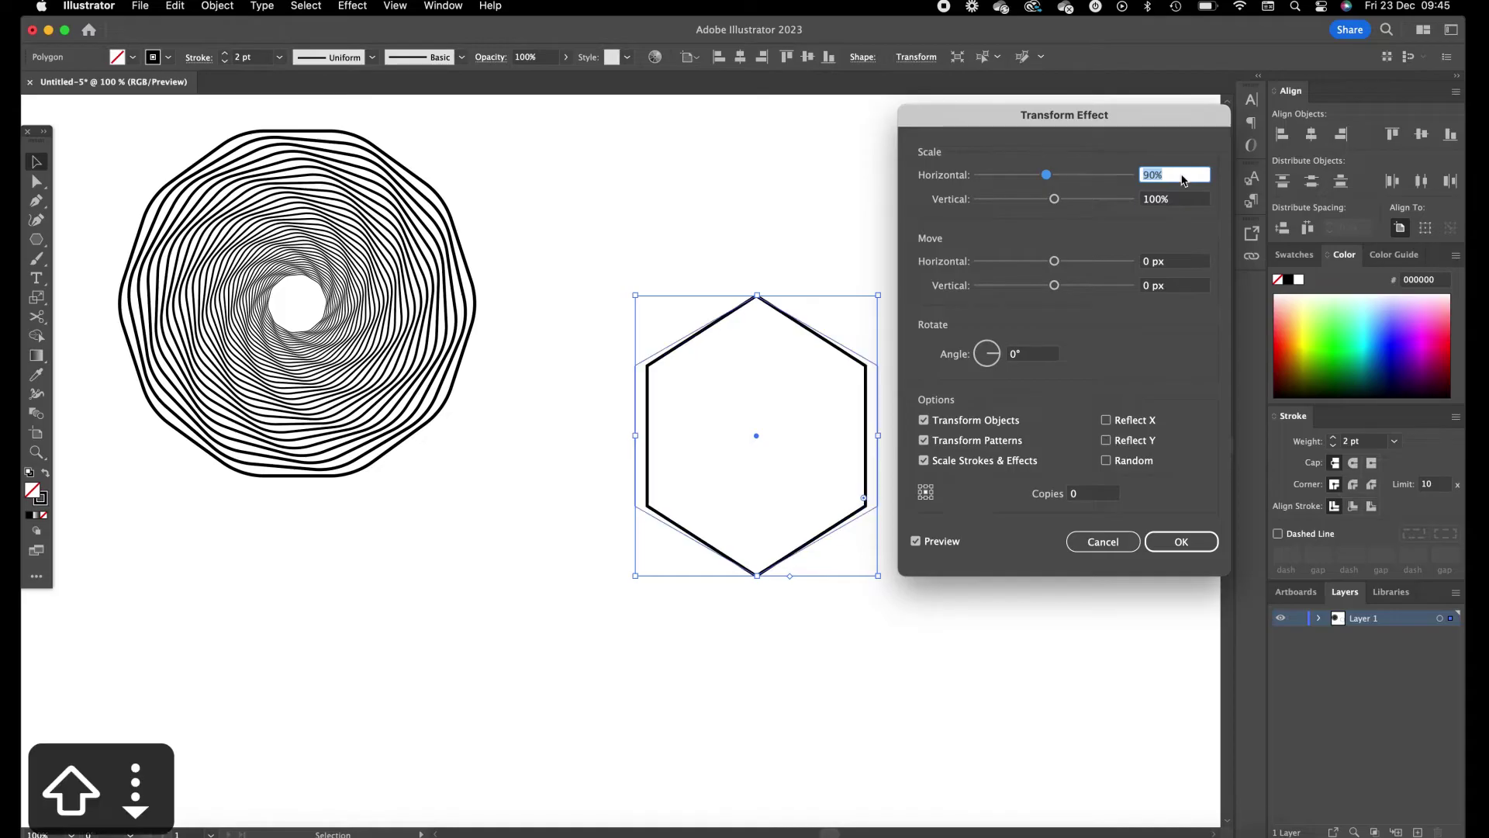
key("shift+Down")
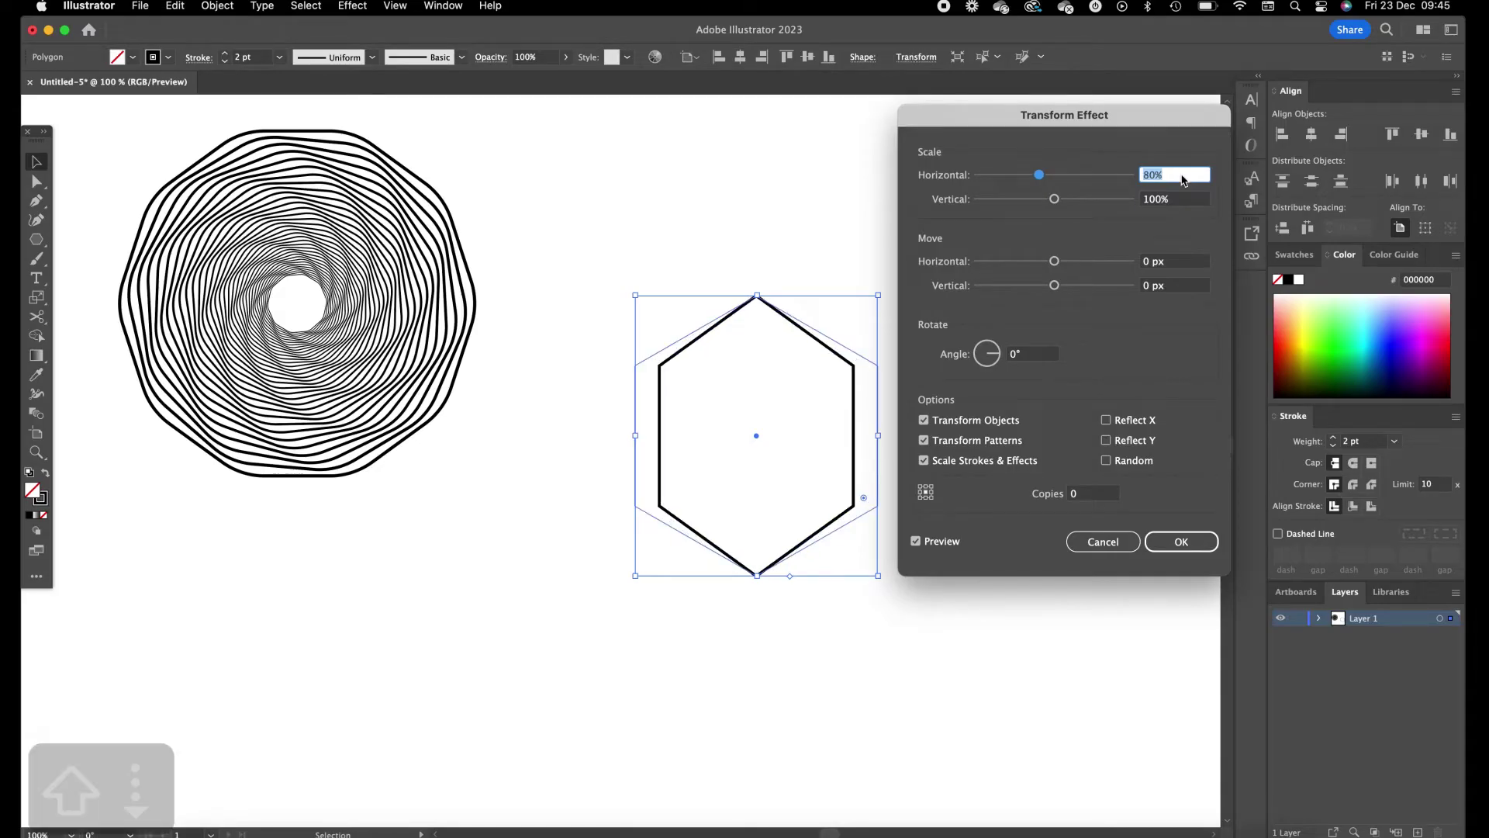
key("Up")
key("Up")
key("Up")
key("Up")
key("Up")
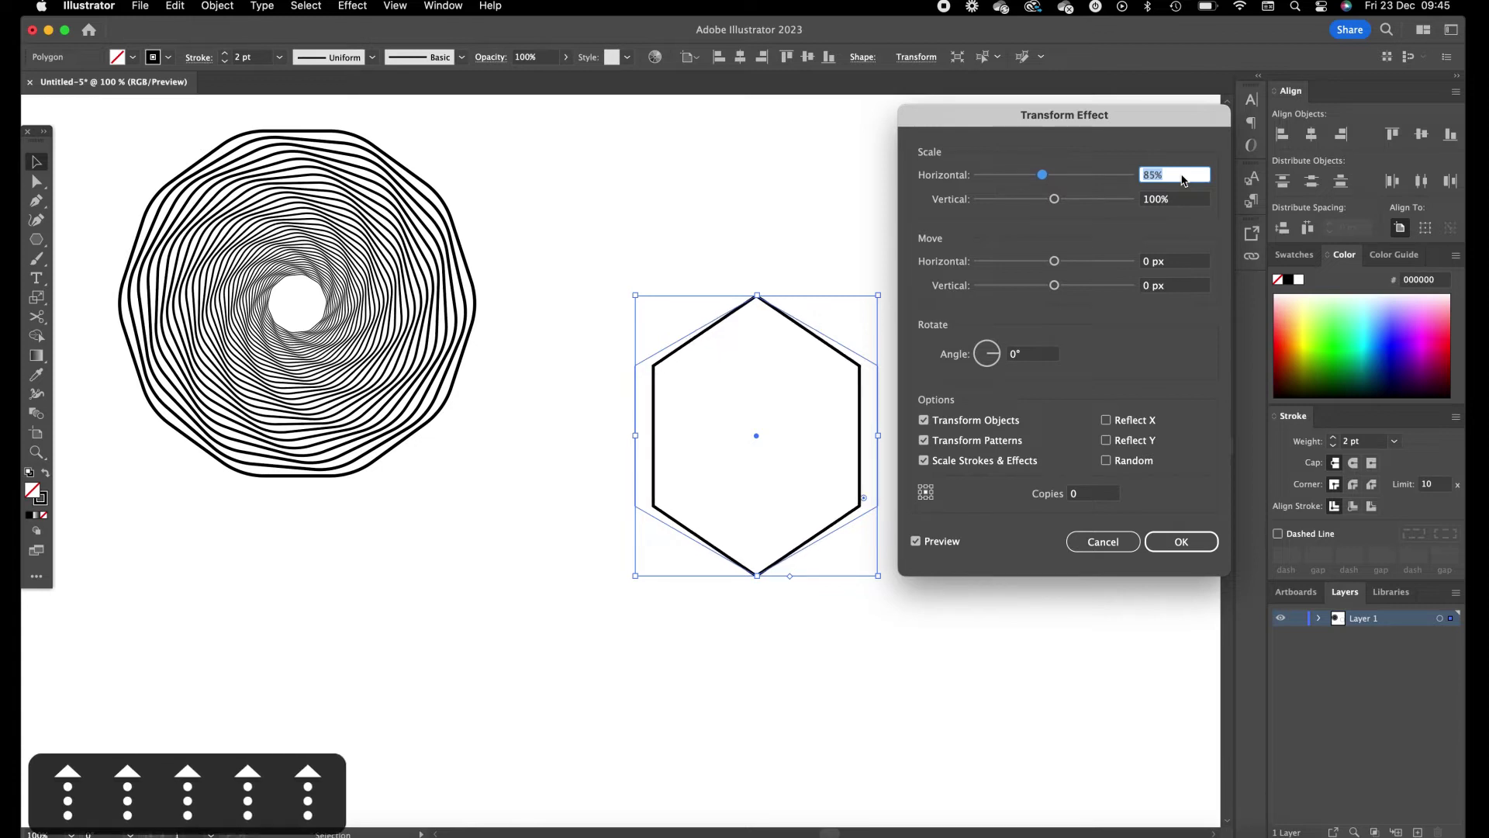
left_click(1185, 199)
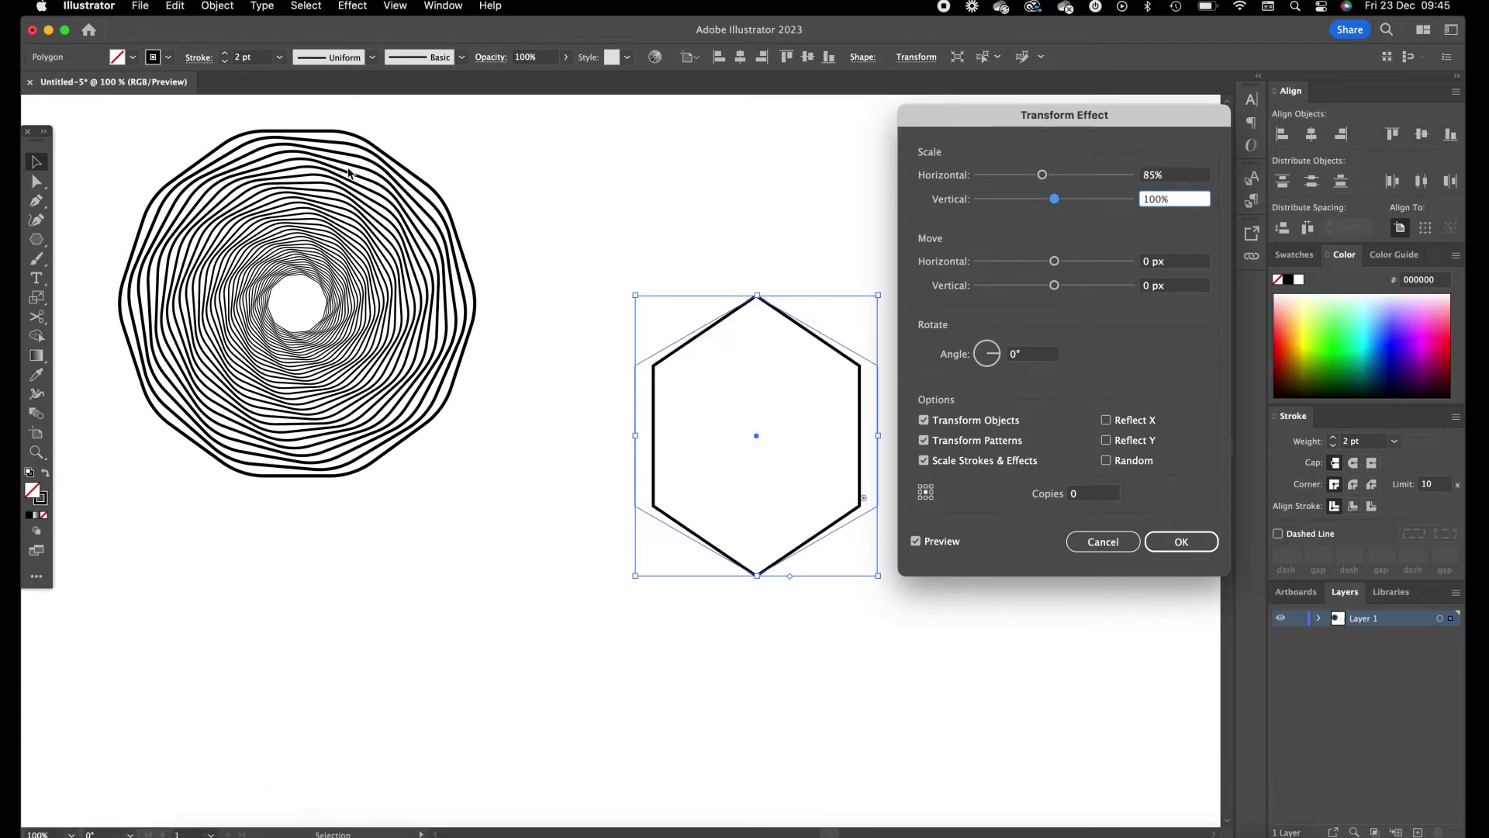
type("85")
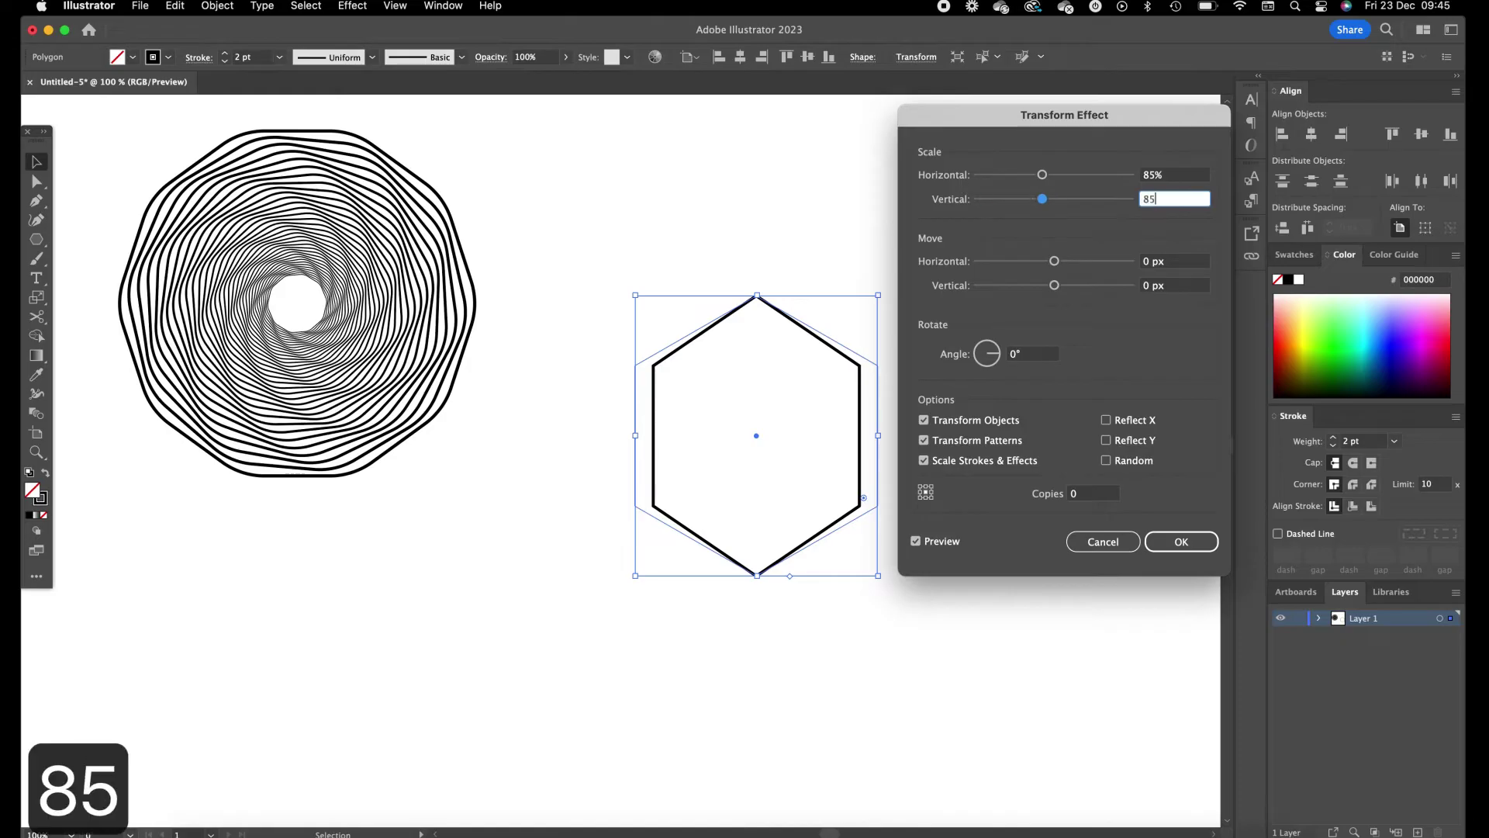
key("Tab")
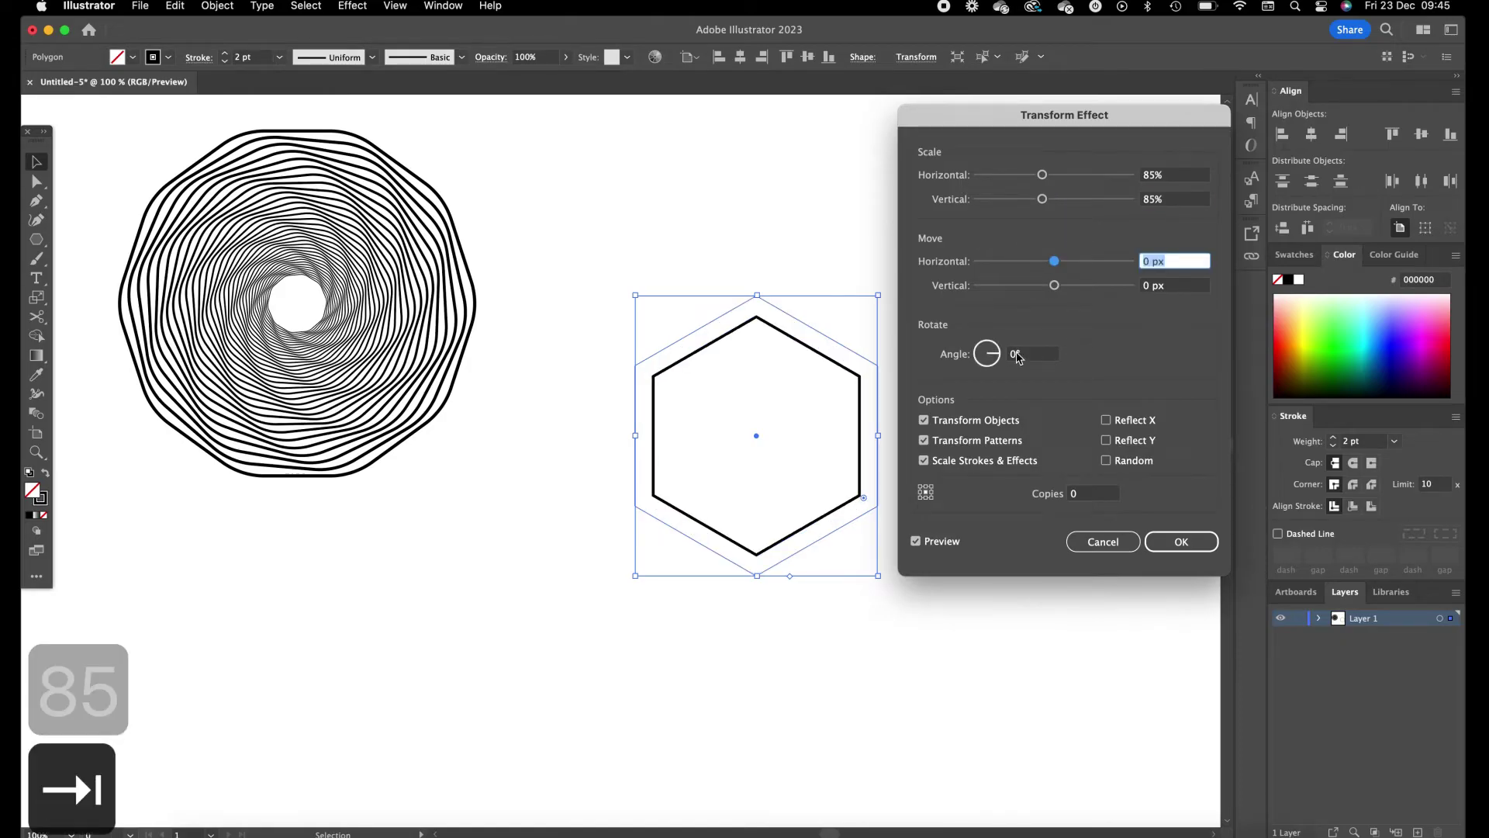
left_click(967, 355)
key("shift+Down")
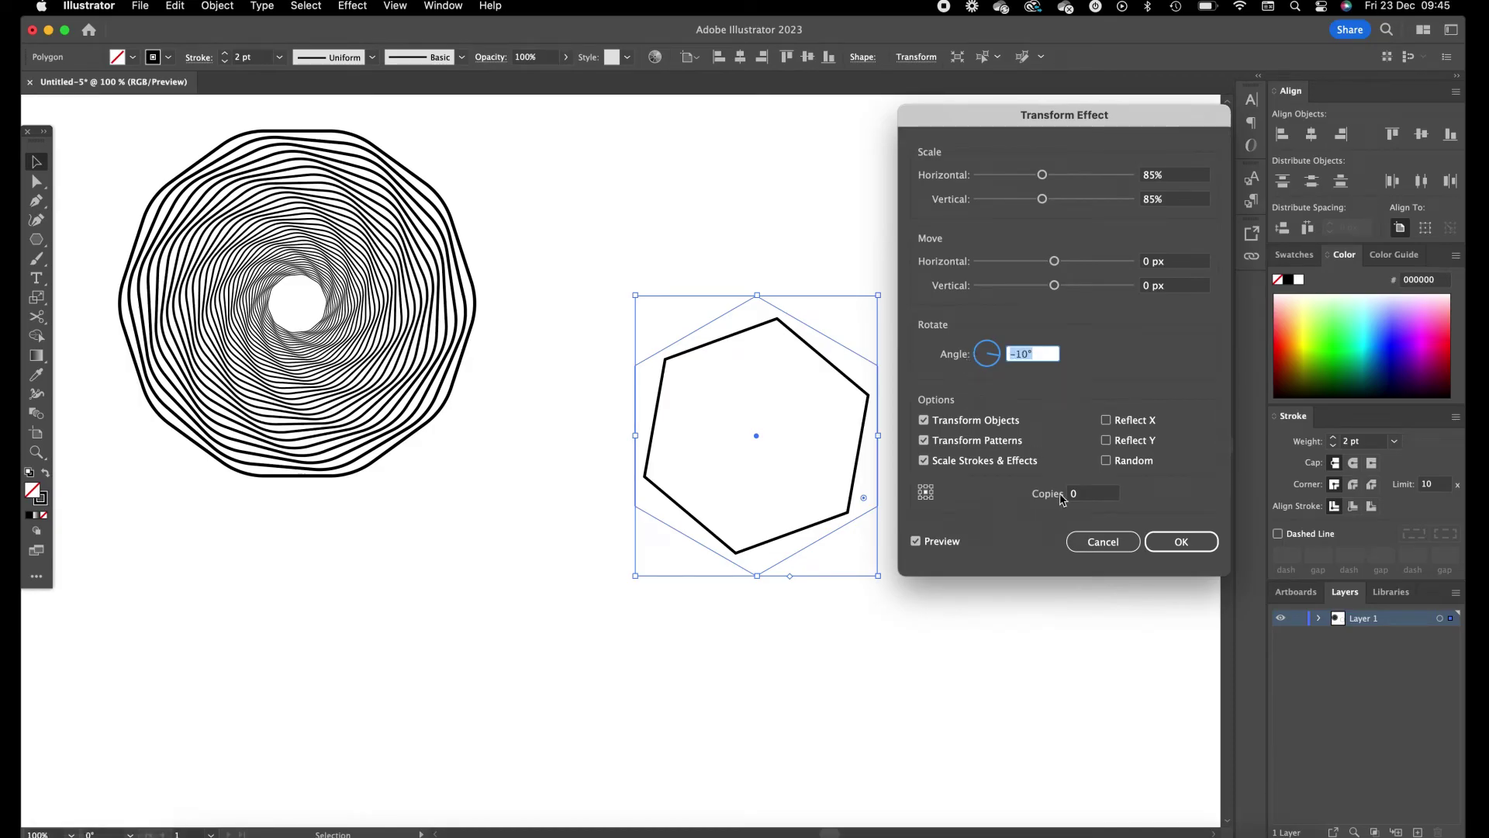
Step: Adjust the horizontal scale and raise the copy count to 7
left_click(1172, 176)
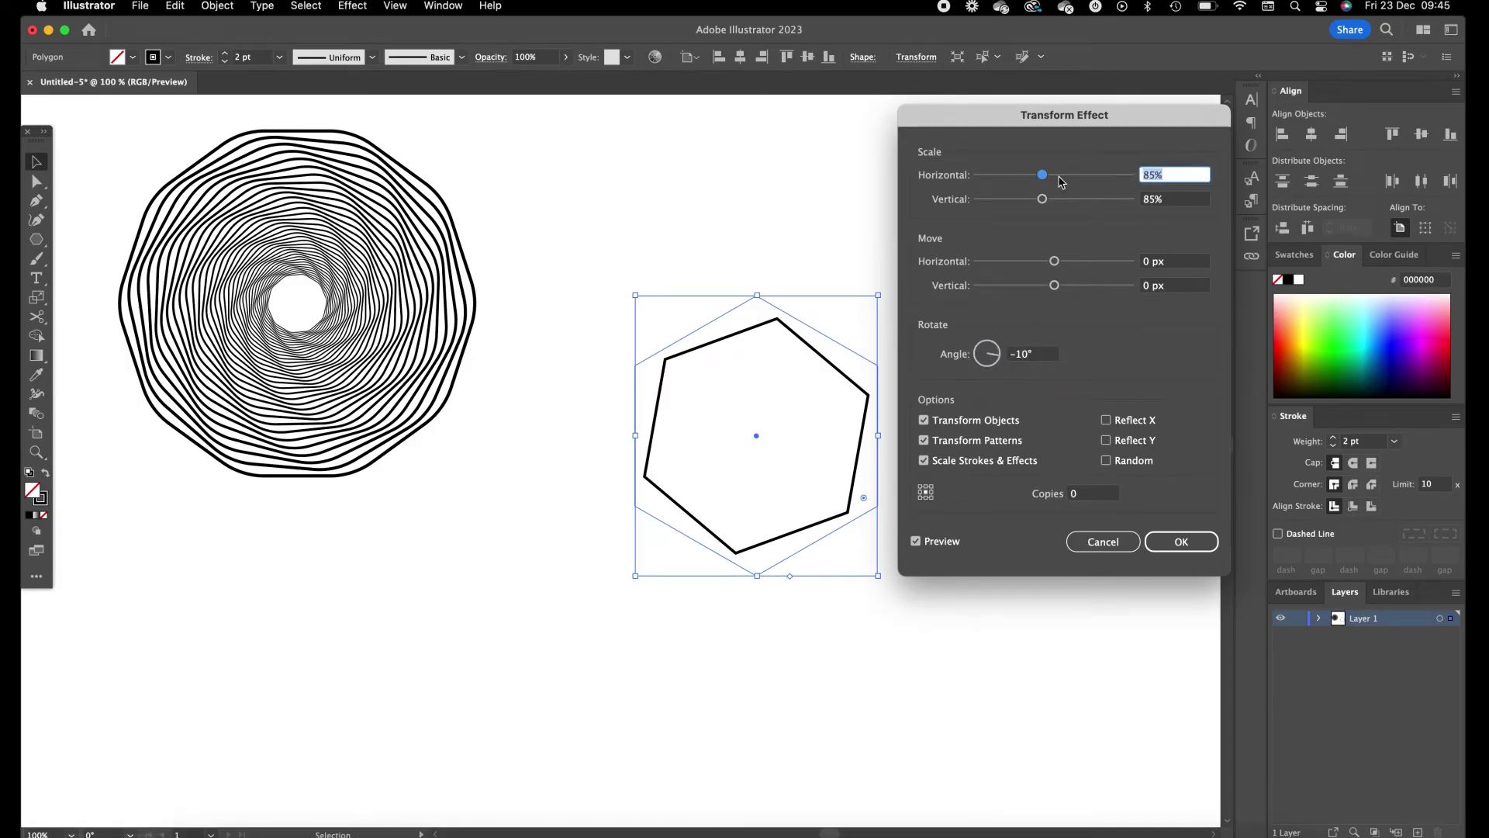
key("Down")
key("Down")
key("Up")
key("Down")
key("Down")
key("Down")
key("Down")
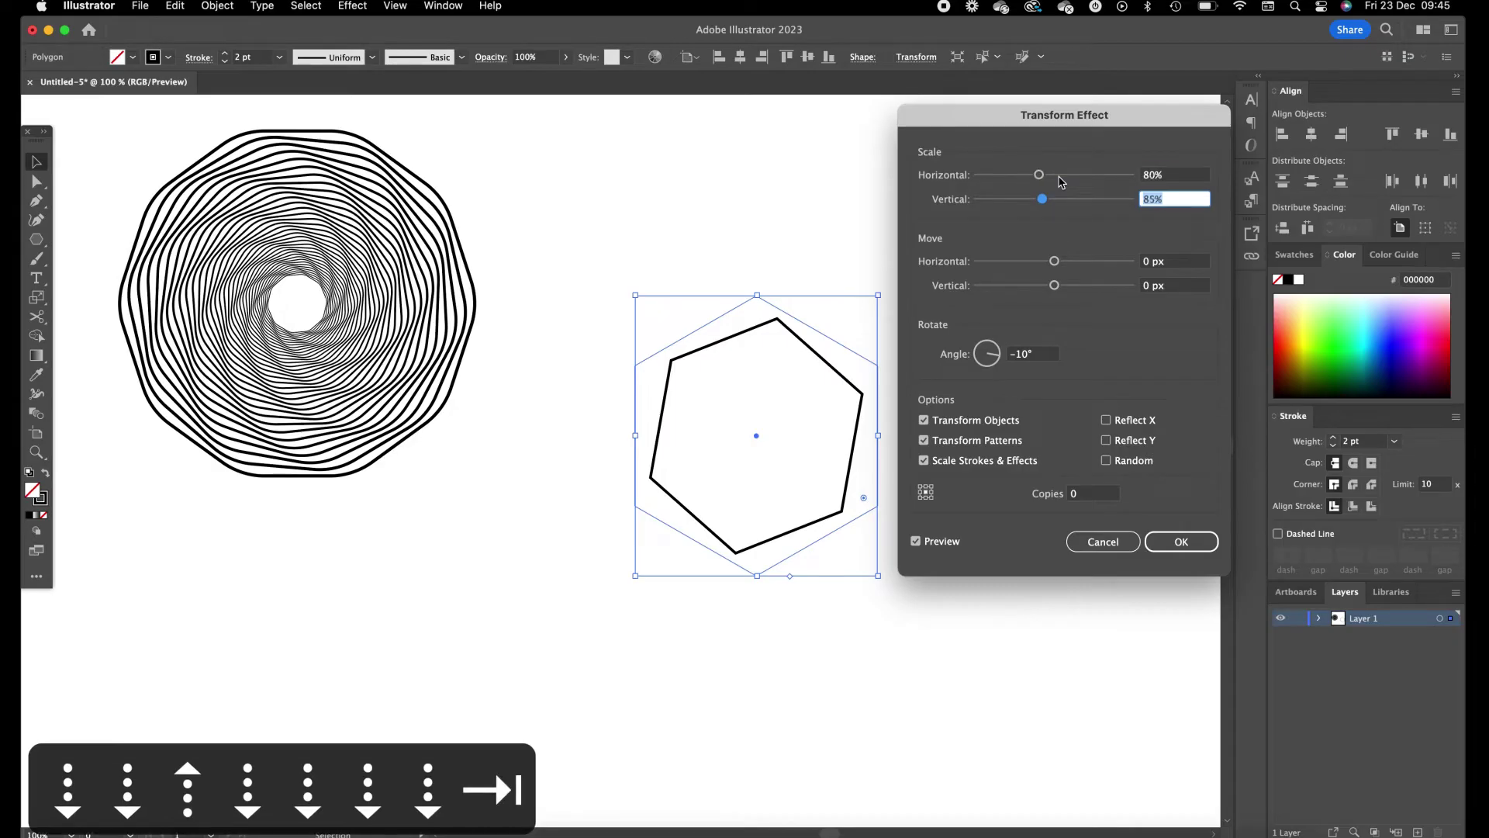
key("Down")
key("Down")
key("Down")
key("Down")
key("Down")
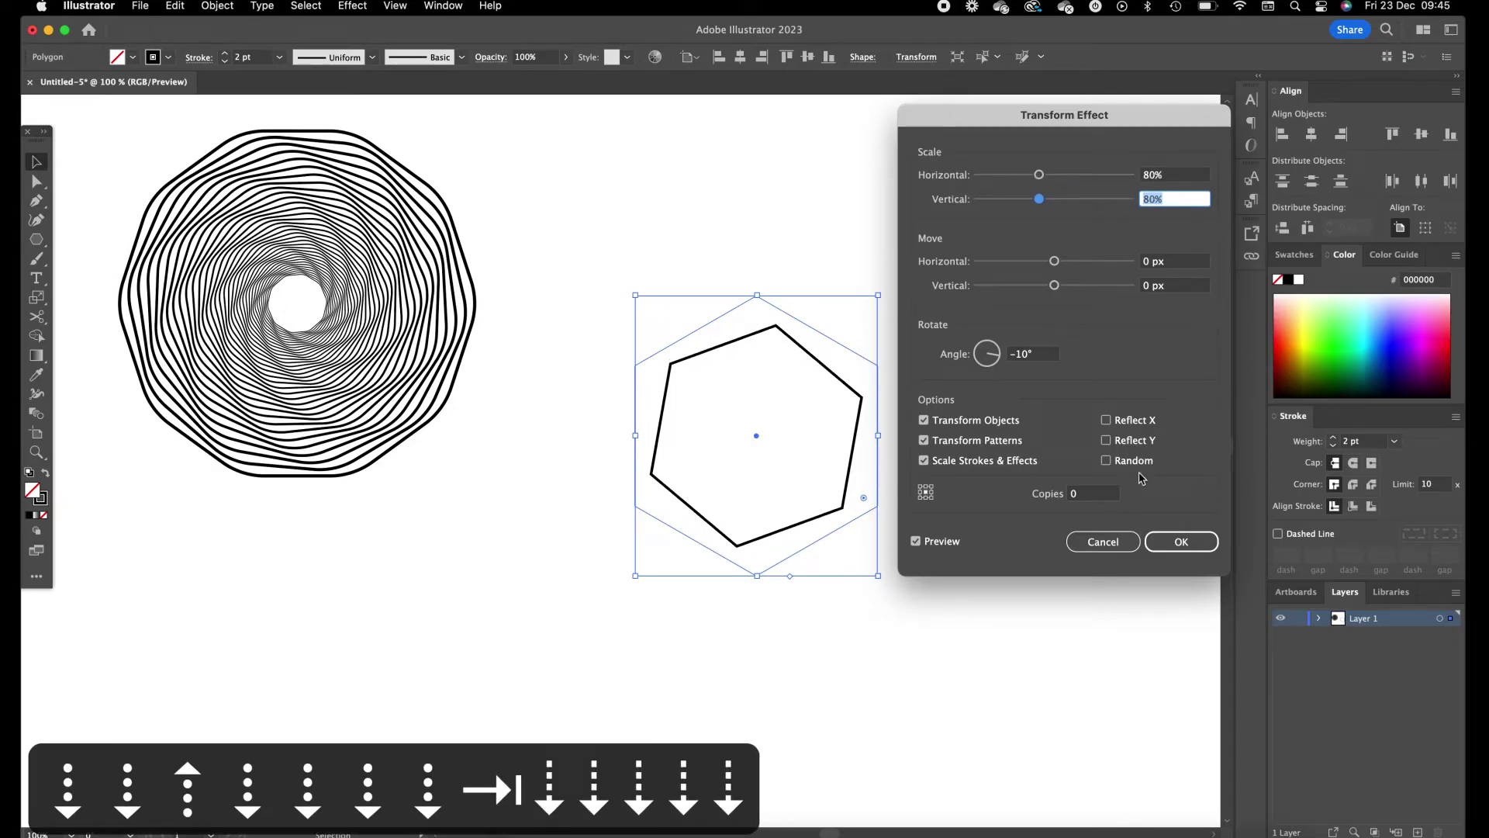
left_click(1074, 494)
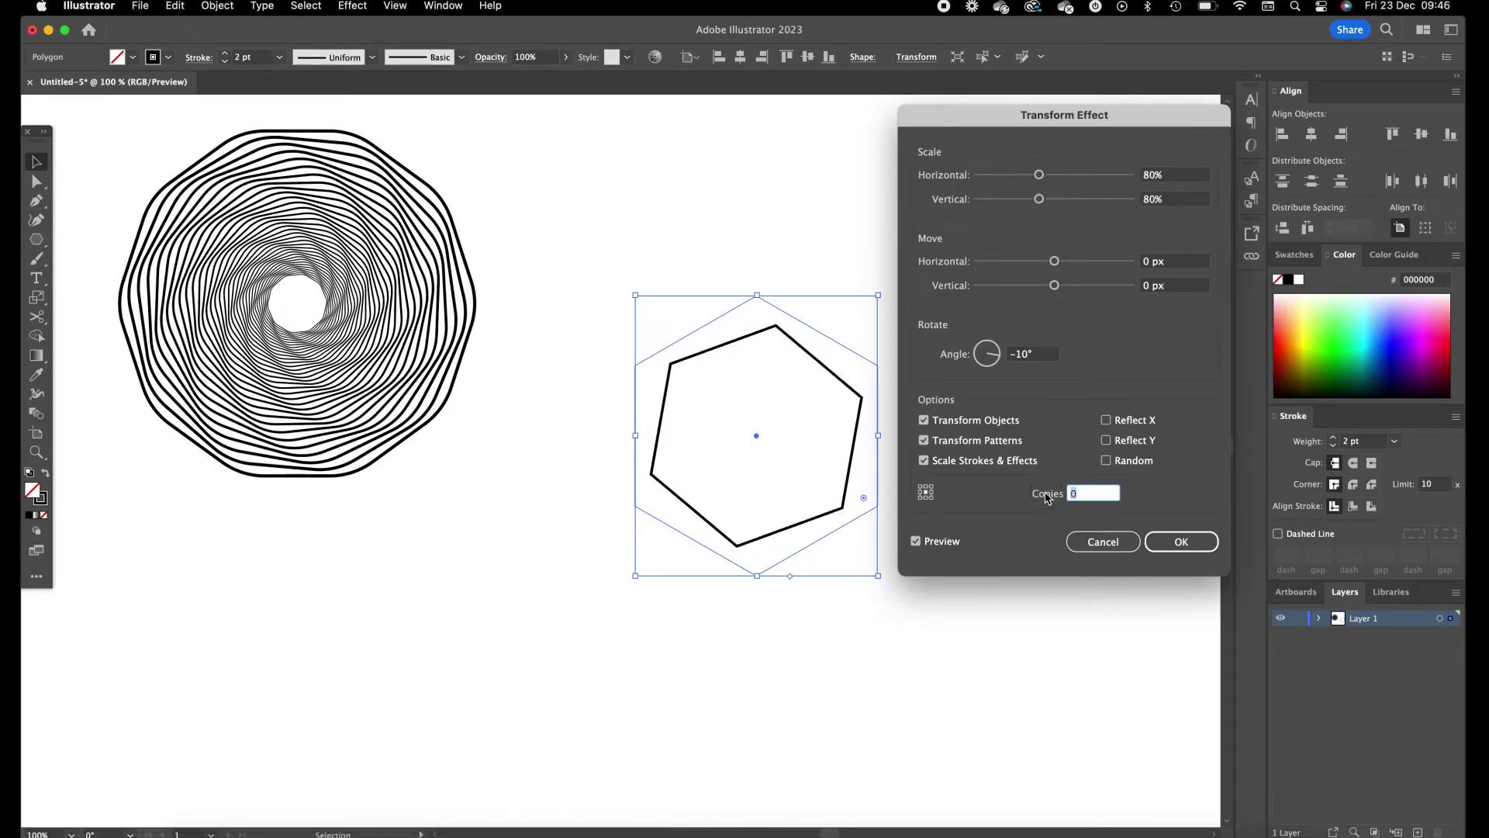
key("Up")
key("Up")
key("Up")
key("Up")
key("Up")
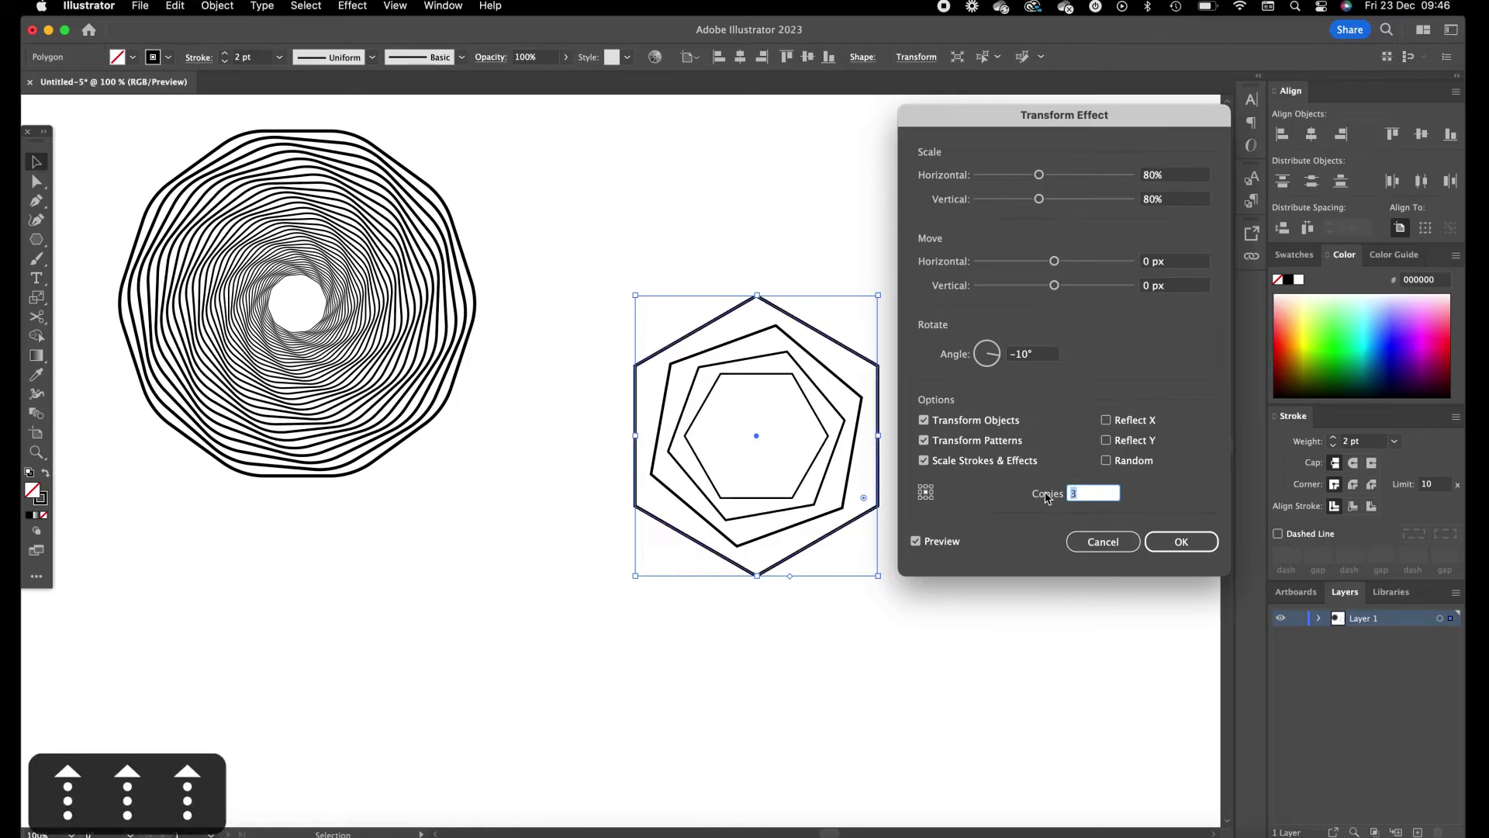
key("Up")
key("Up")
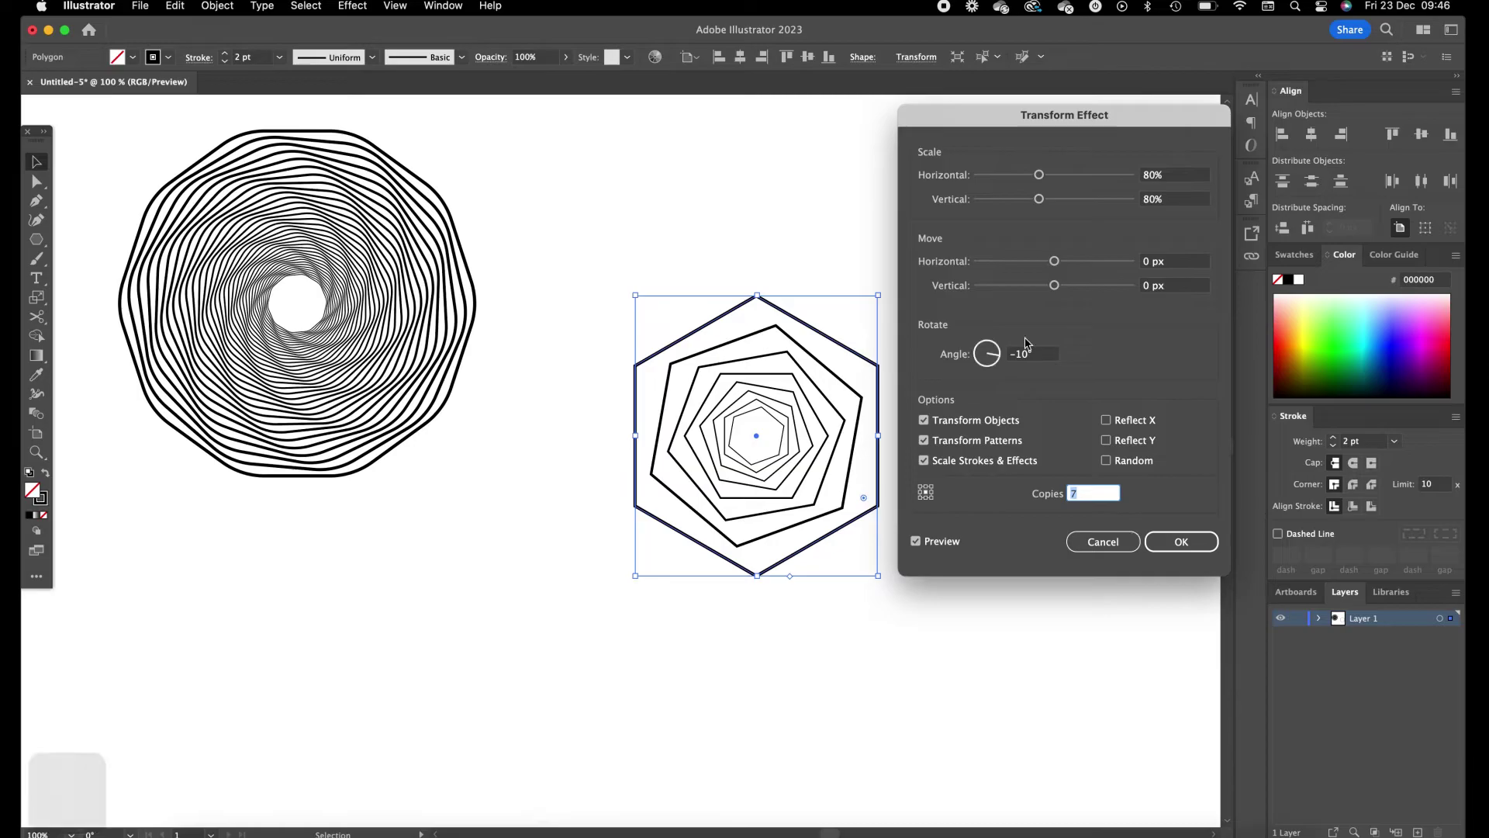
Step: Settle the horizontal scale at 85% and apply the transform effect
left_click(1182, 177)
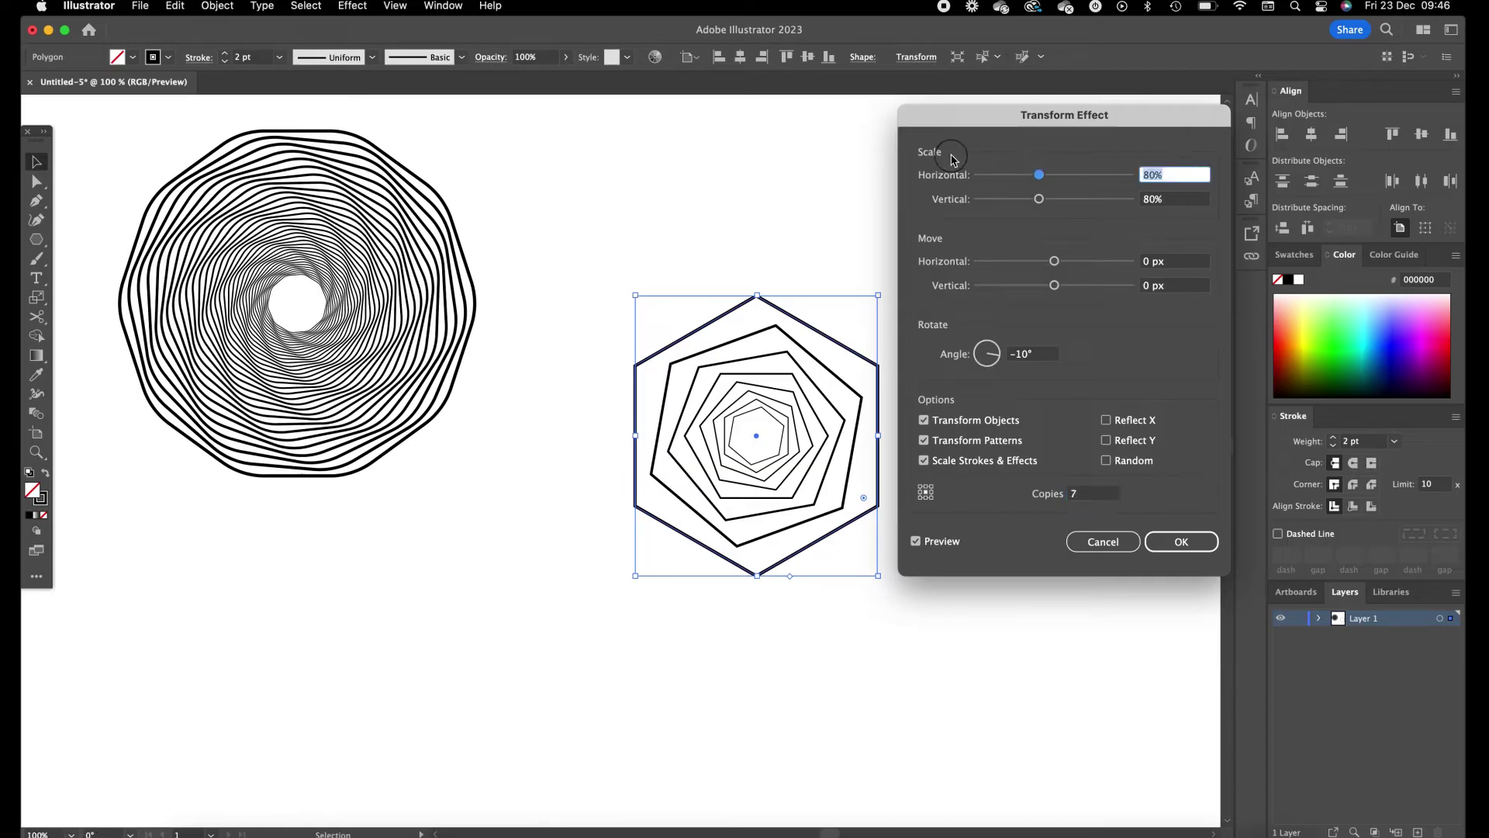
key("Up")
key("Up")
key("Up")
key("Up")
key("Up")
key("Up")
key("Down")
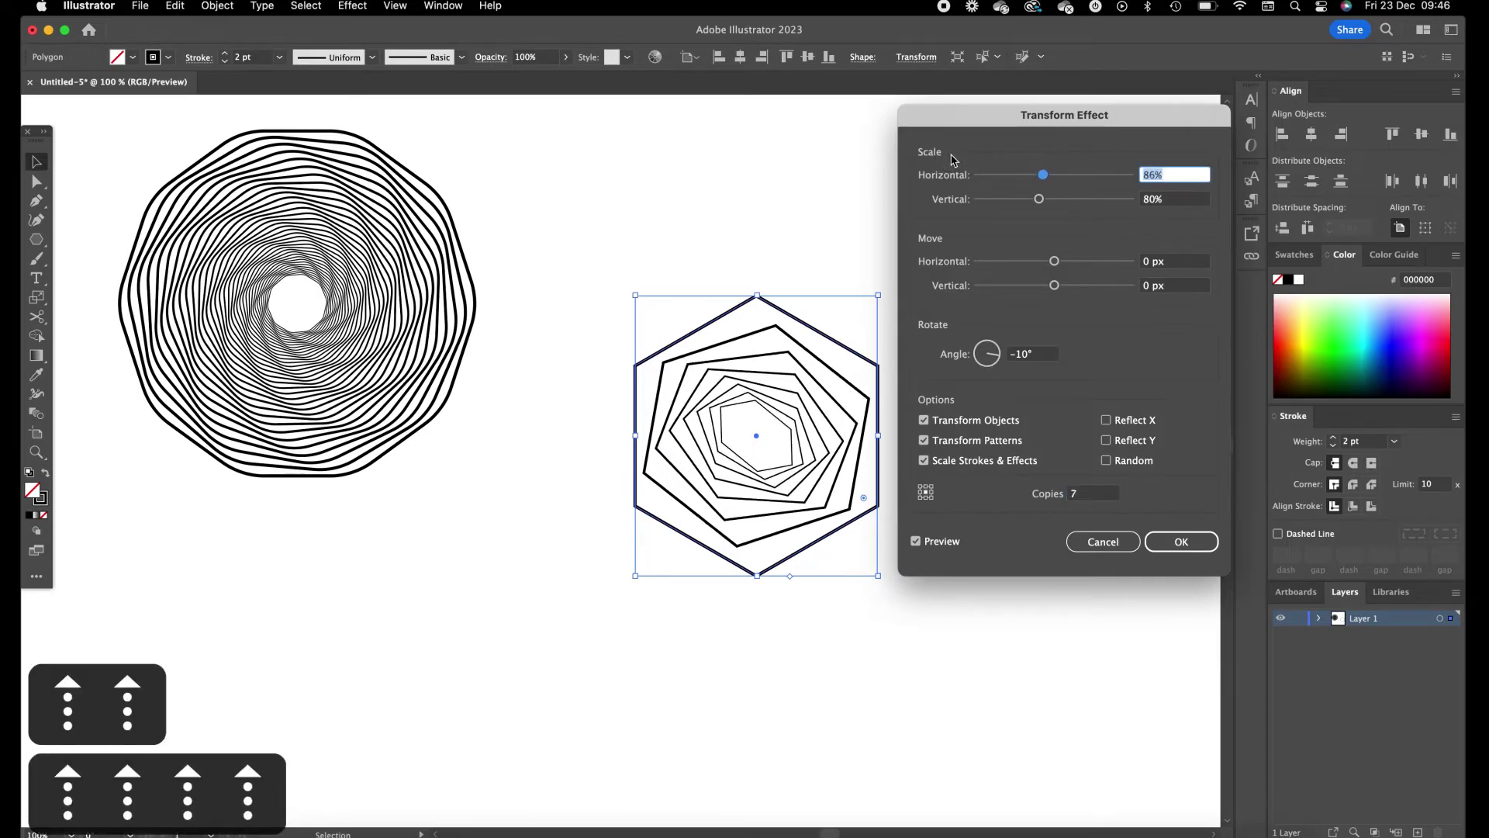
key("Tab")
key("Up")
key("Up")
key("Up")
key("Up")
key("Up")
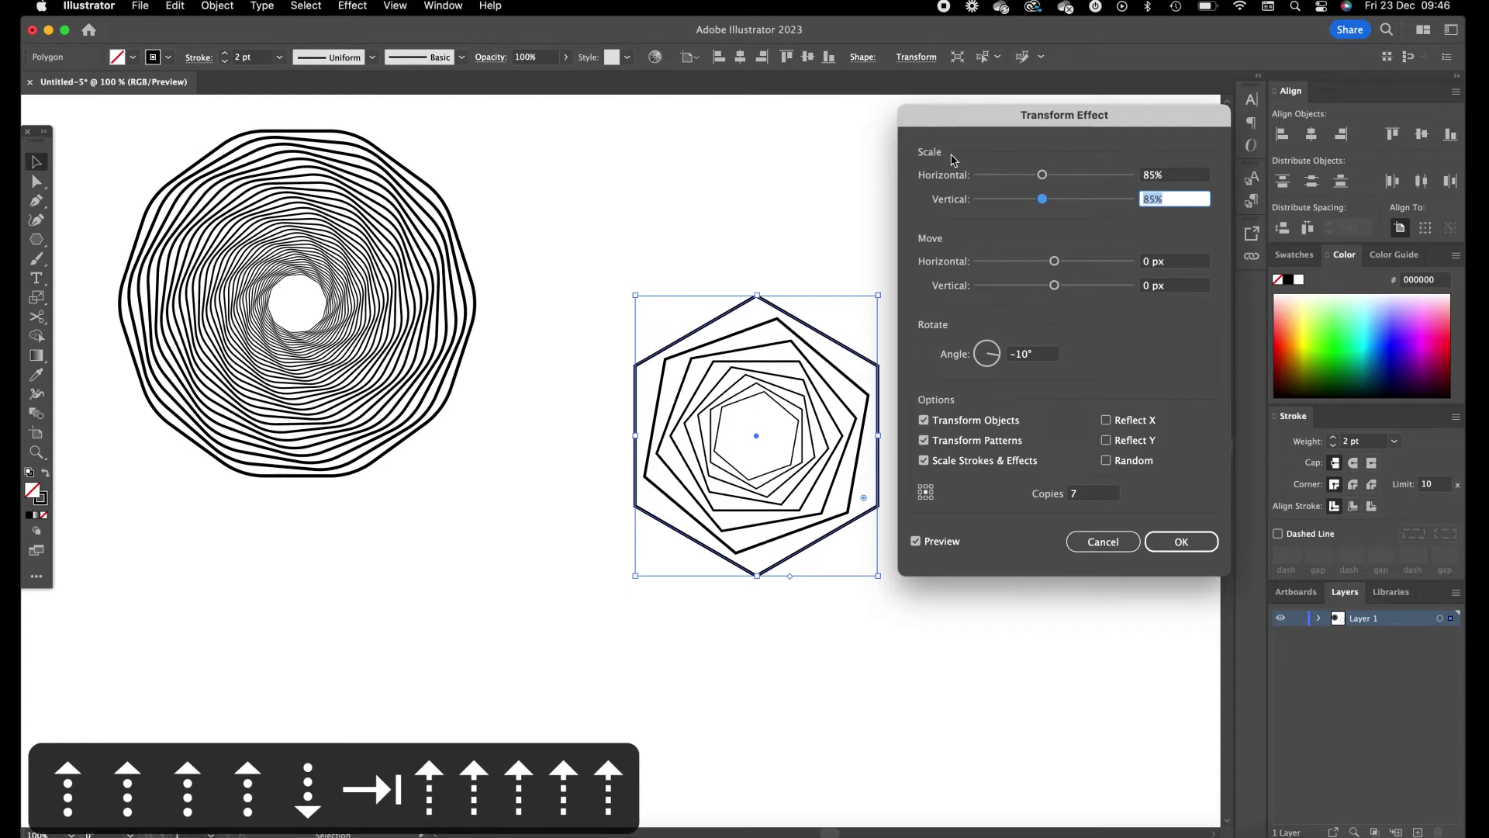
left_click(1197, 542)
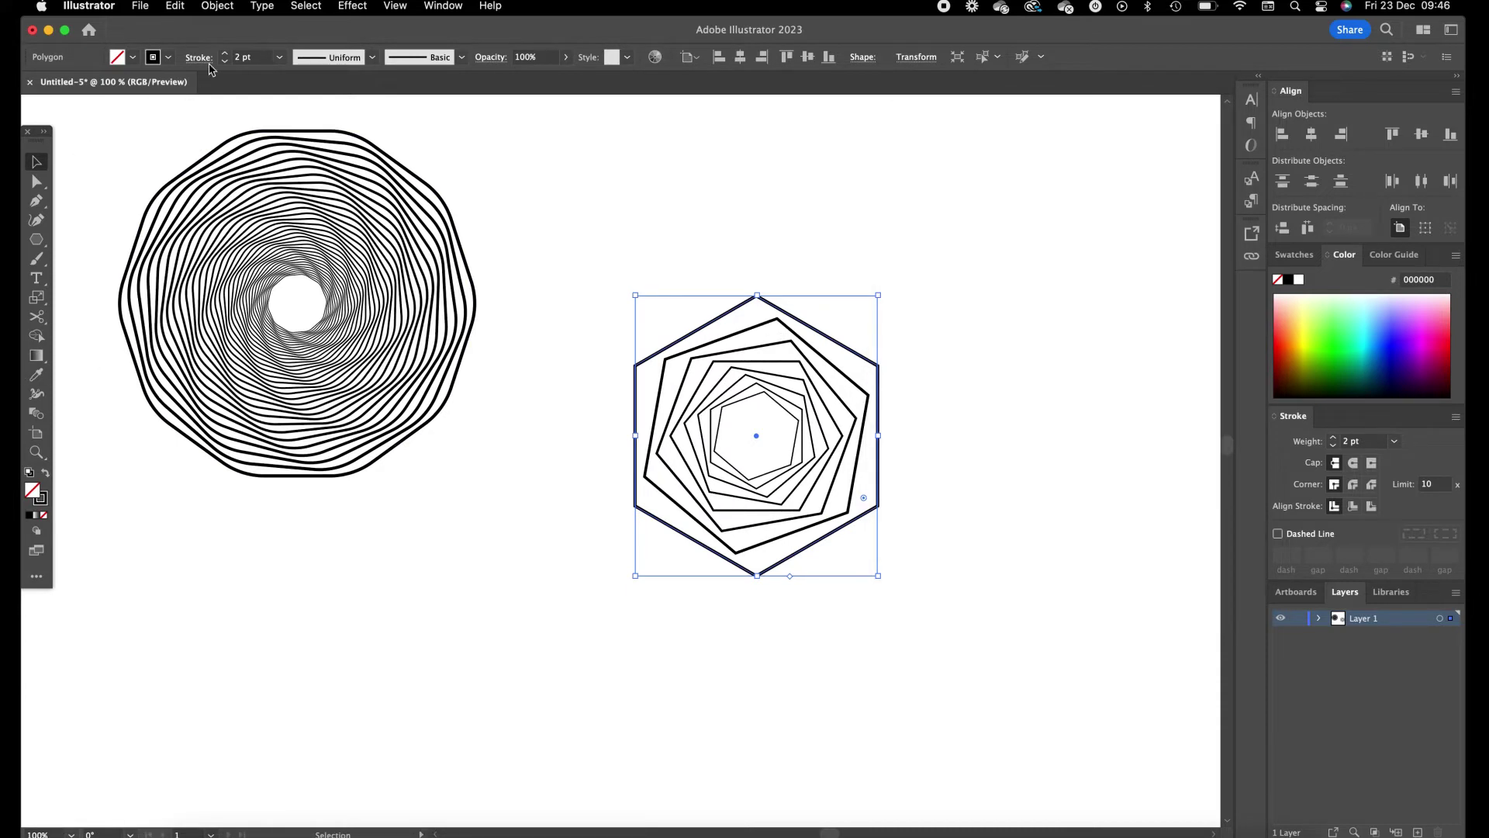
Step: Thin the hexagon outlines to 1 pt and test a corner rounding, undoing it
left_click(225, 61)
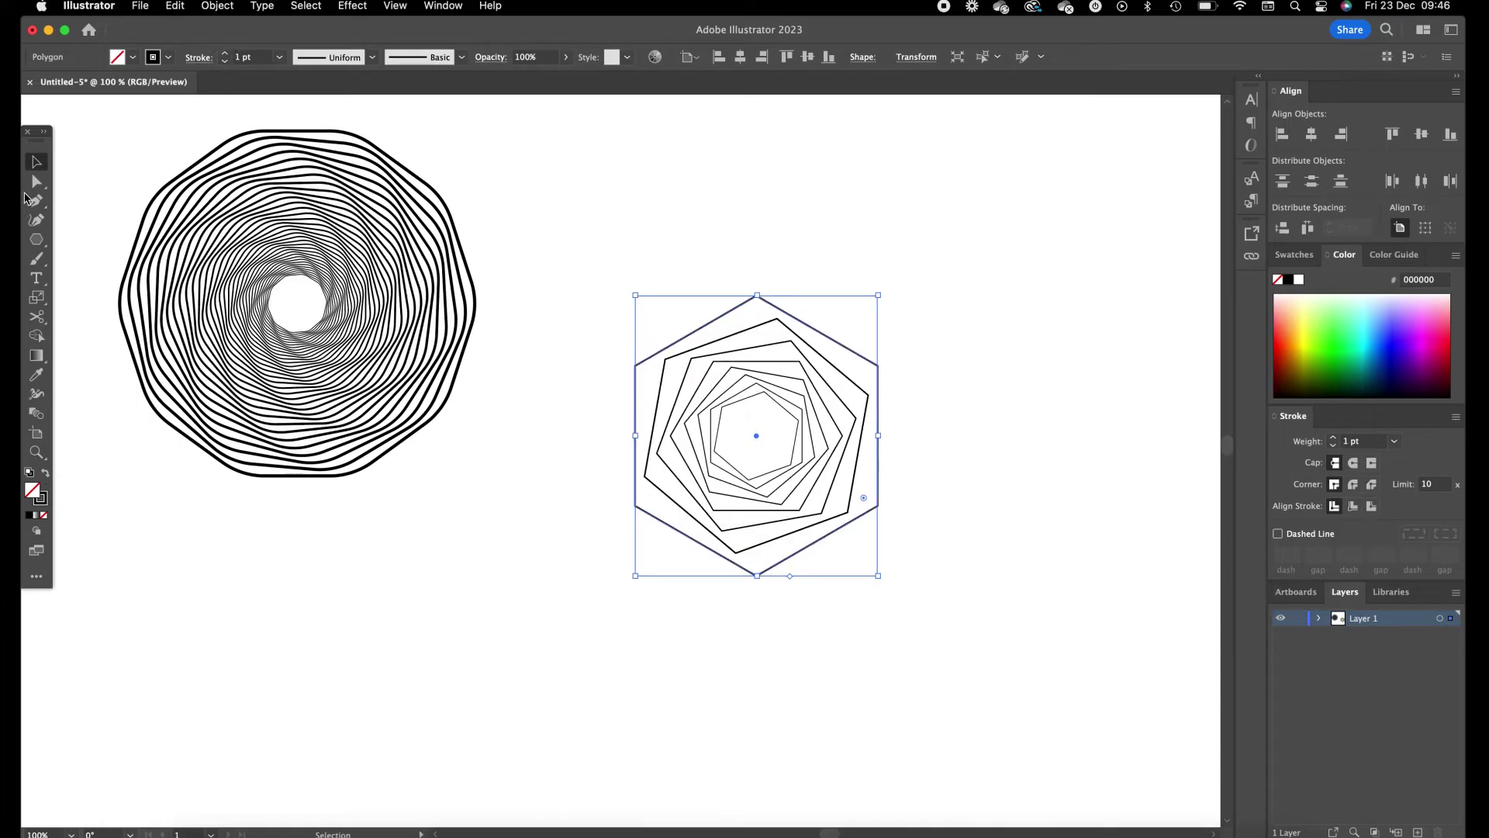
left_click_drag(605, 206, 915, 665)
left_click(36, 181)
left_click_drag(757, 312, 780, 343)
key("super+z")
key("super+z")
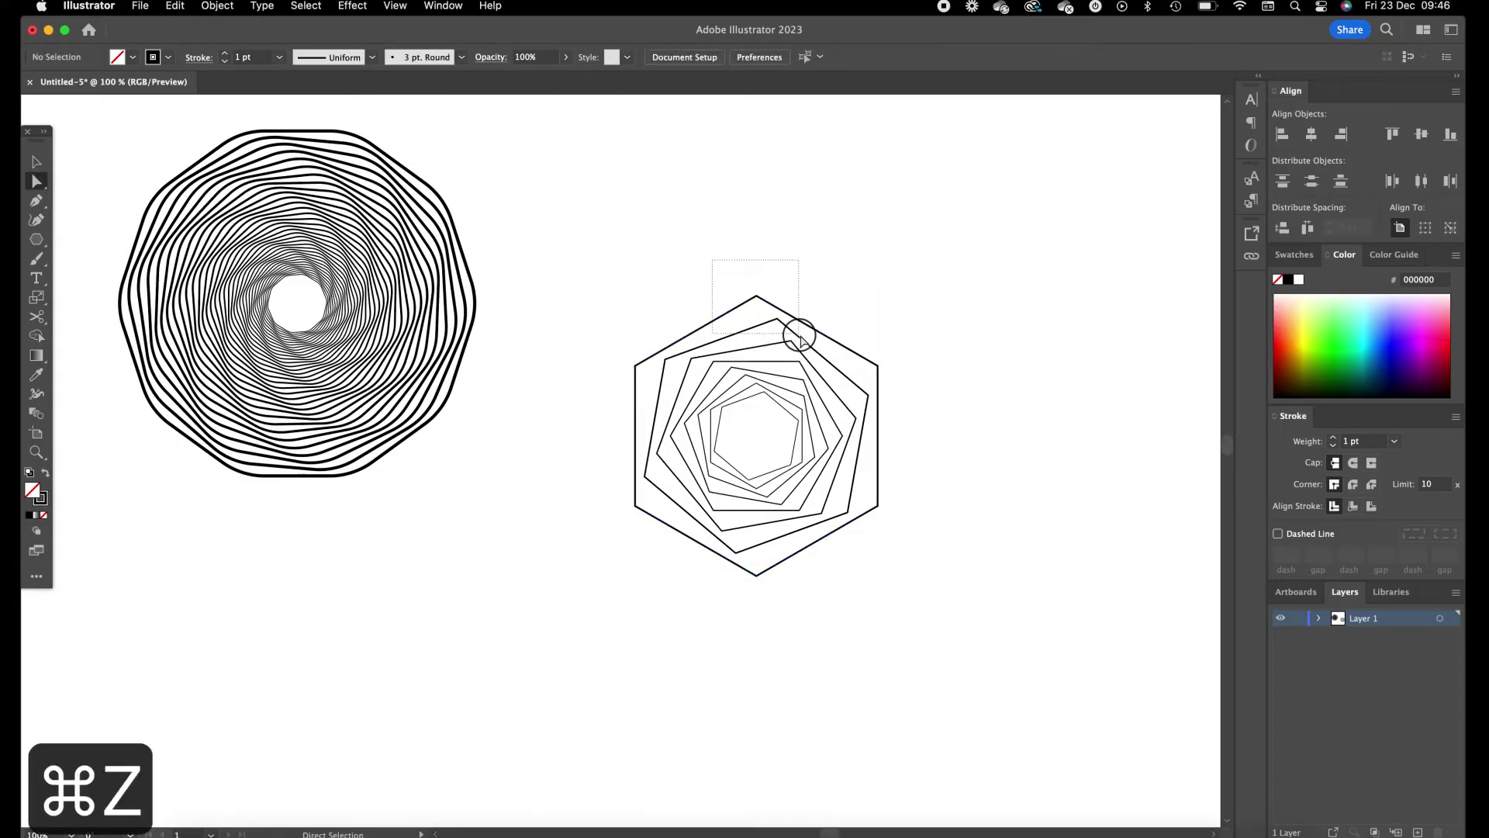
Step: Undo trial anchor nudges, then round all the hexagons' corners to about 15.43 px
left_click(785, 314)
key("shift+Up")
key("shift+Up")
key("shift+Up")
key("shift+Up")
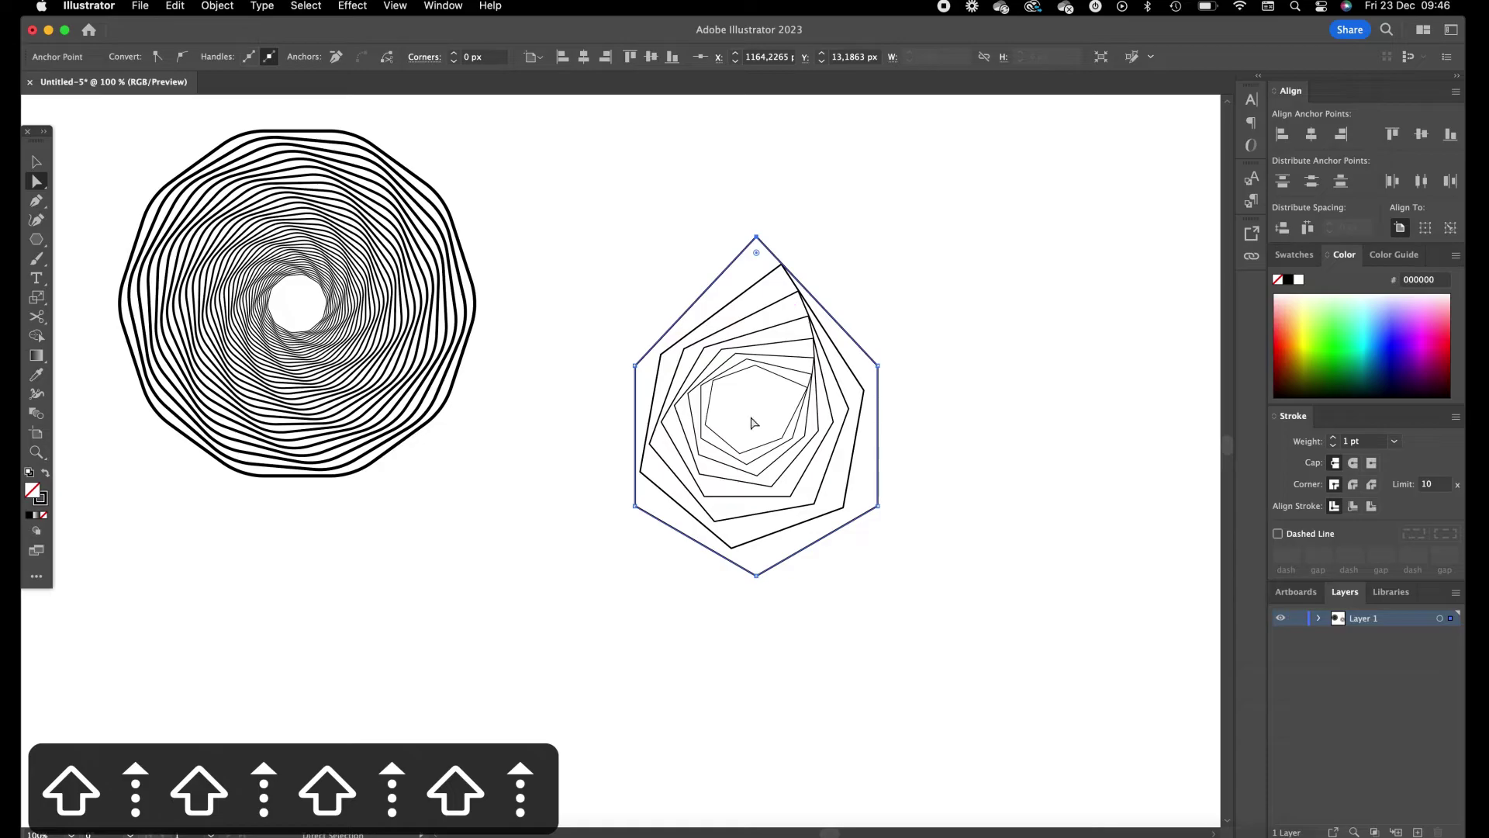
left_click_drag(685, 608, 777, 574)
key("shift+Down")
key("shift+Down")
key("shift+Down")
key("shift+Down")
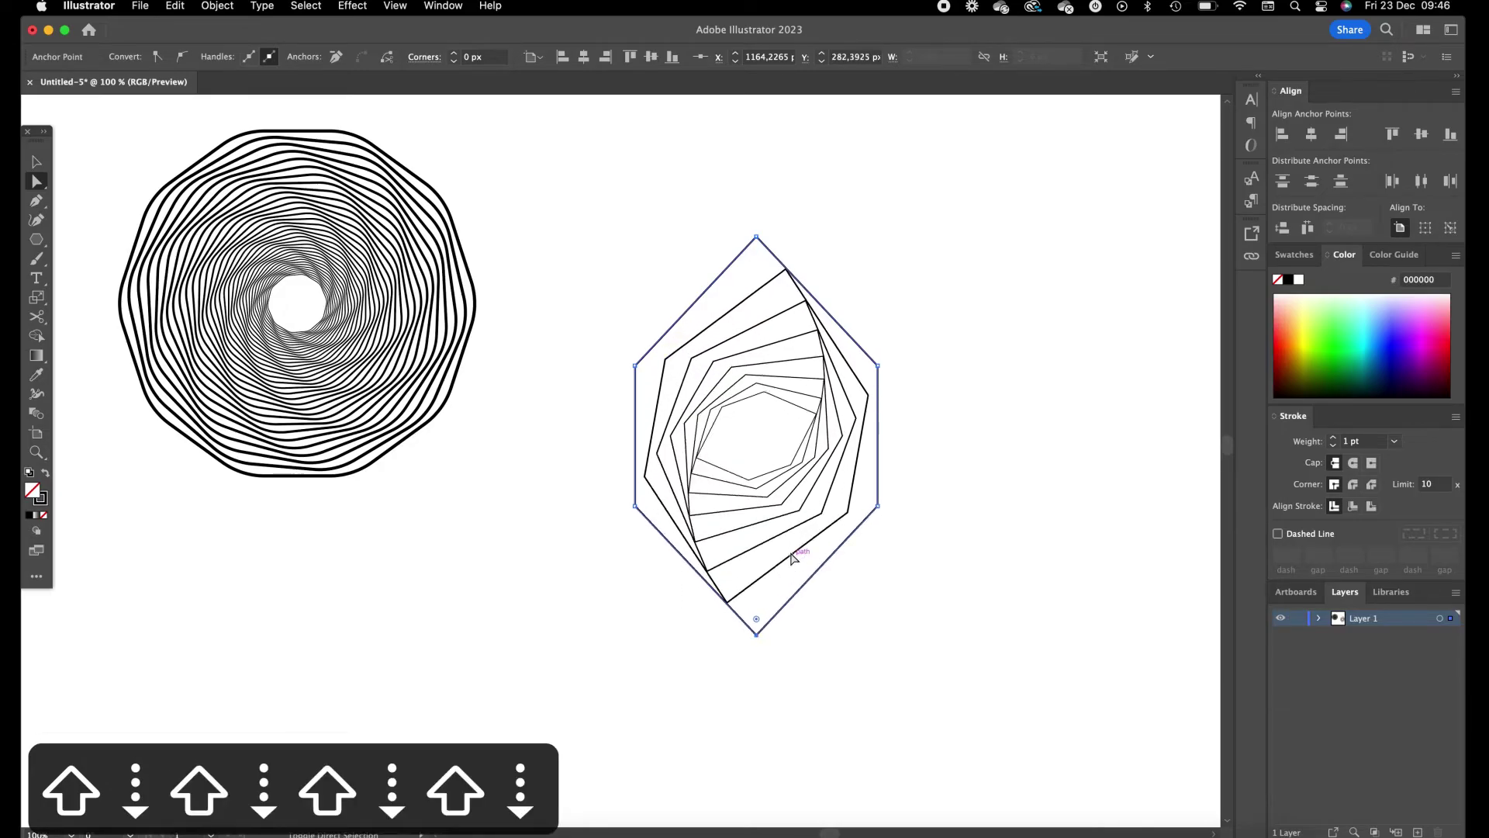
key("super+z")
key("super+z")
key("super+z")
key("super+z")
key("super+z")
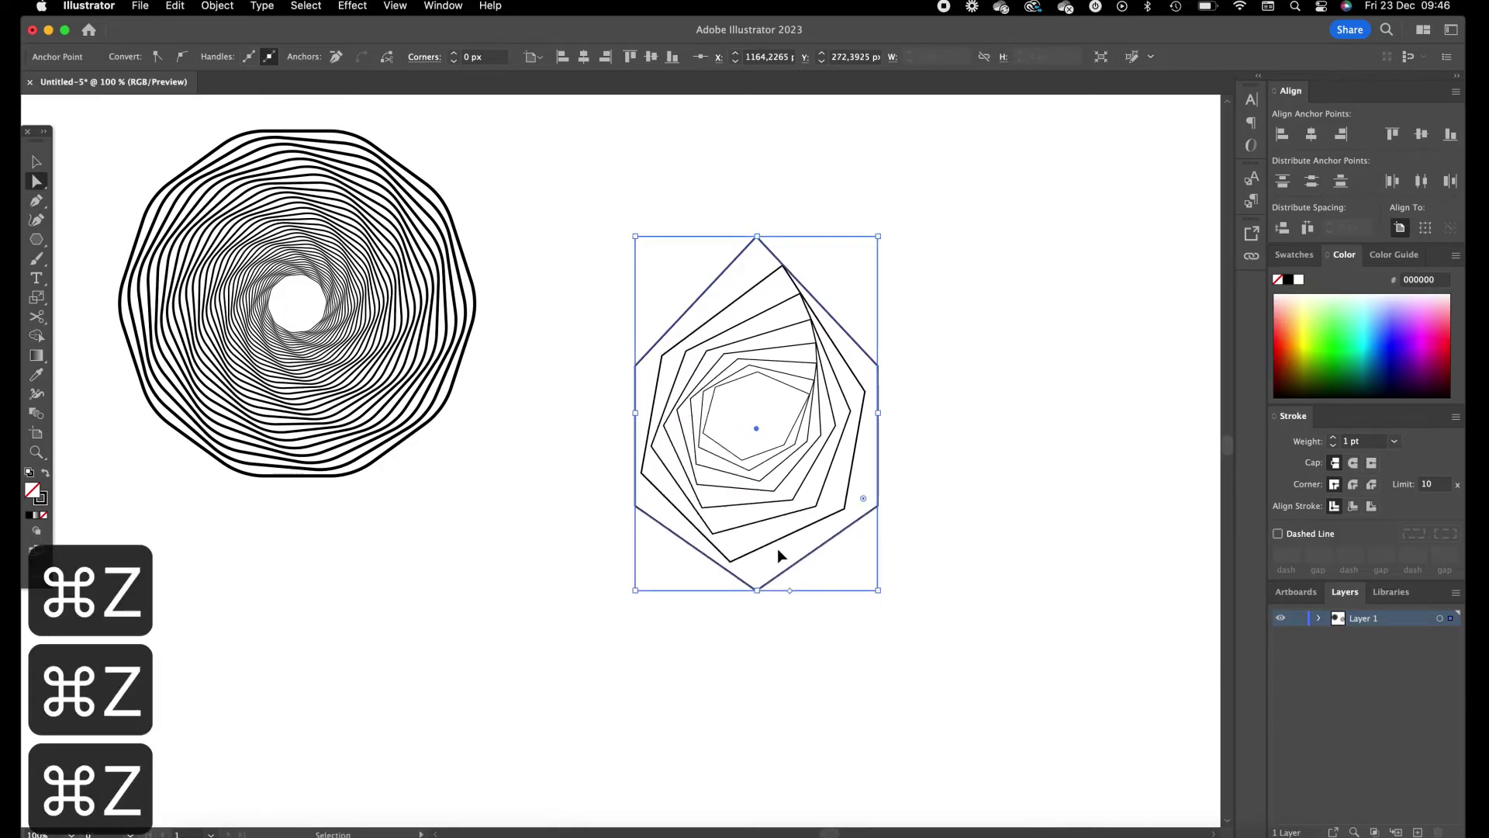
key("super+z")
key("super+z")
key("super+z")
key("super+z")
key("super+z")
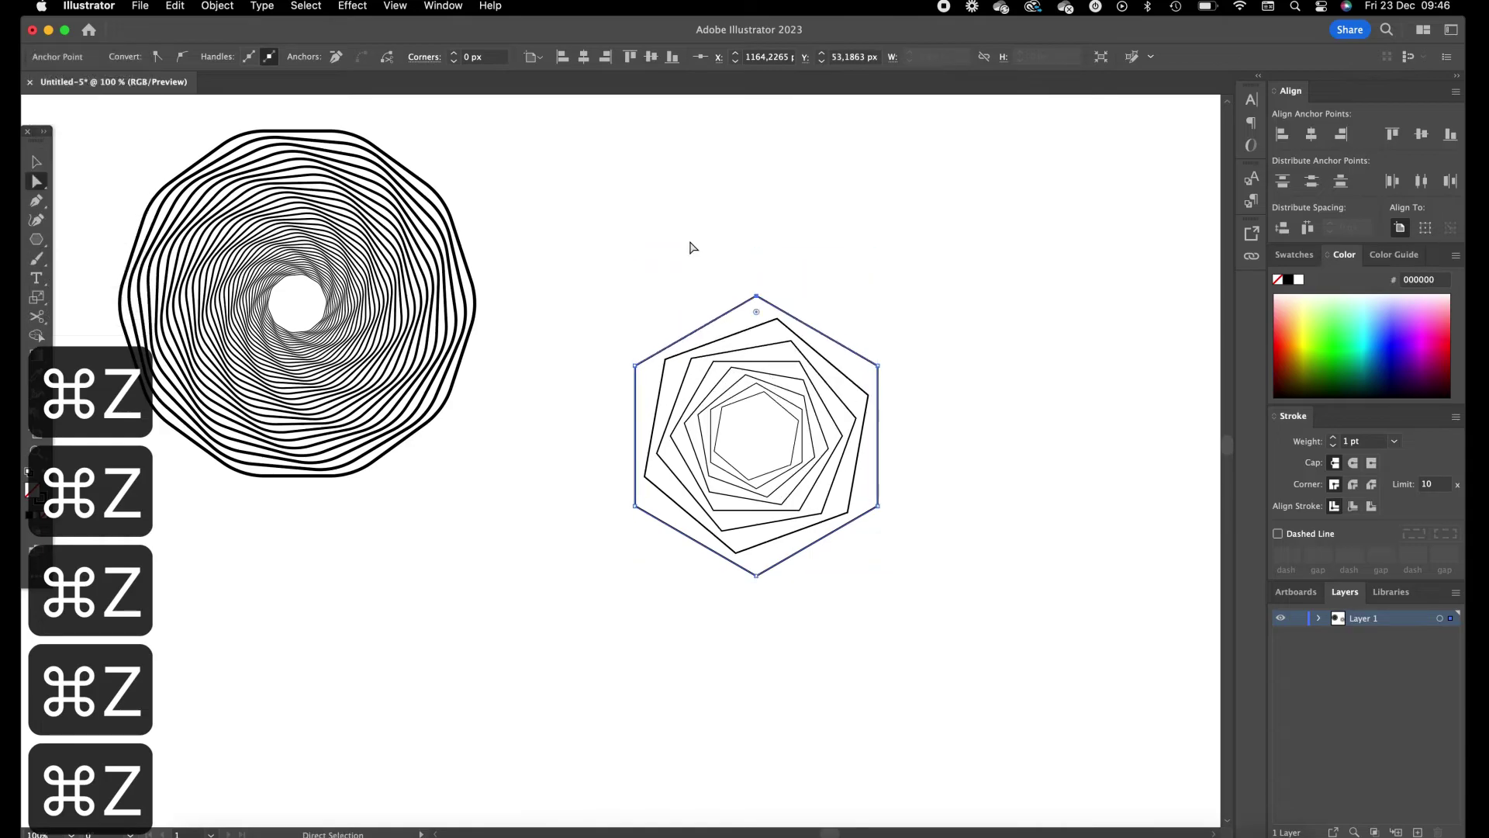
left_click_drag(564, 261, 1057, 673)
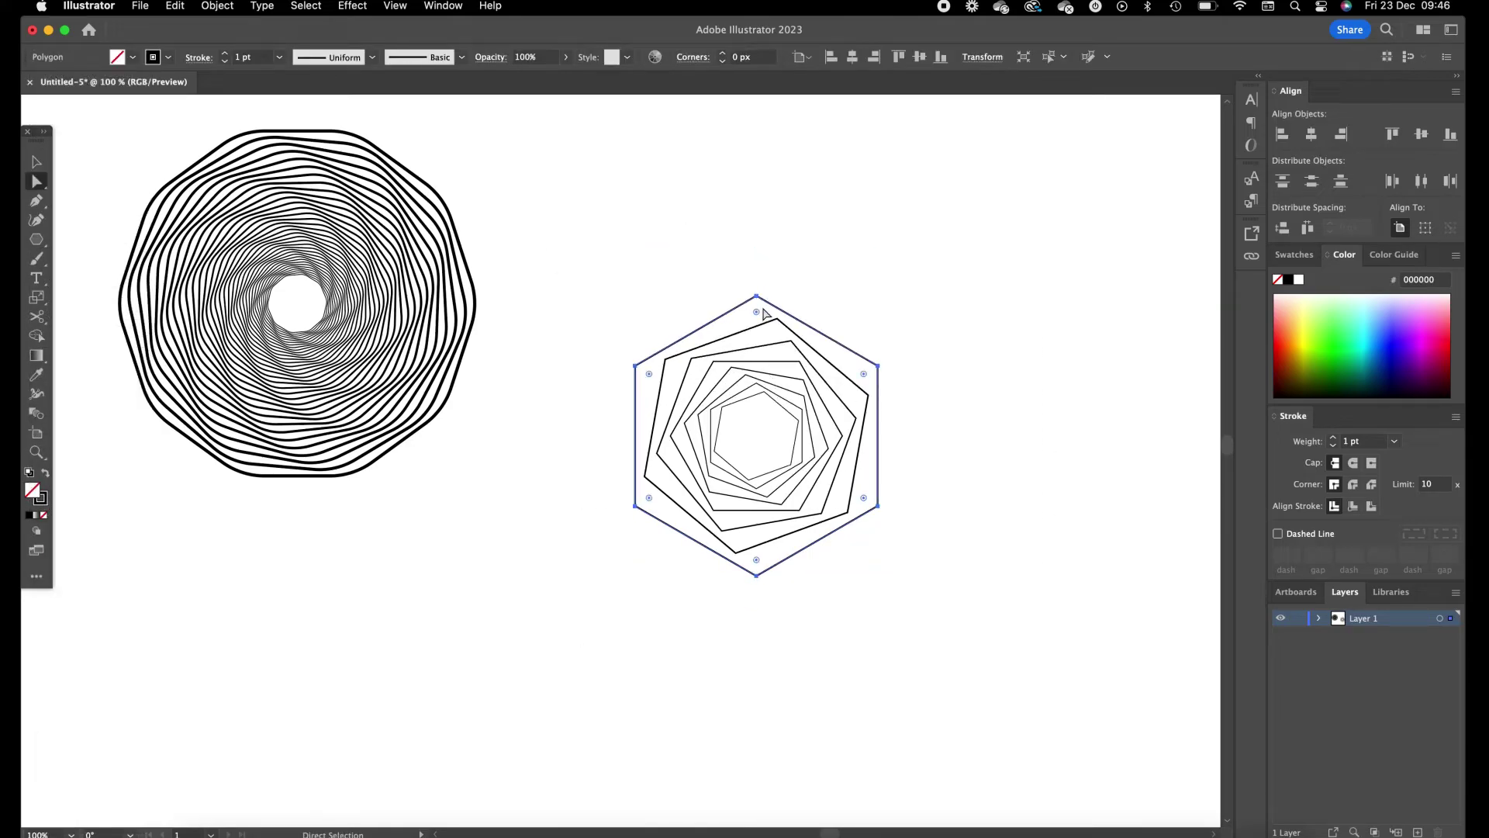
left_click_drag(757, 311, 758, 325)
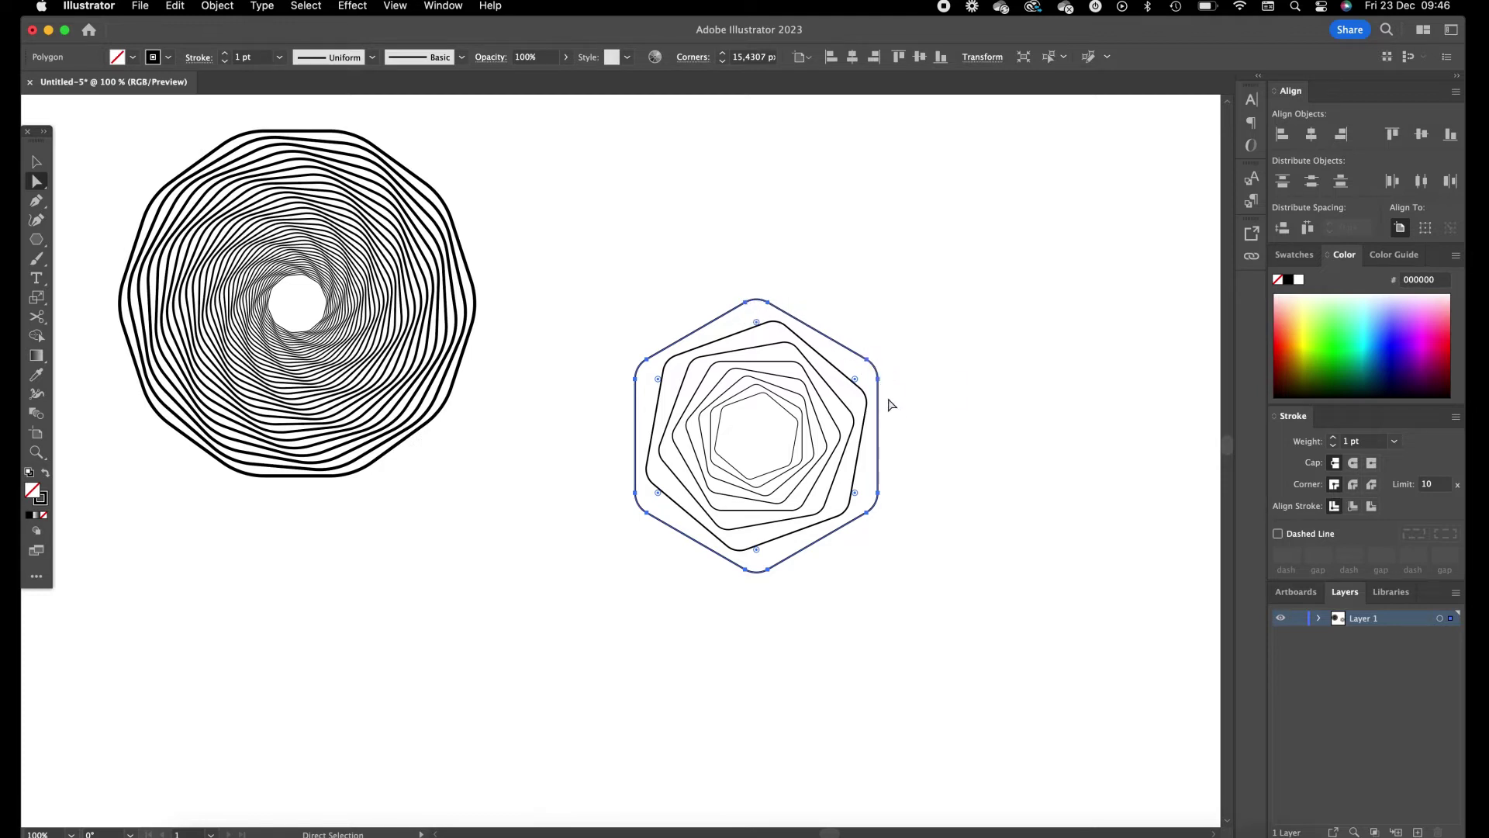
Step: Expand the hexagon spiral's appearance into editable paths
left_click(34, 166)
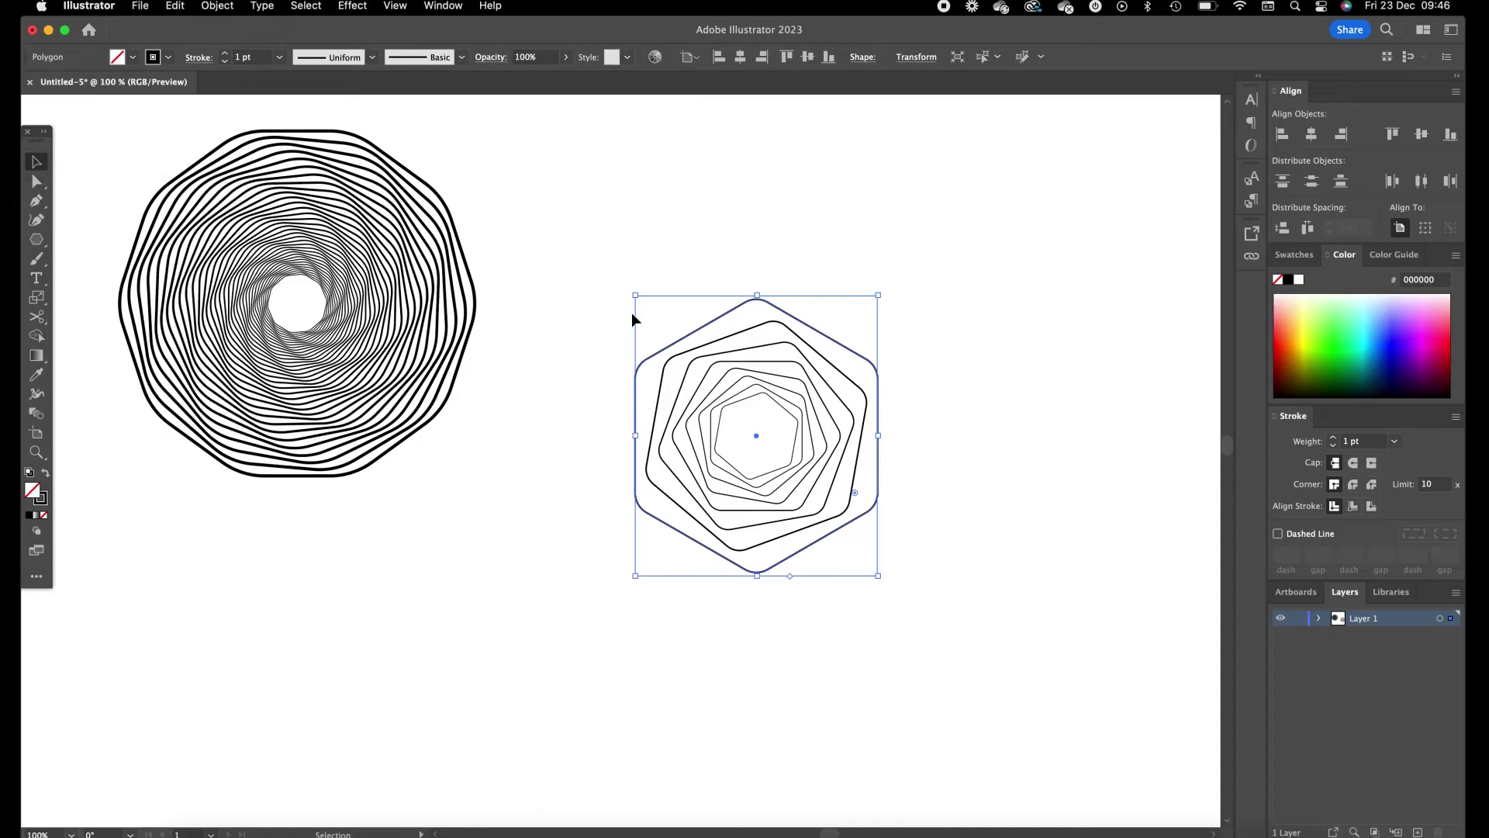
left_click(217, 6)
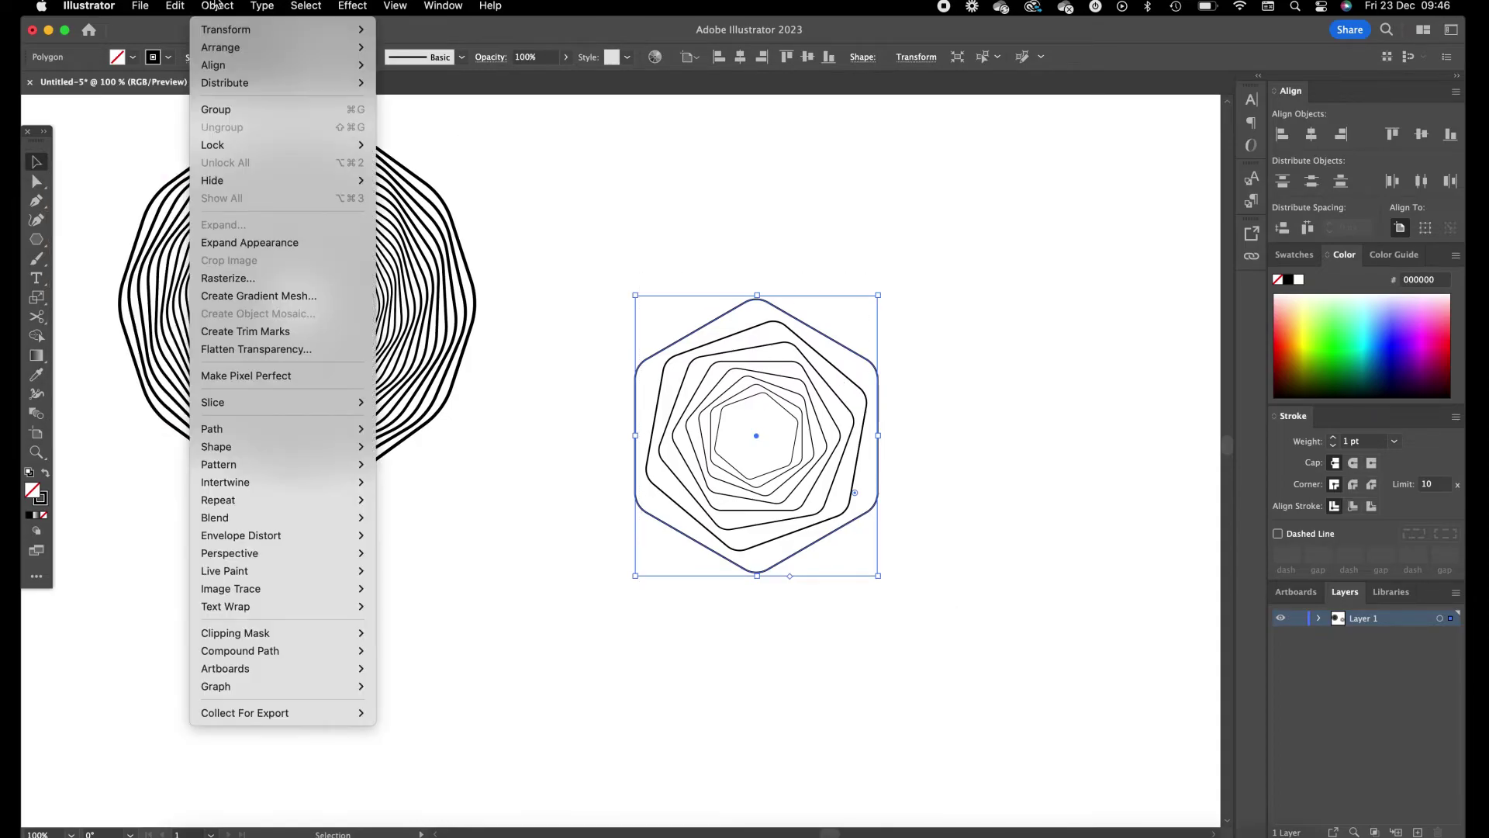
left_click(321, 242)
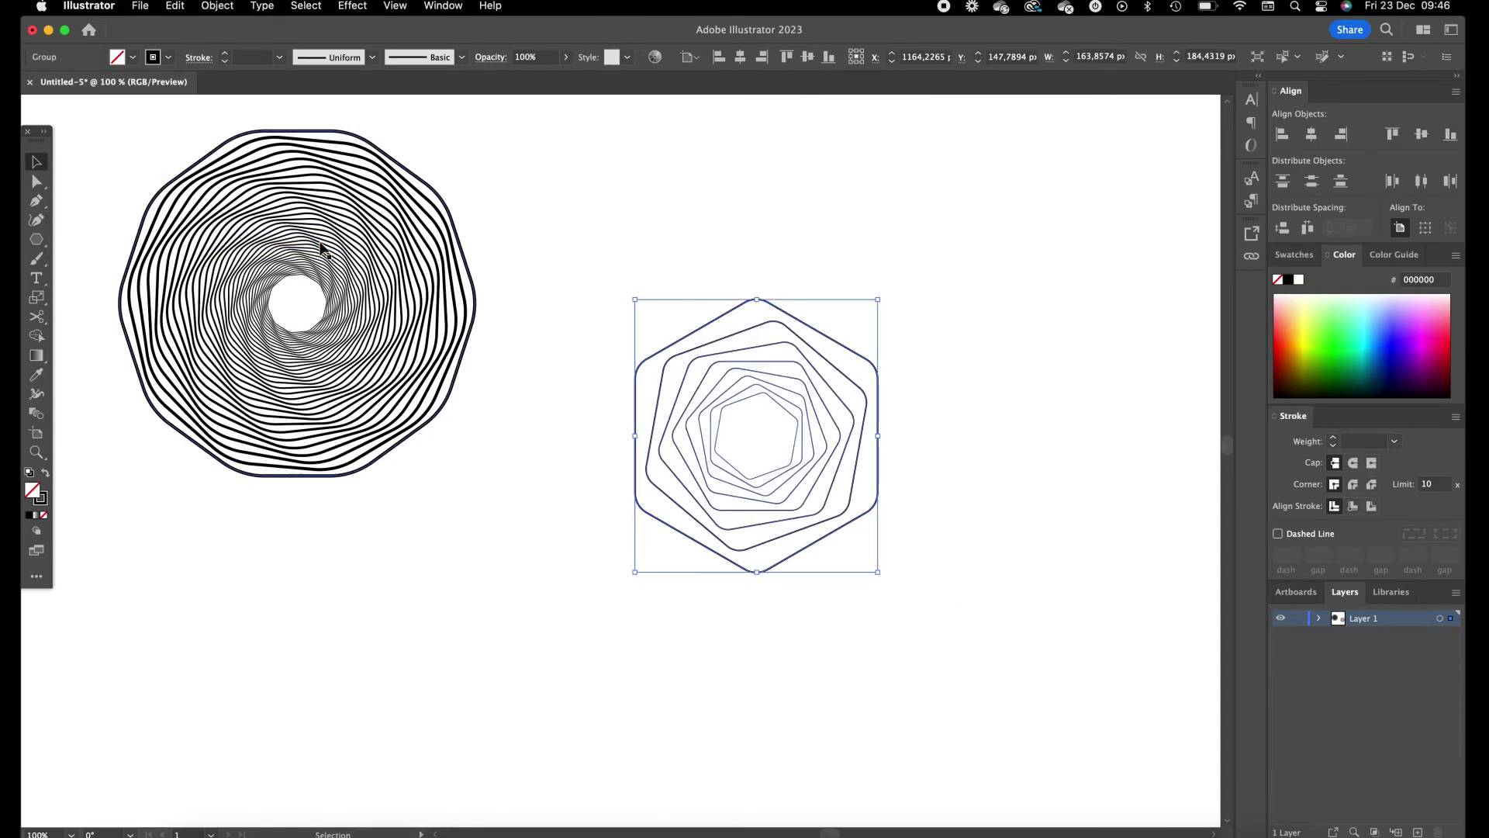
Step: Fill alternating hexagon rings solid black with the Shape Builder tool
key("shift+m")
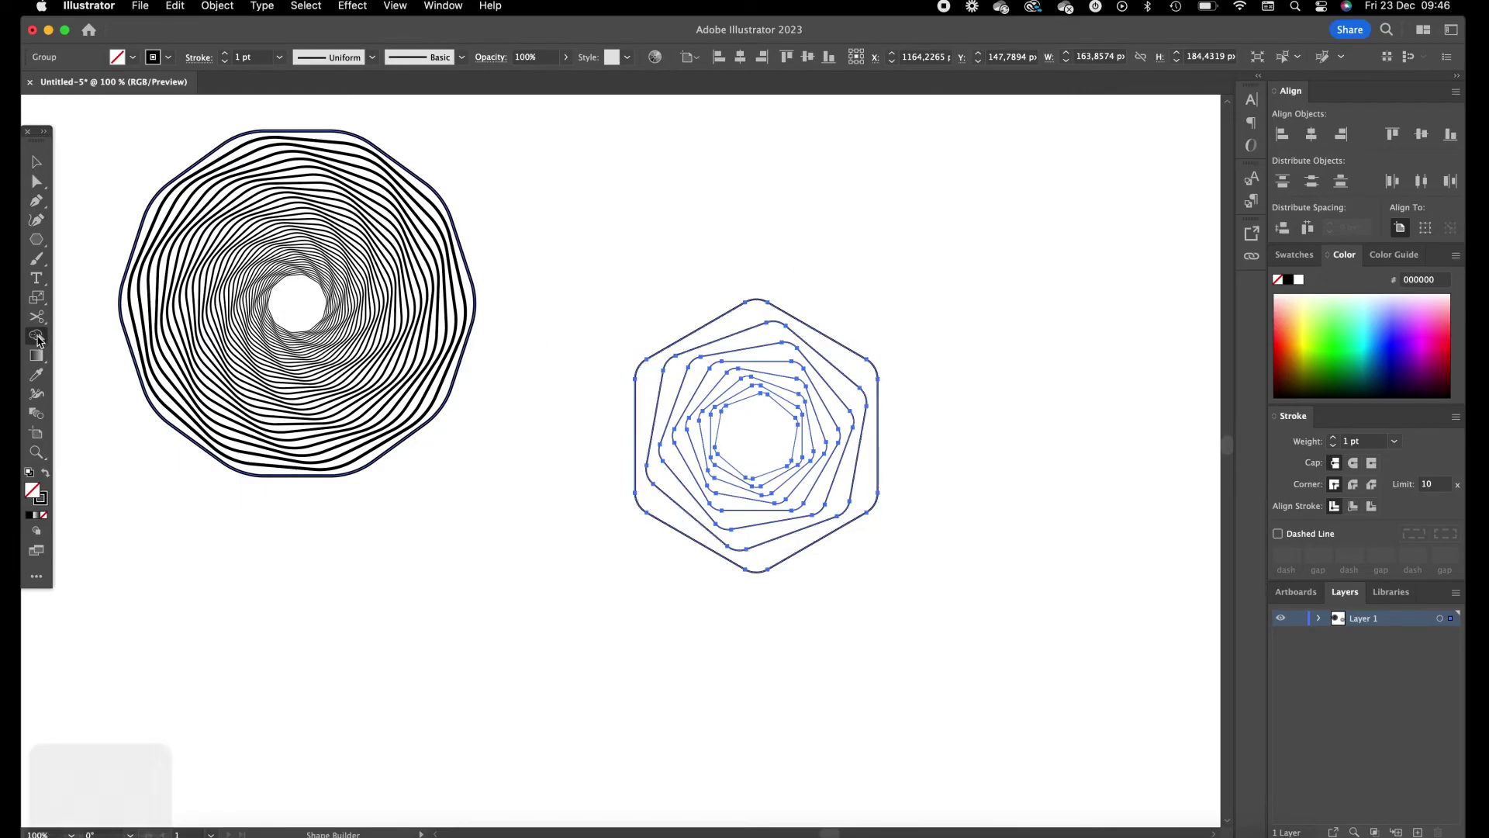
left_click(691, 346)
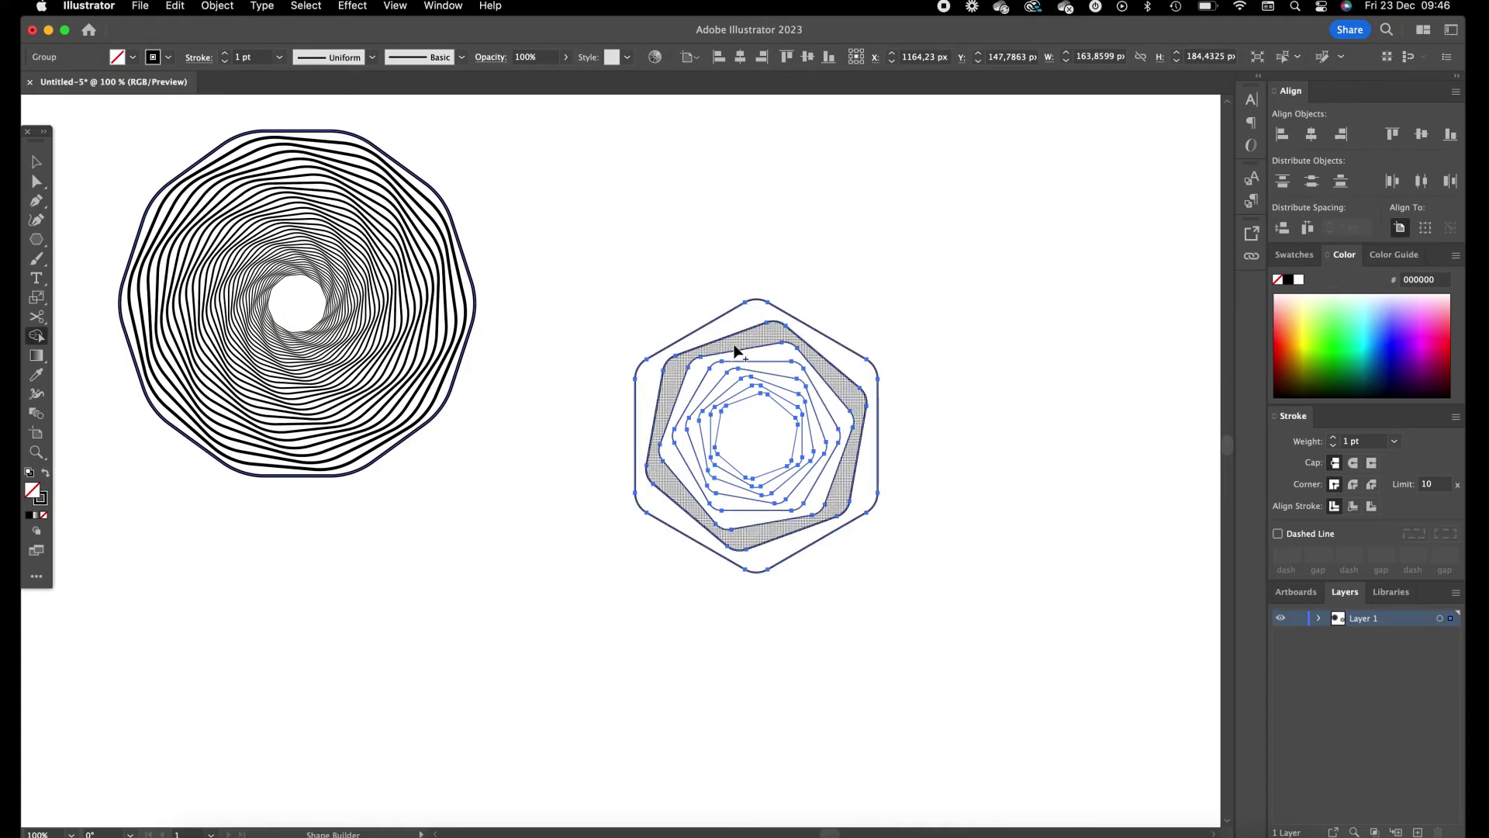
left_click(45, 472)
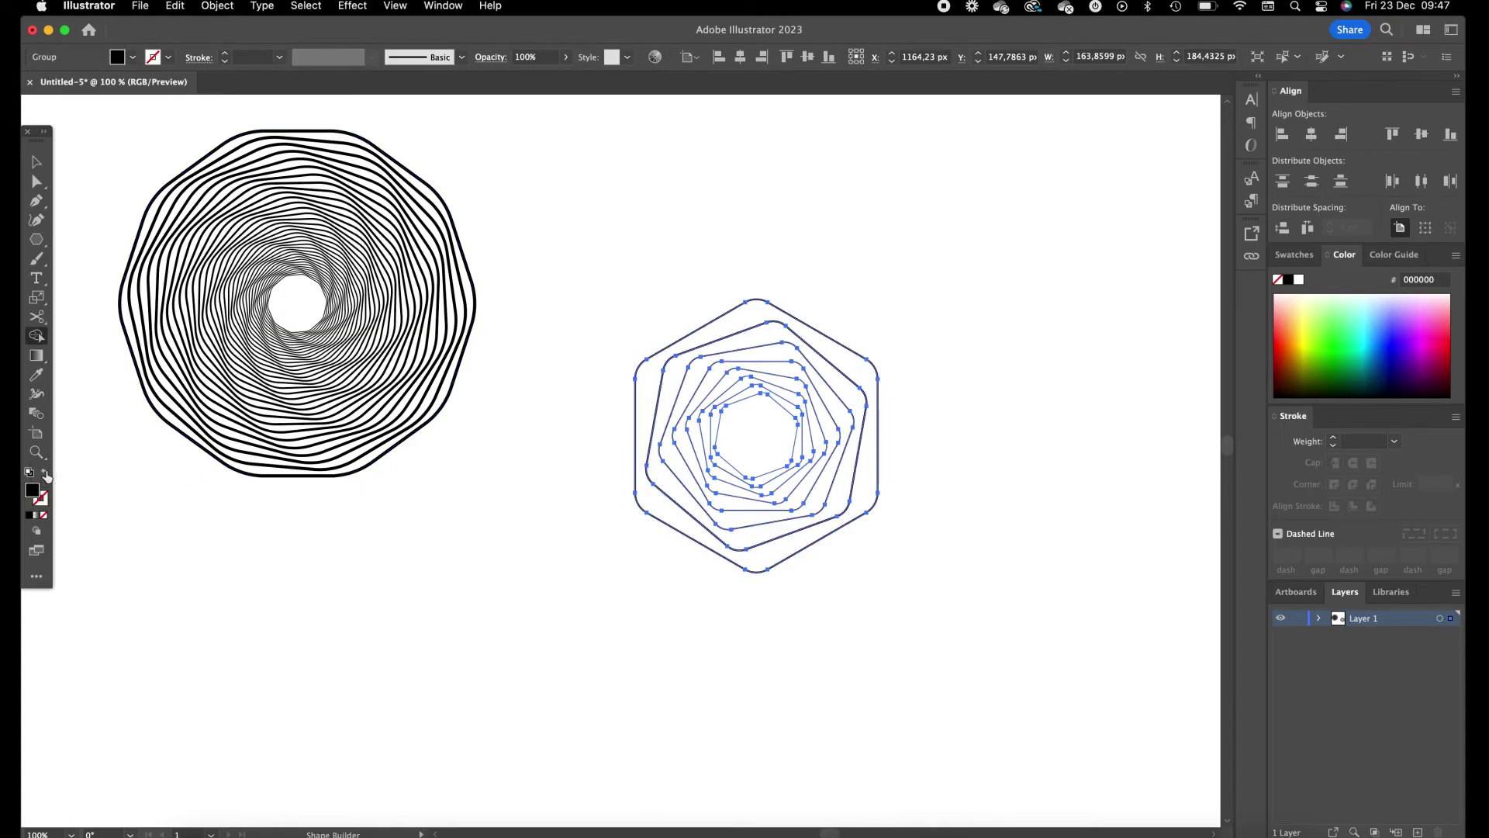
left_click(707, 340)
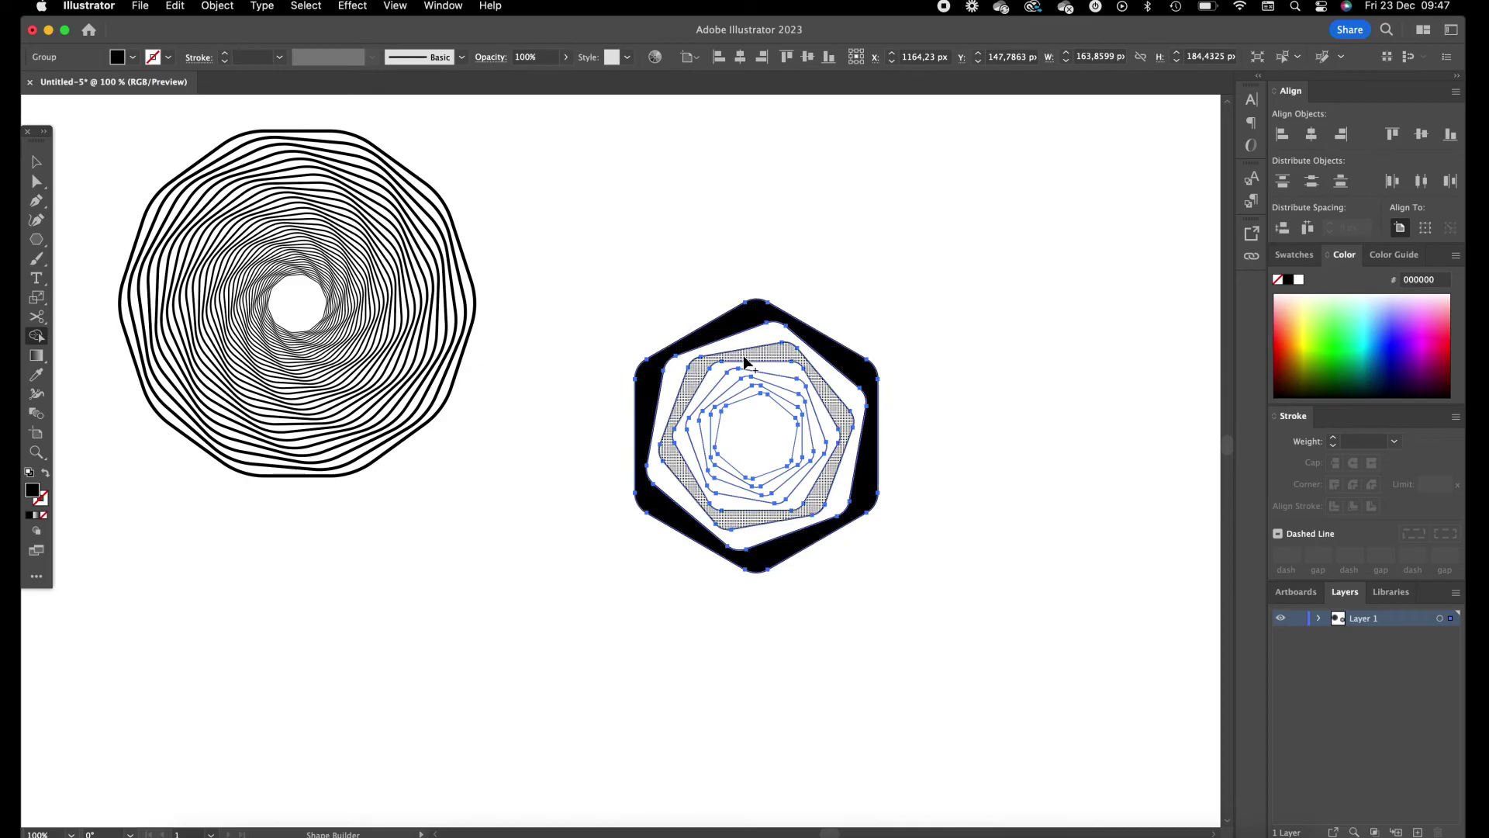
left_click(752, 352)
left_click(782, 390)
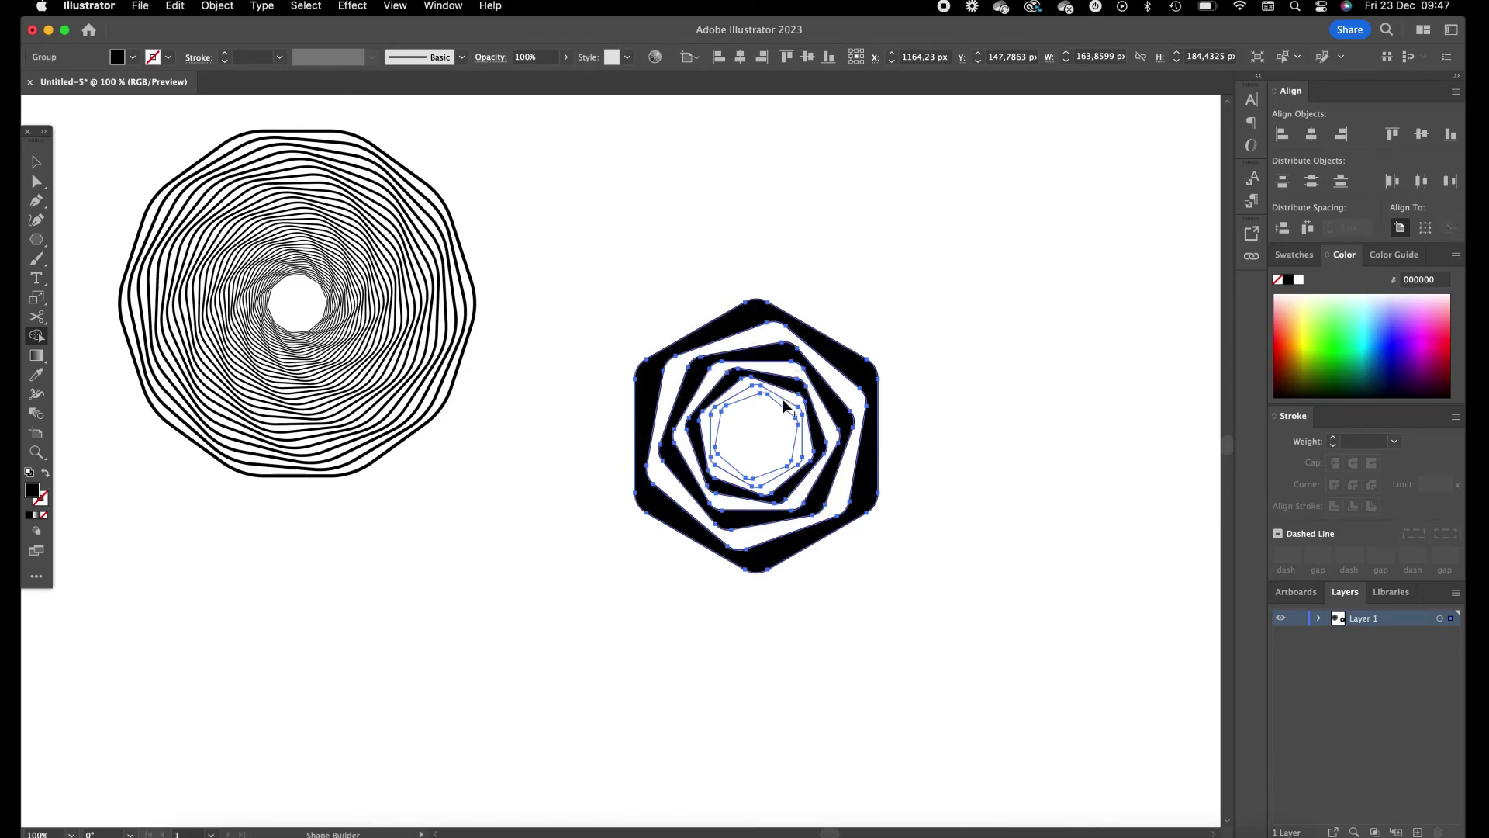
left_click(796, 405)
left_click(798, 408)
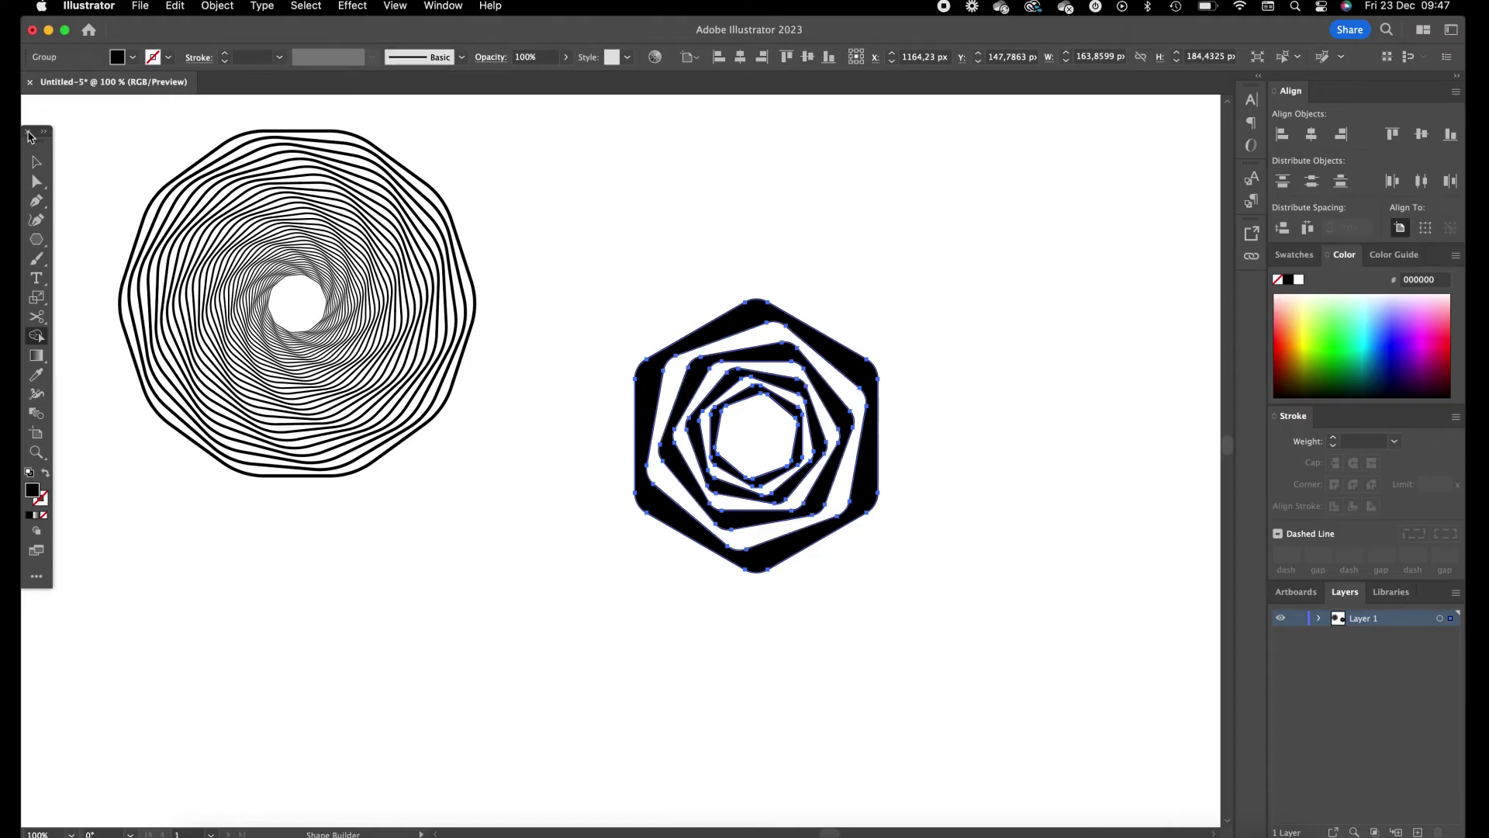
Step: Move the hexagon artwork up and left and enlarge it slightly
left_click(36, 161)
left_click(1018, 259)
scroll(997, 261, "up", 1)
left_click_drag(961, 283, 661, 602)
left_click_drag(761, 570, 704, 470)
left_click(1087, 481)
left_click_drag(983, 268, 947, 272)
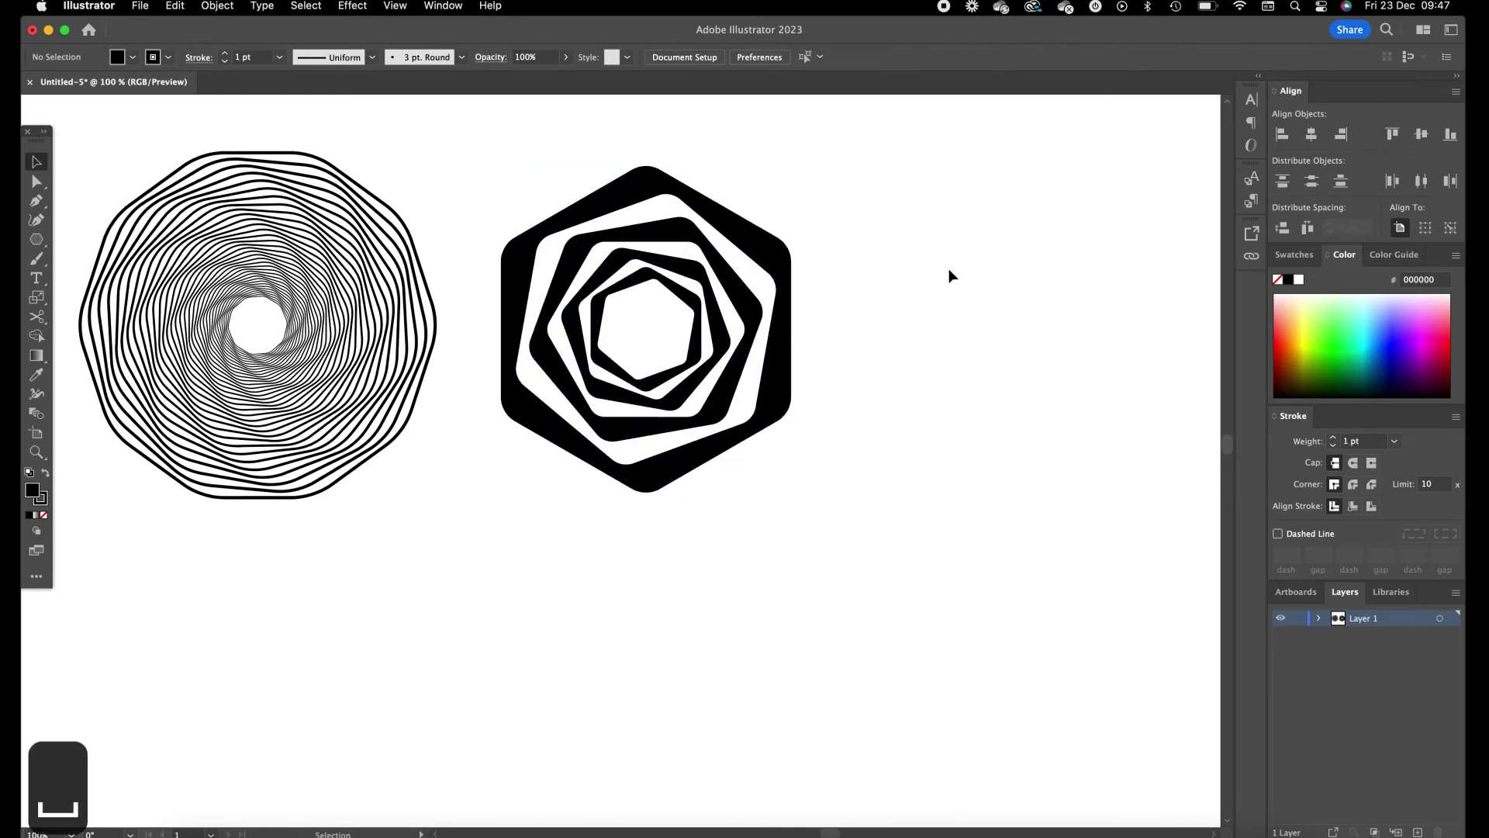
left_click(631, 216)
left_click_drag(648, 166, 647, 149)
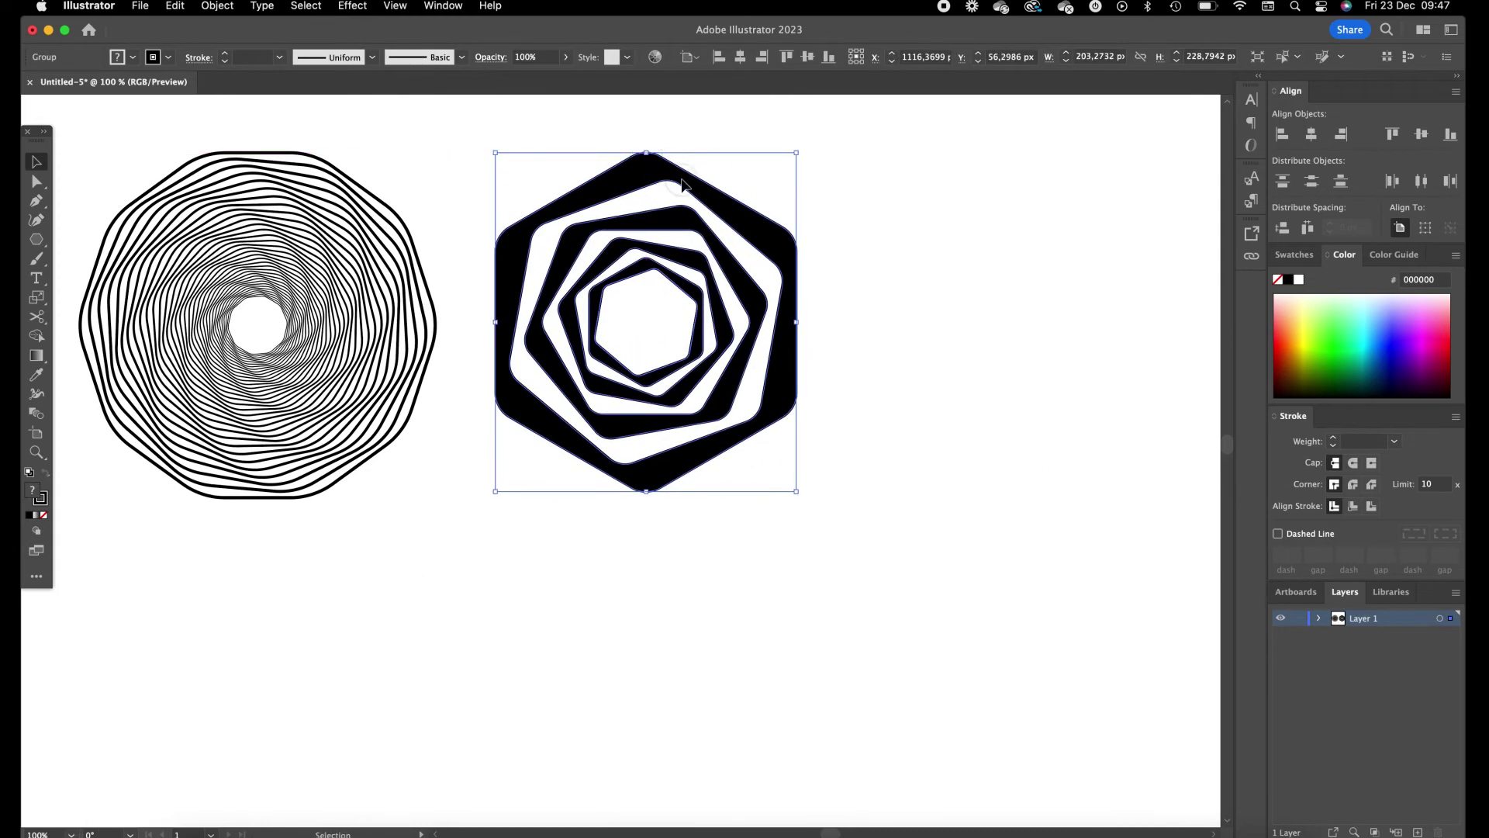
left_click(956, 190)
Step: Scale both spirals down together, then show the wavy ring reference image again
left_click_drag(905, 163, 72, 643)
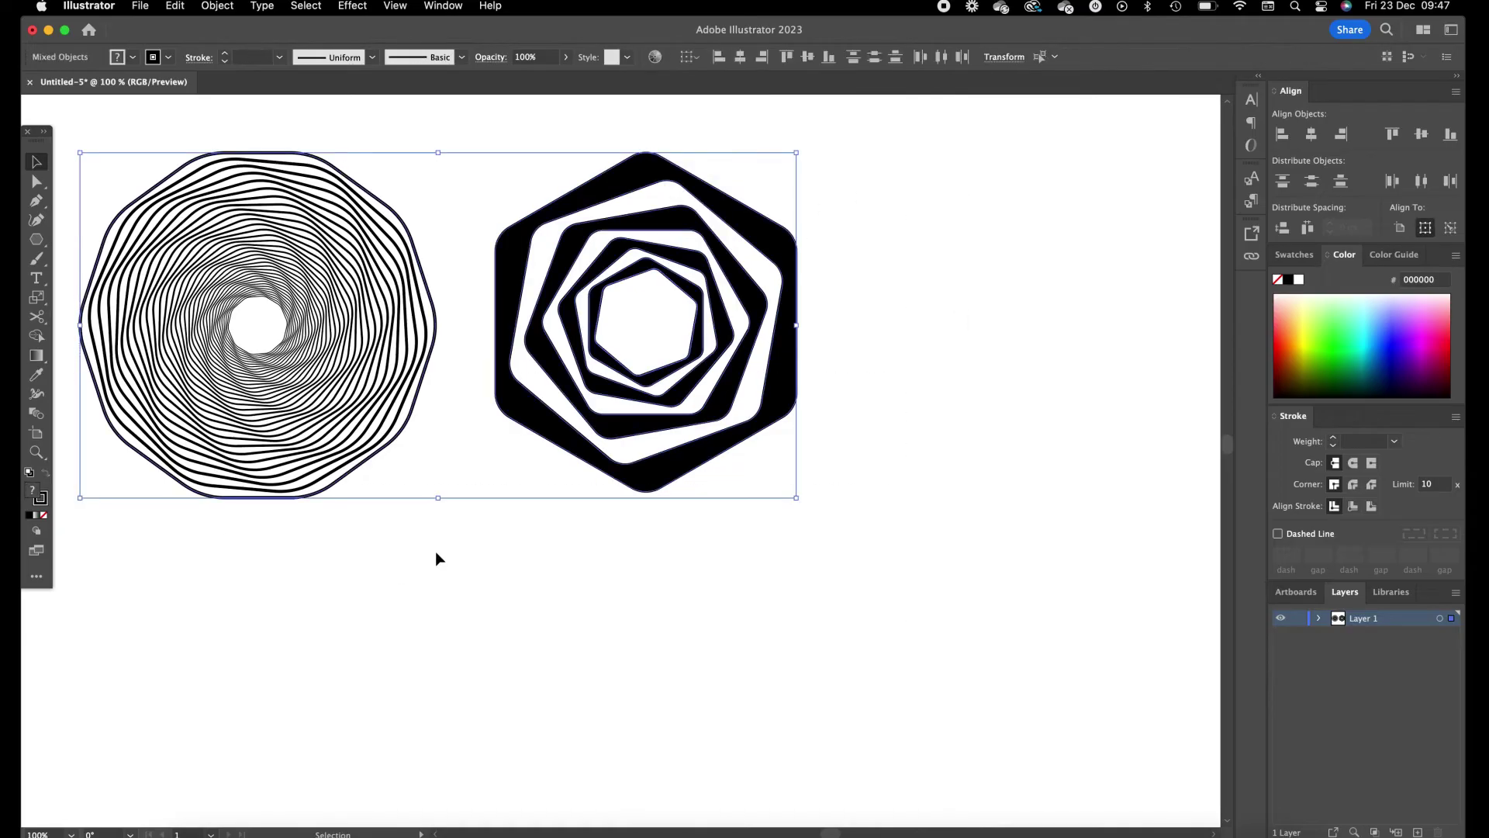
left_click_drag(439, 499, 432, 403)
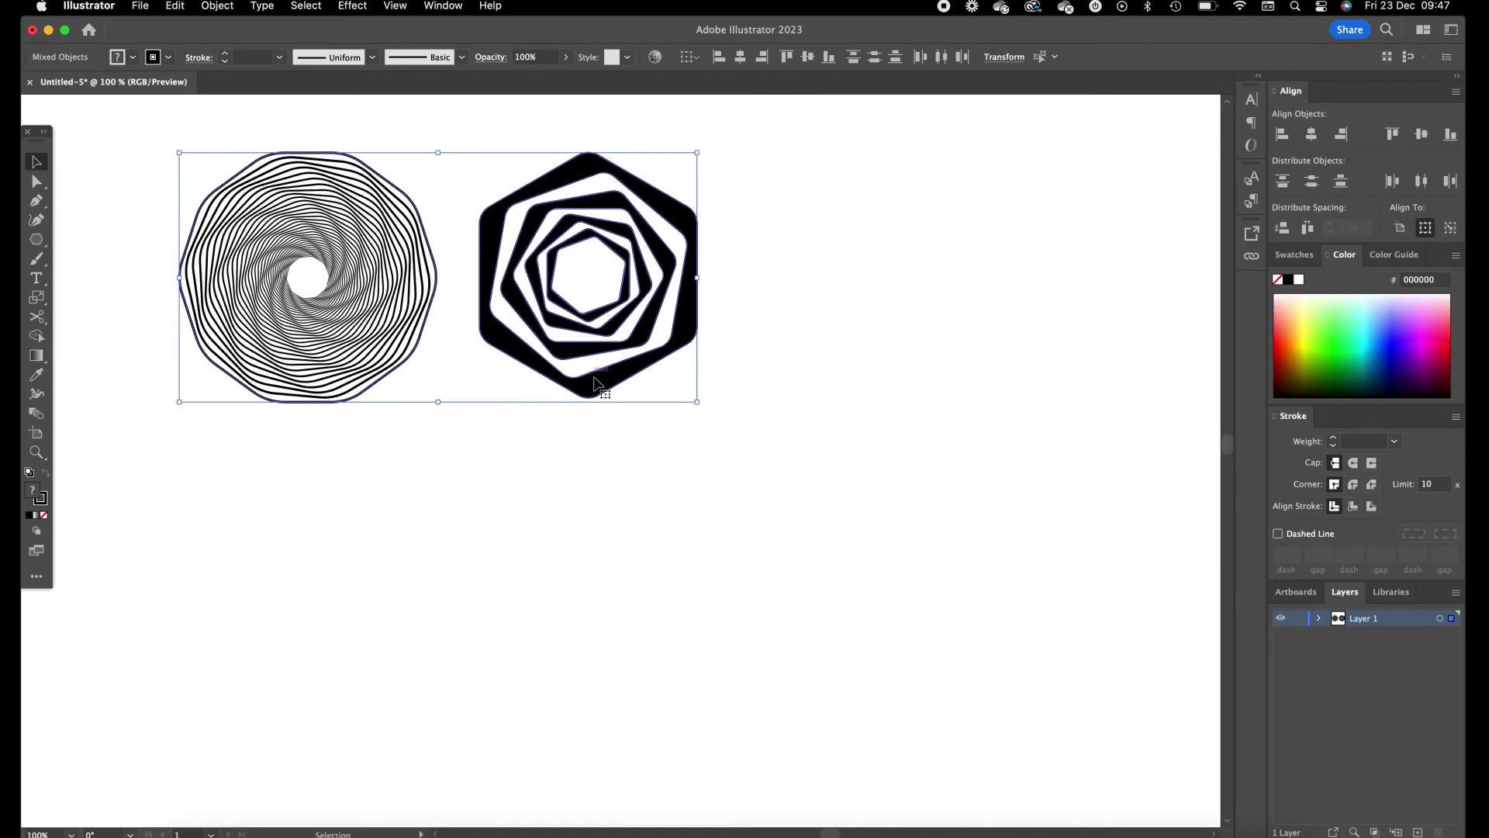
left_click_drag(603, 388, 583, 403)
left_click(853, 457)
key("super+Tab")
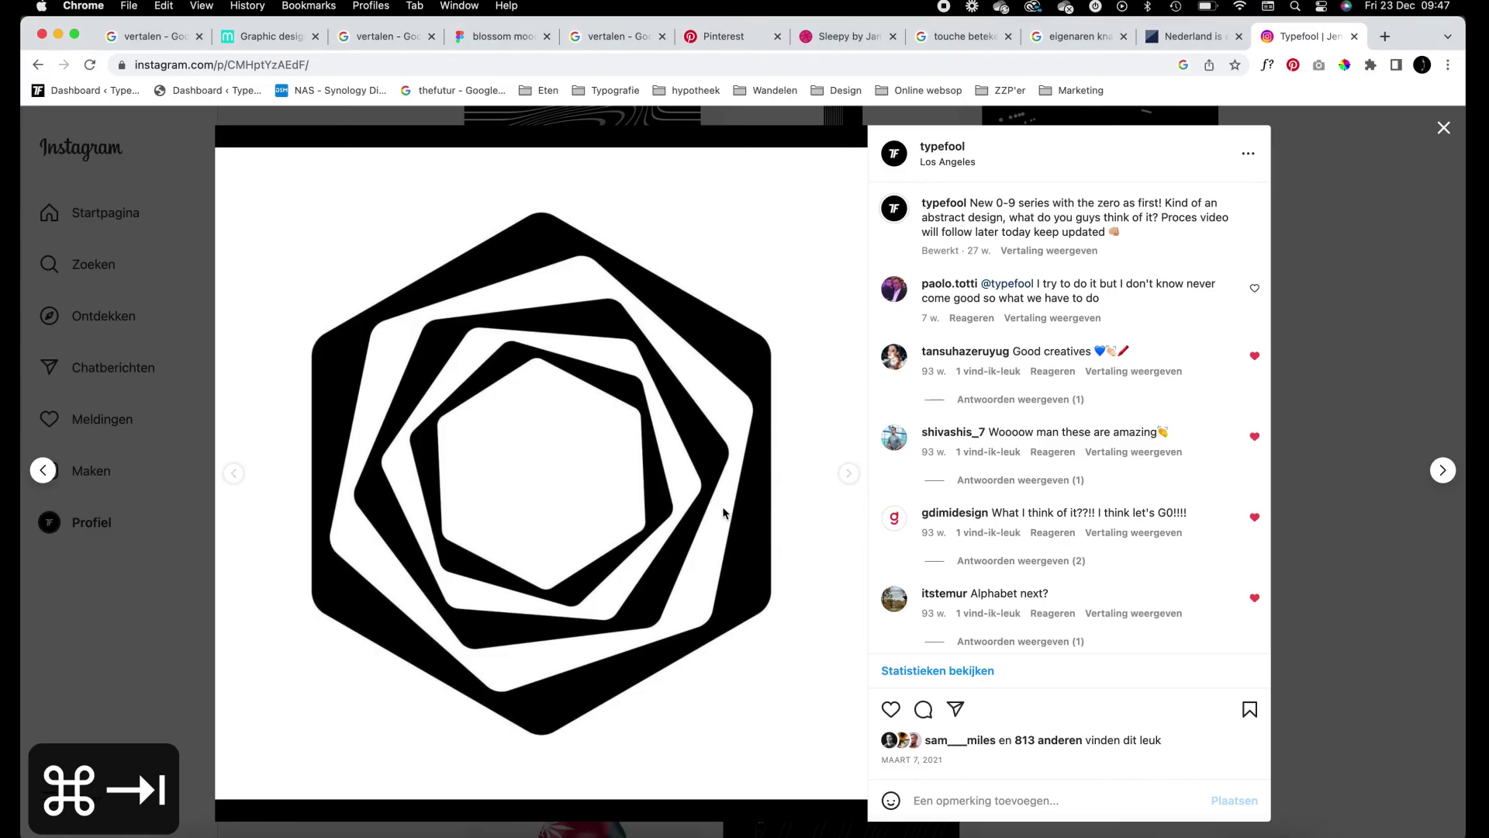
left_click(848, 473)
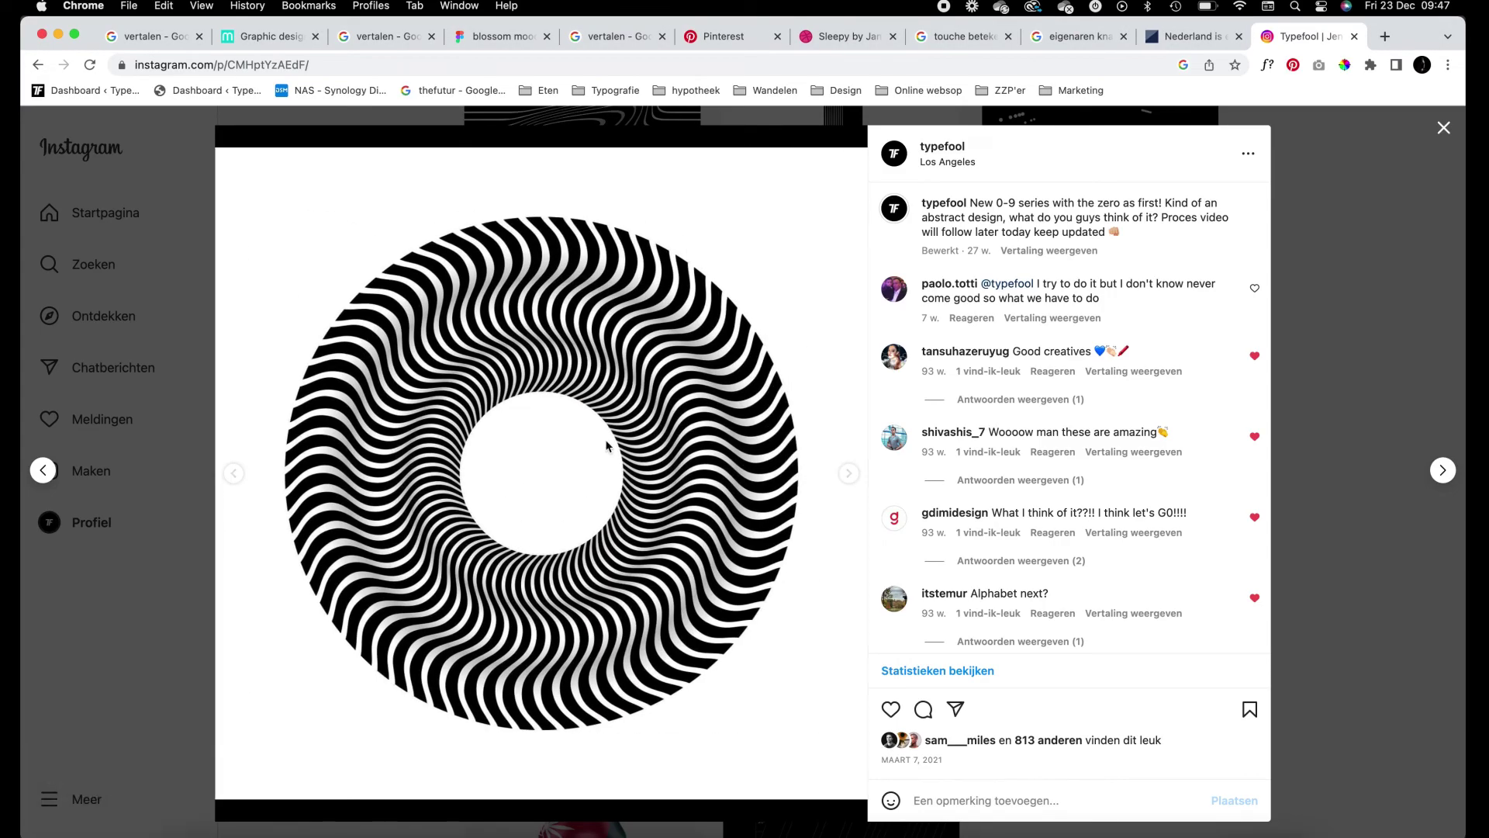
Step: Draw a vertical line right of the black-banded hexagon tunnel with the Line Segment tool
key("super+Tab")
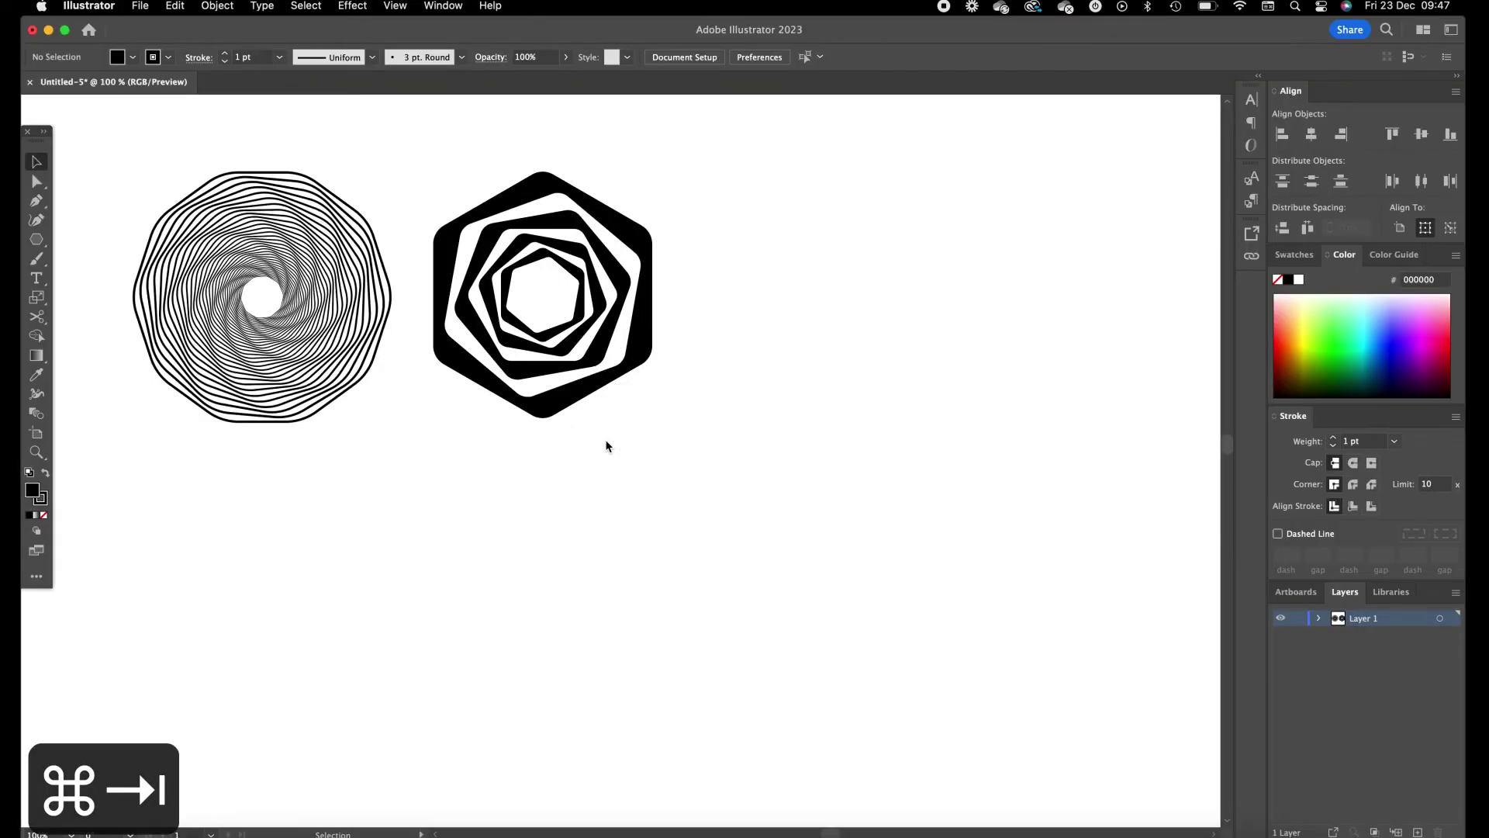
key("space")
left_click_drag(815, 426, 795, 443)
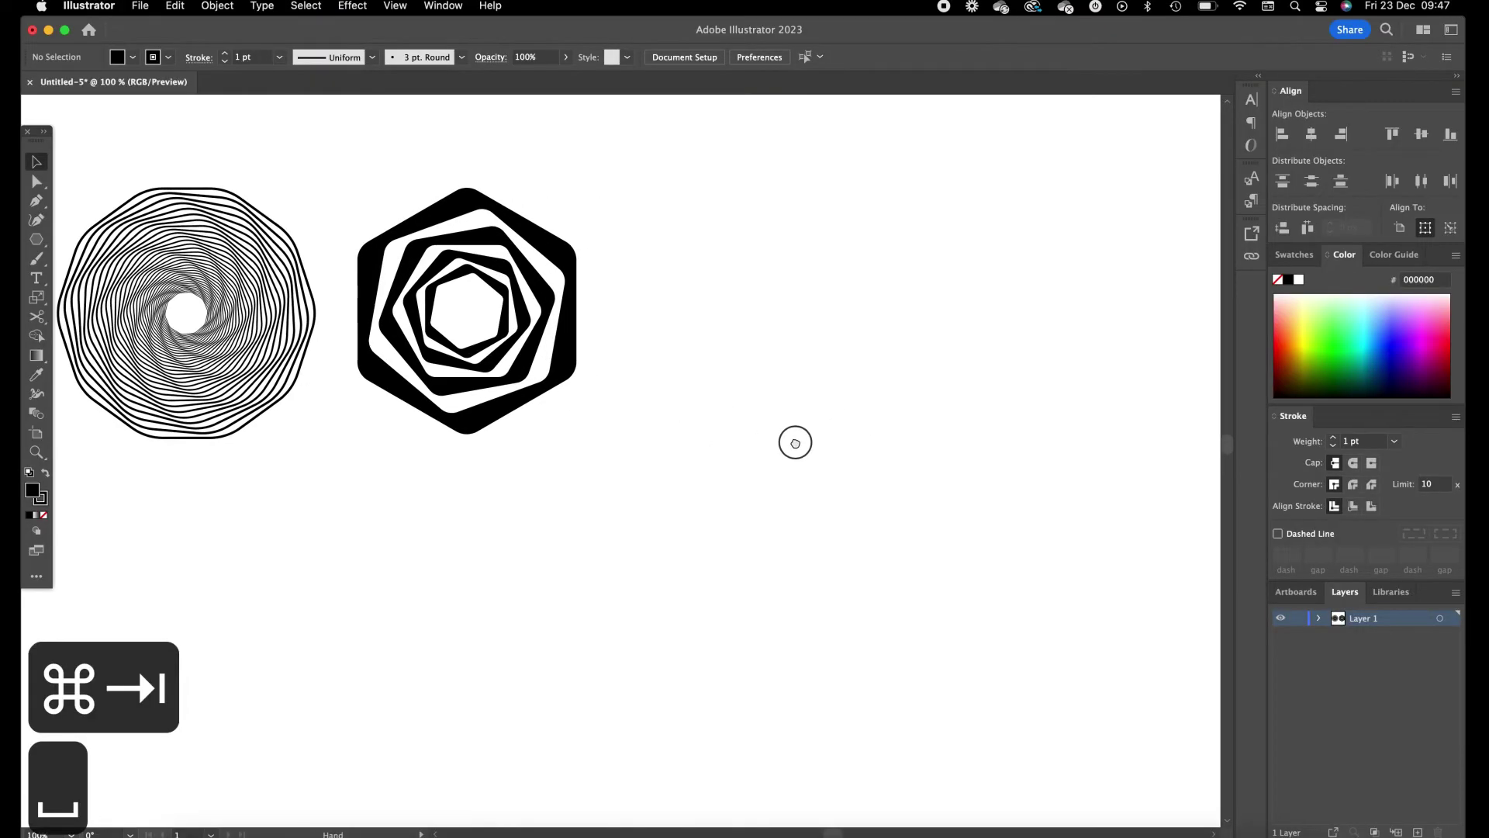
left_click(40, 248)
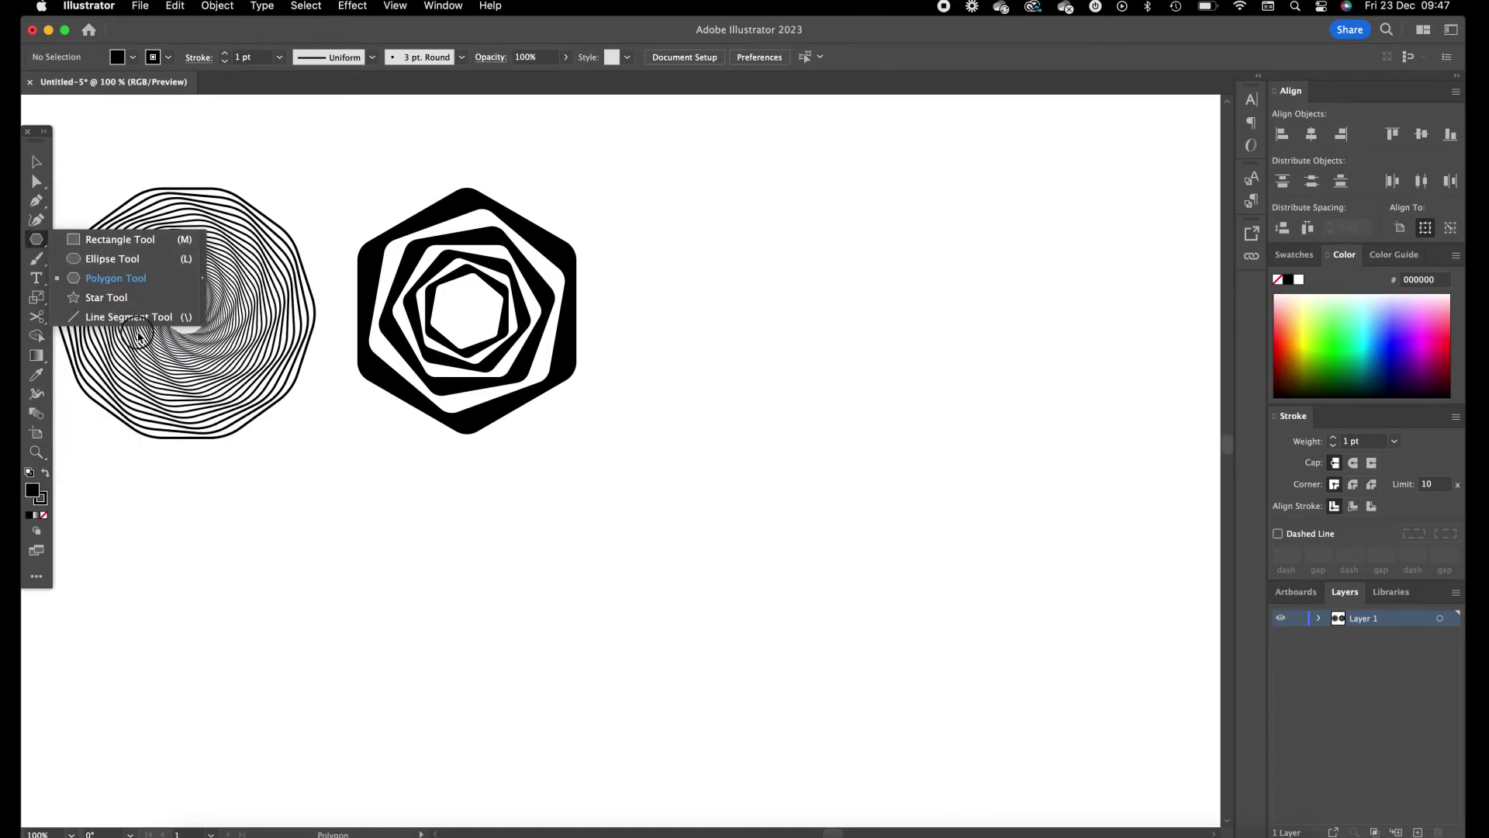
left_click(139, 324)
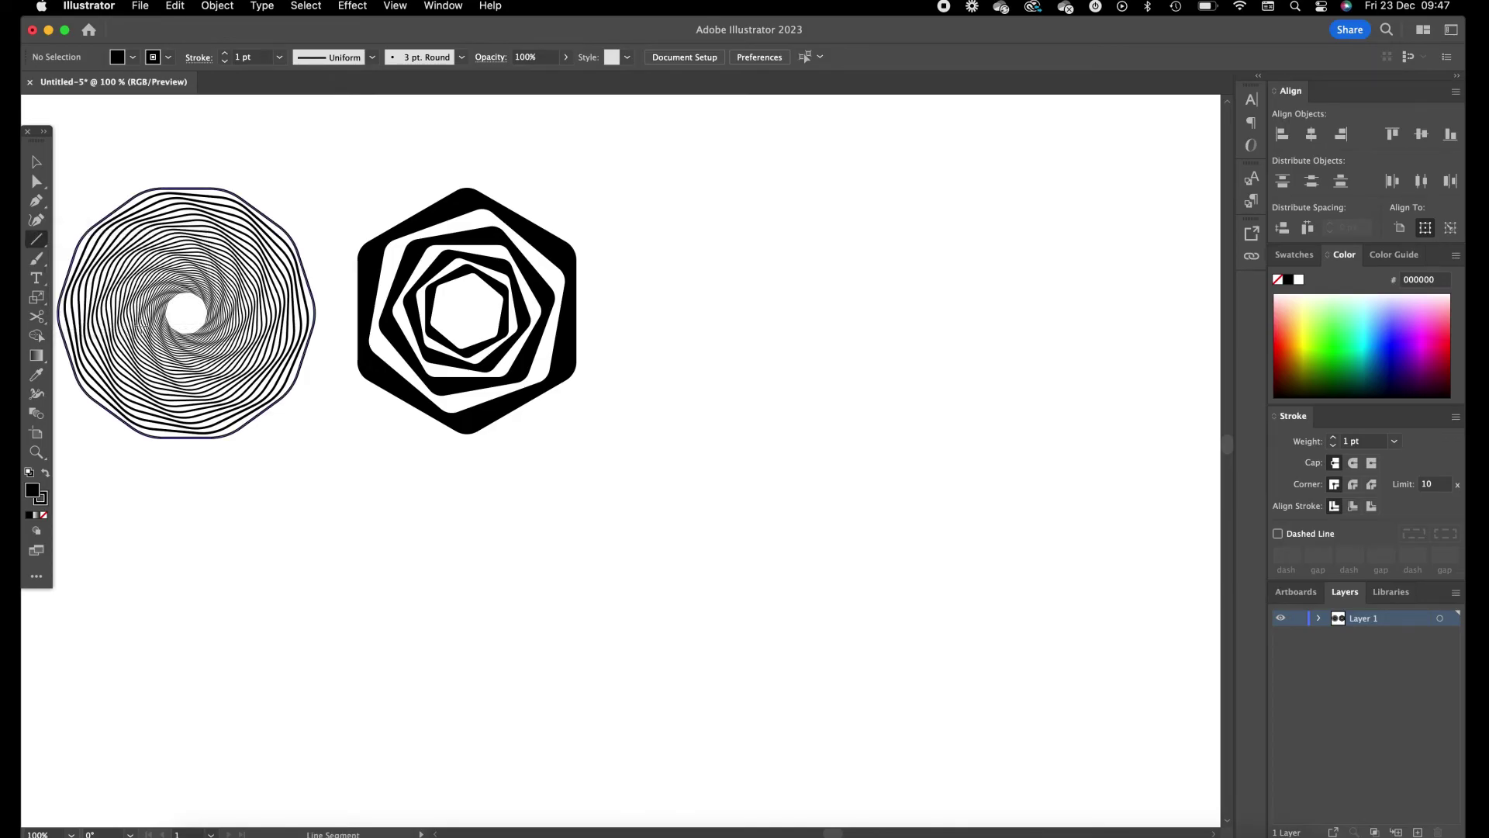
left_click_drag(779, 304, 779, 484)
left_click_drag(856, 272, 621, 300)
key("v")
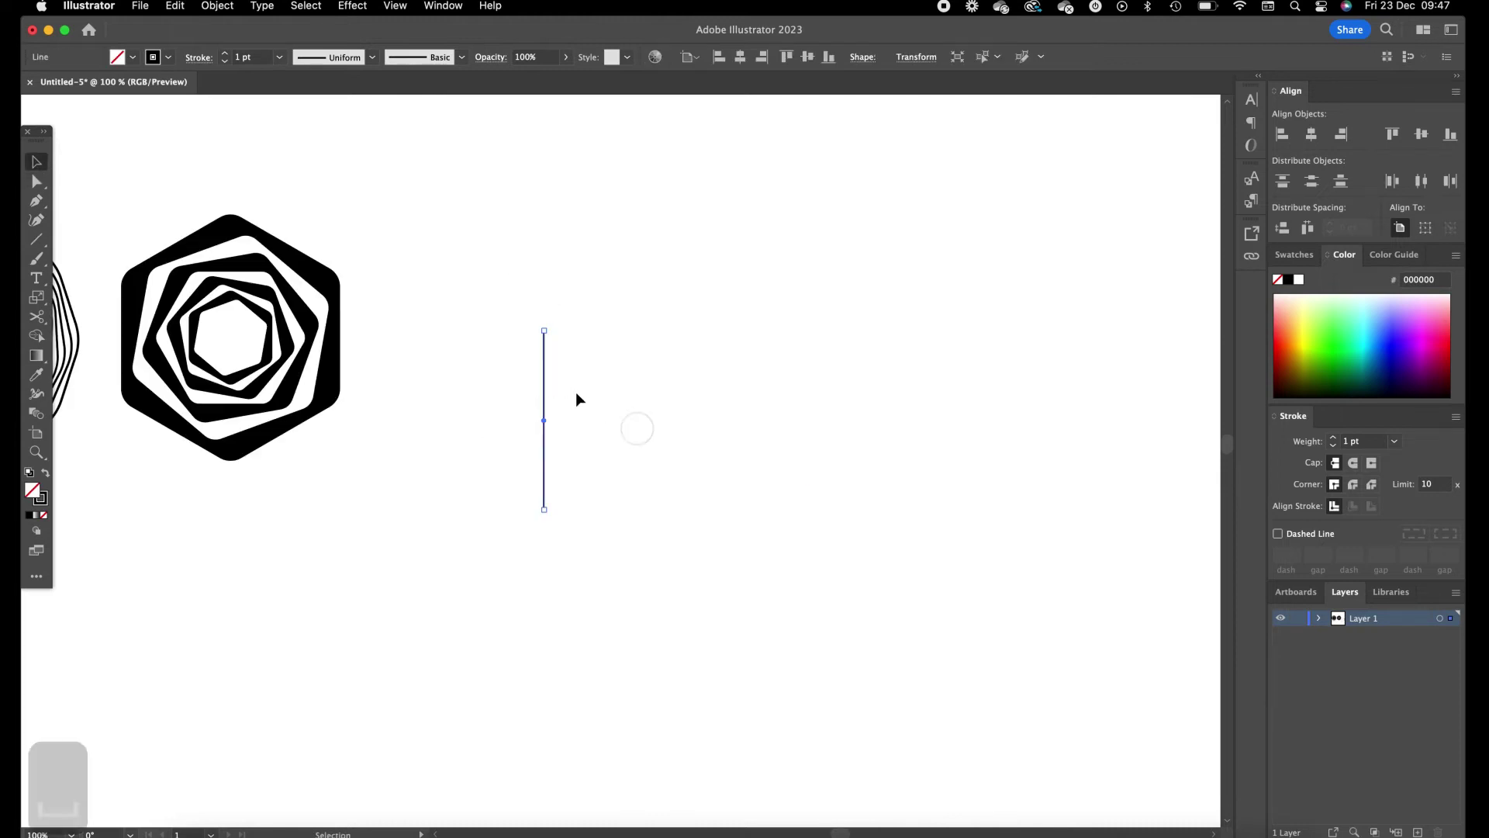
Step: Apply a smooth Zig Zag to the vertical line with 5 px size and 4 ridges
left_click(359, 7)
mouse_move(473, 169)
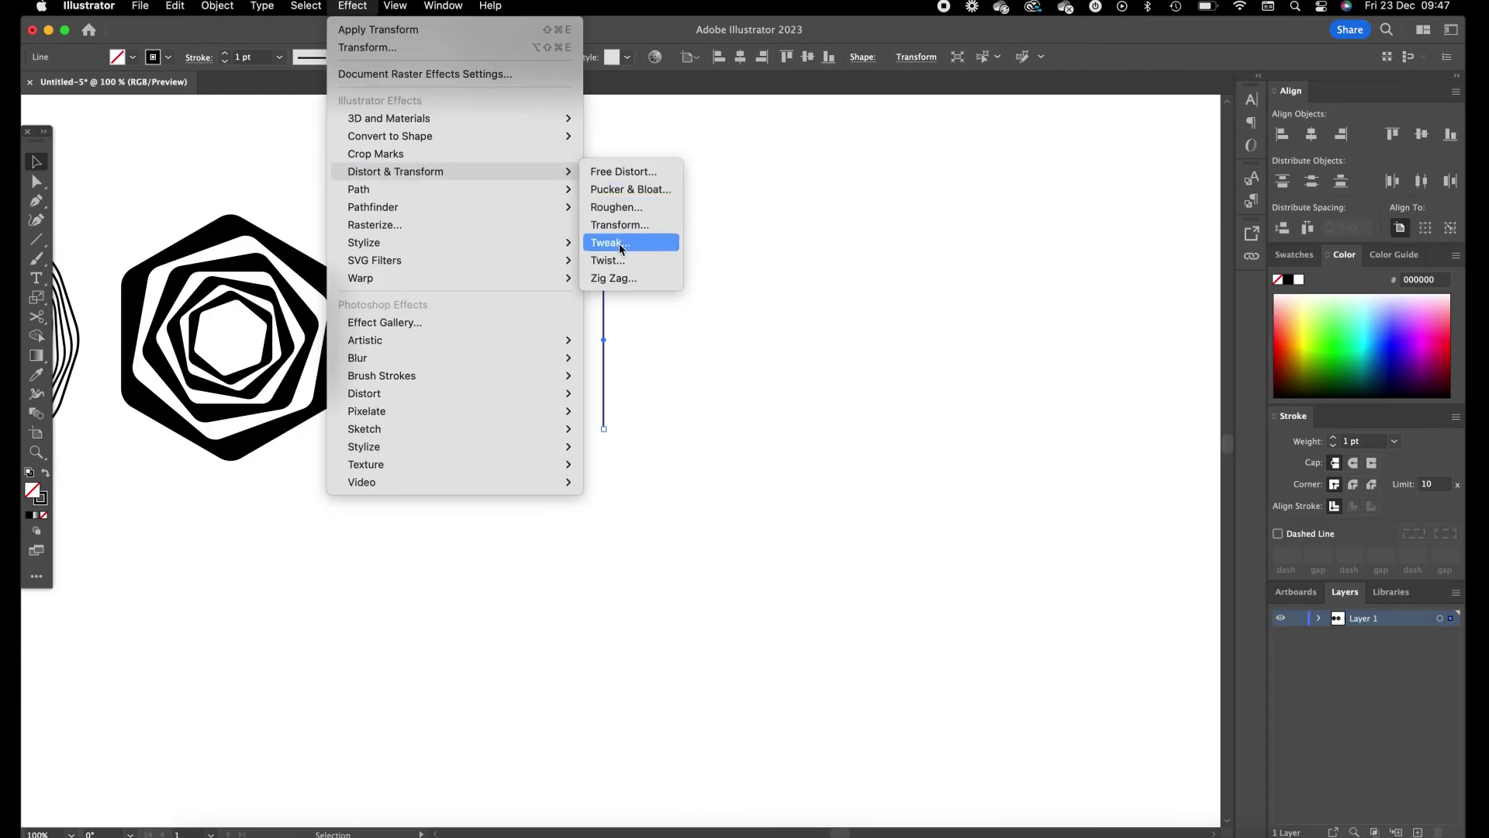
left_click(621, 278)
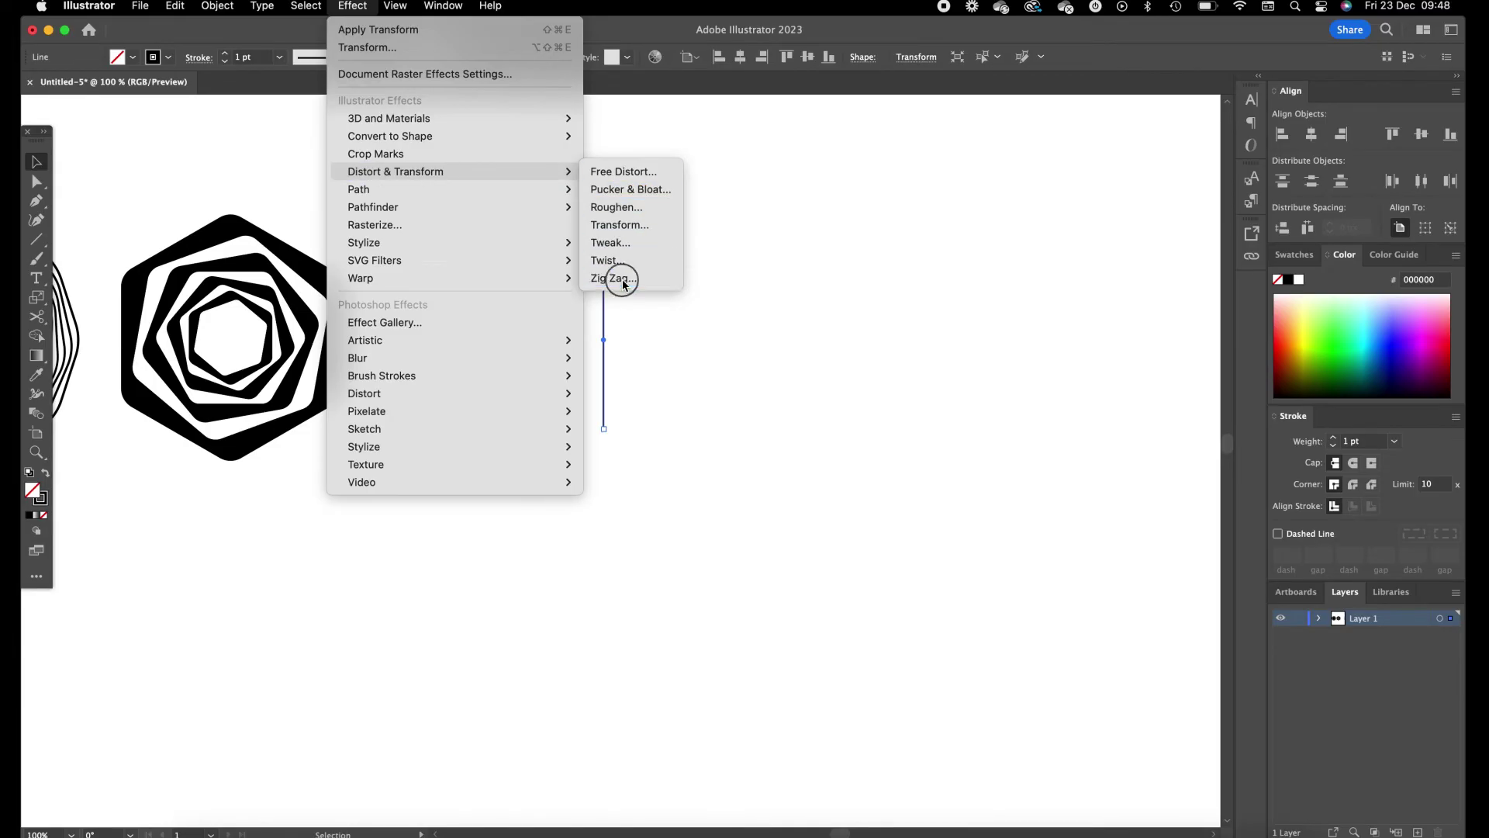
left_click_drag(827, 310, 1041, 211)
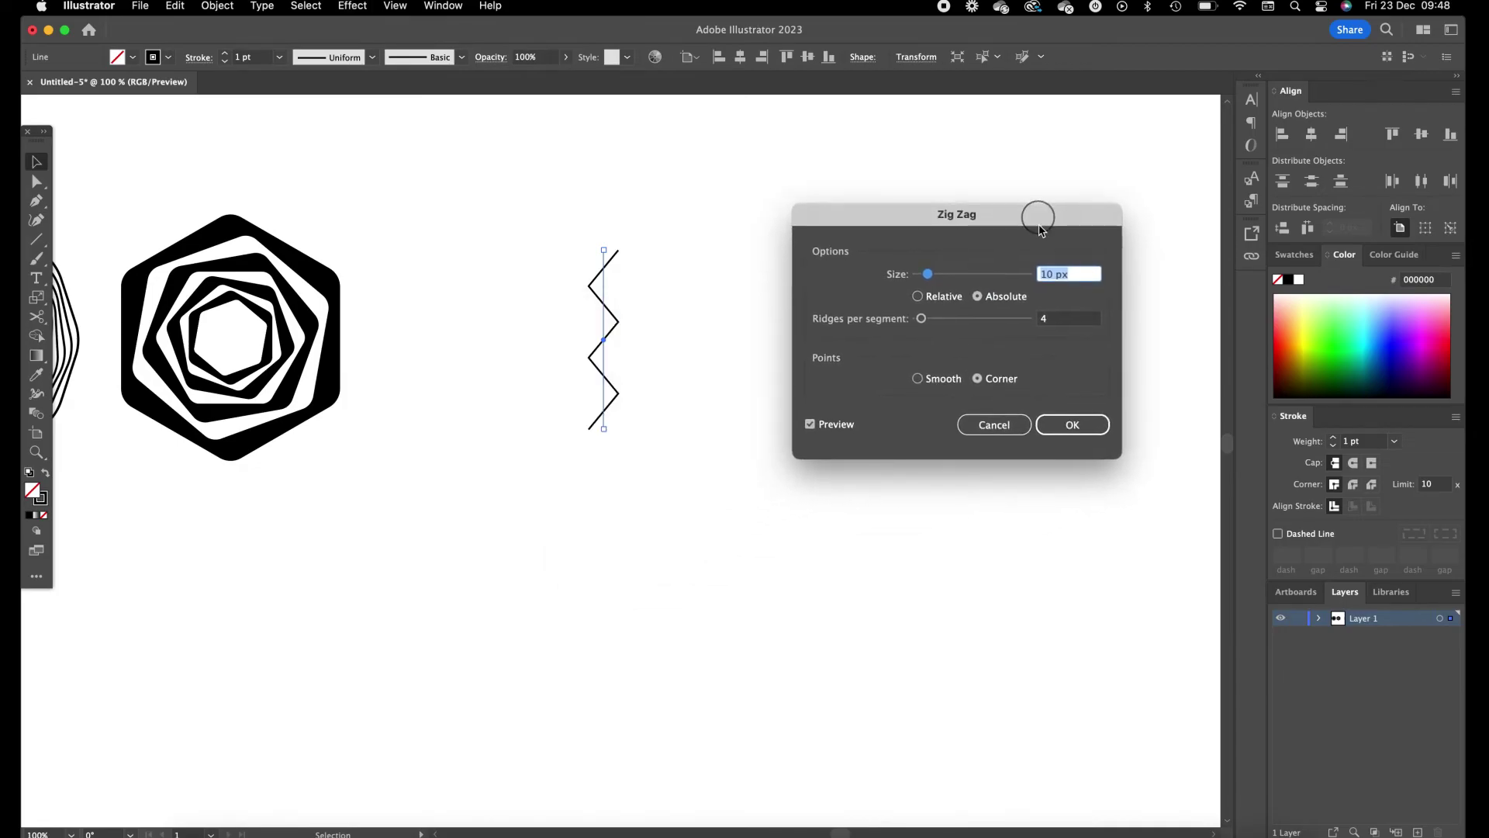
left_click(931, 383)
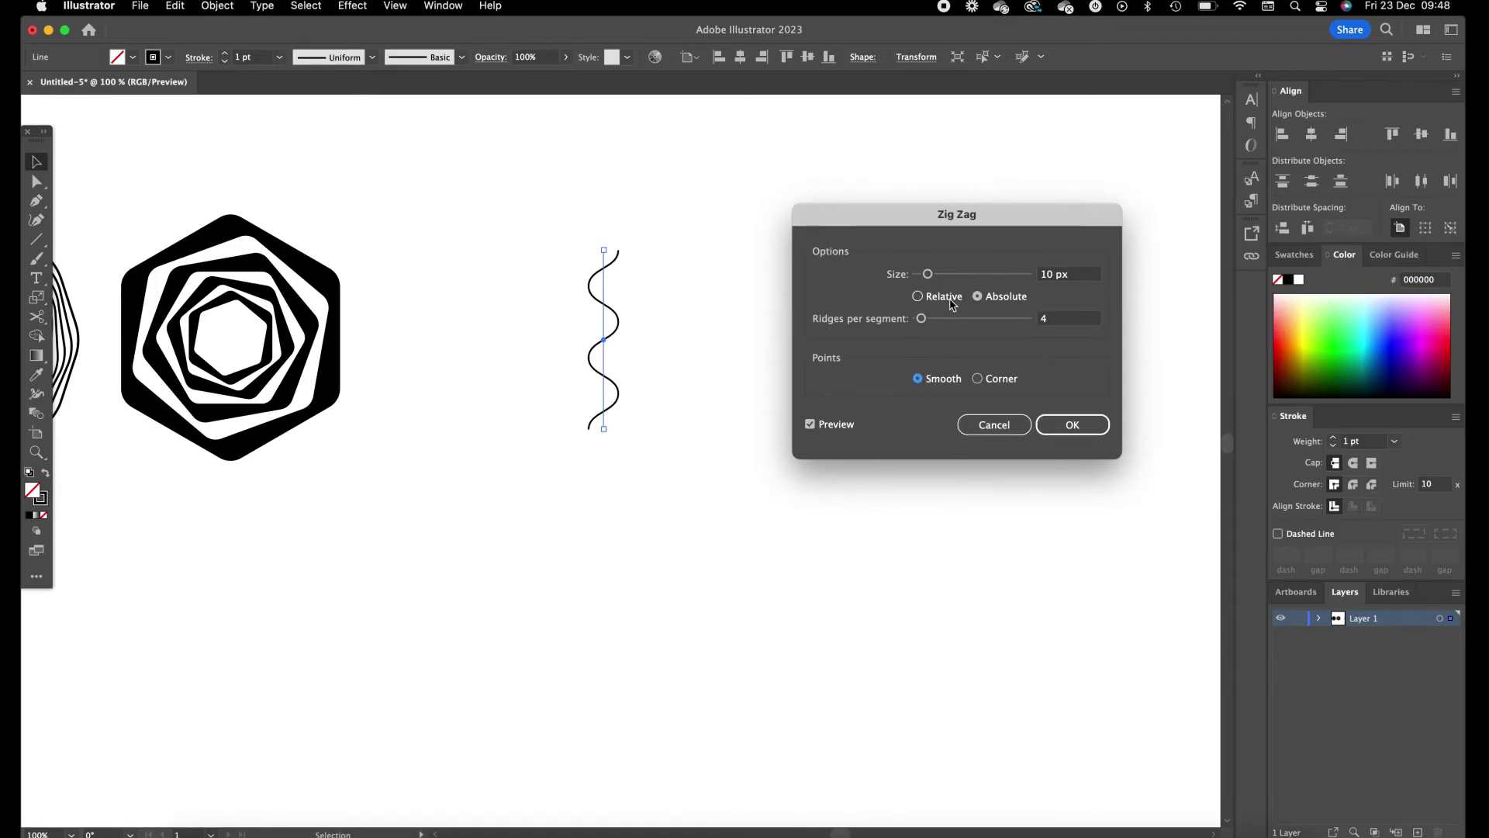
left_click(1056, 276)
key("Down")
key("Down")
key("Down")
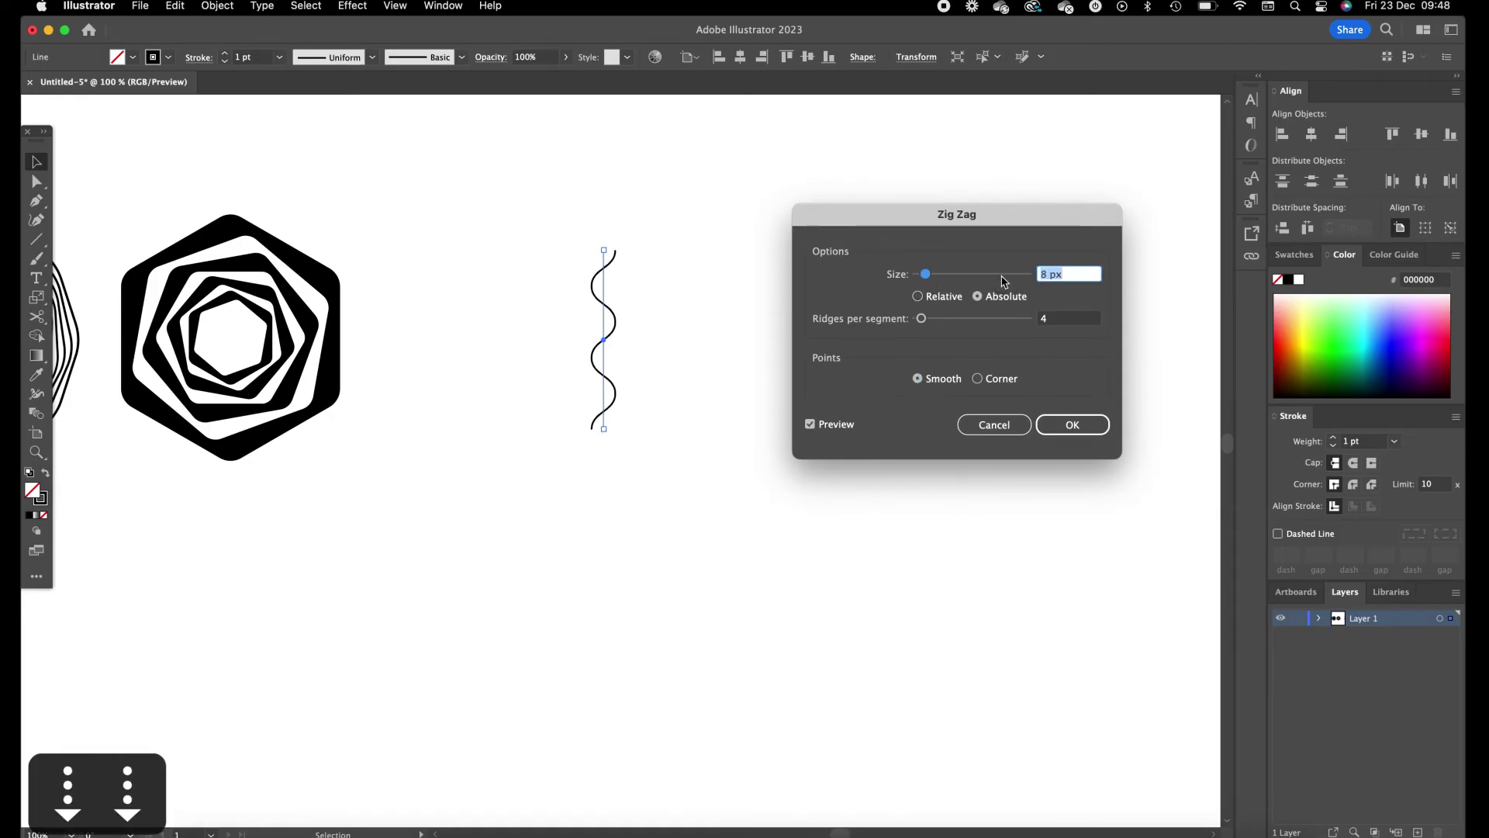
key("Up")
key("Down")
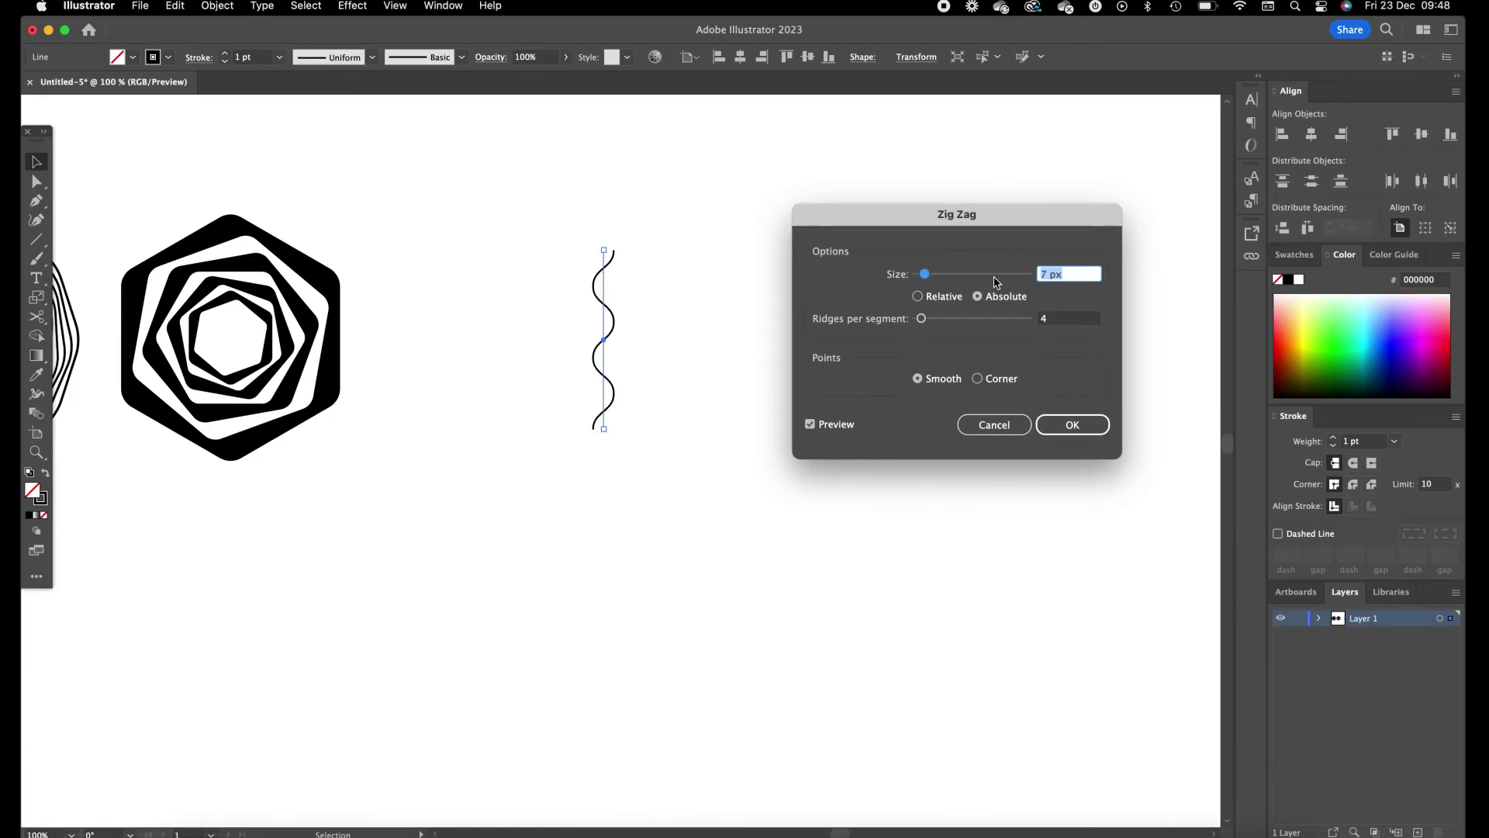
key("Down")
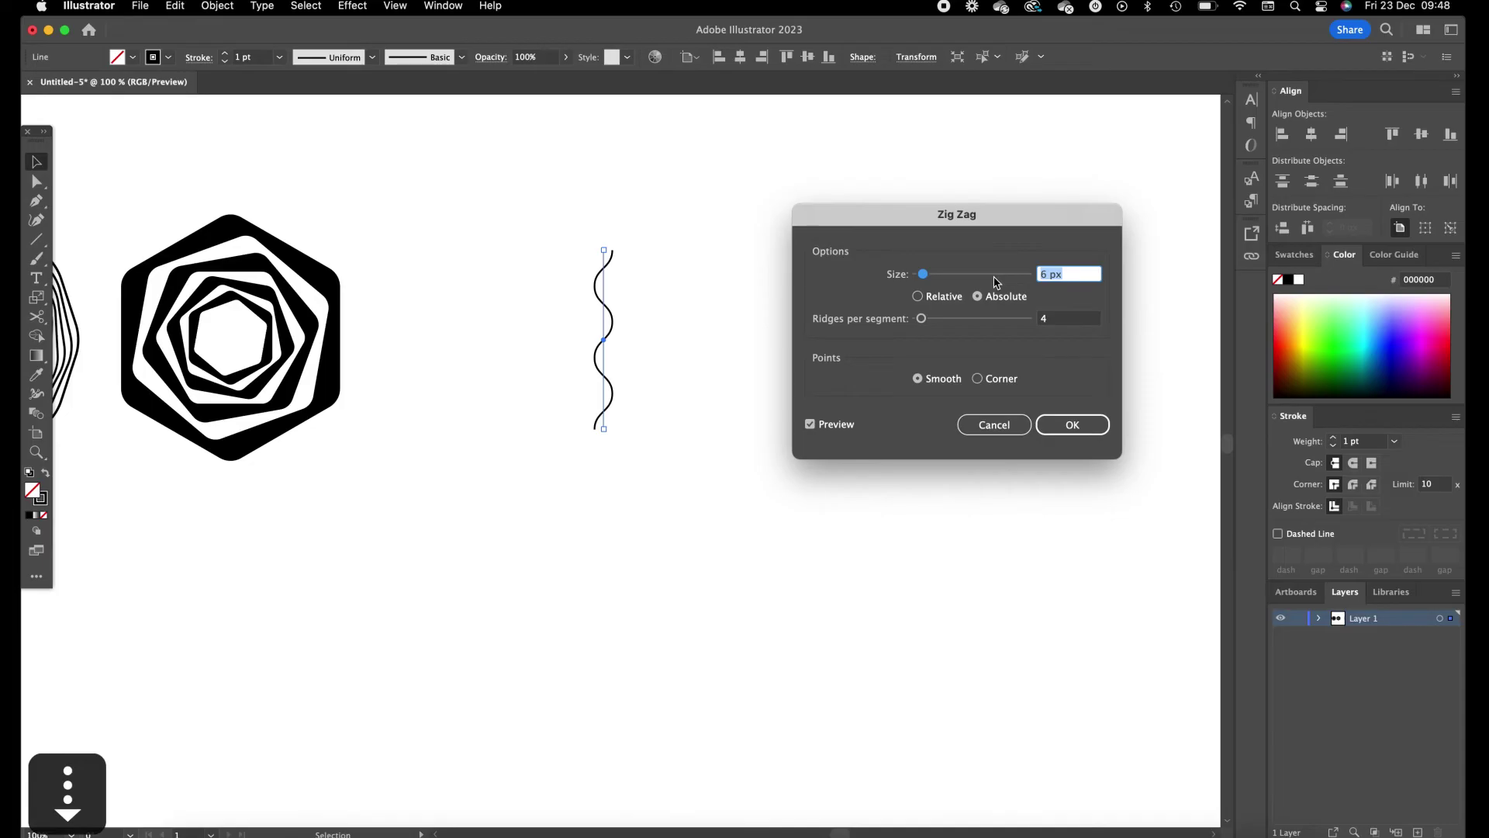
key("Down")
left_click(1072, 425)
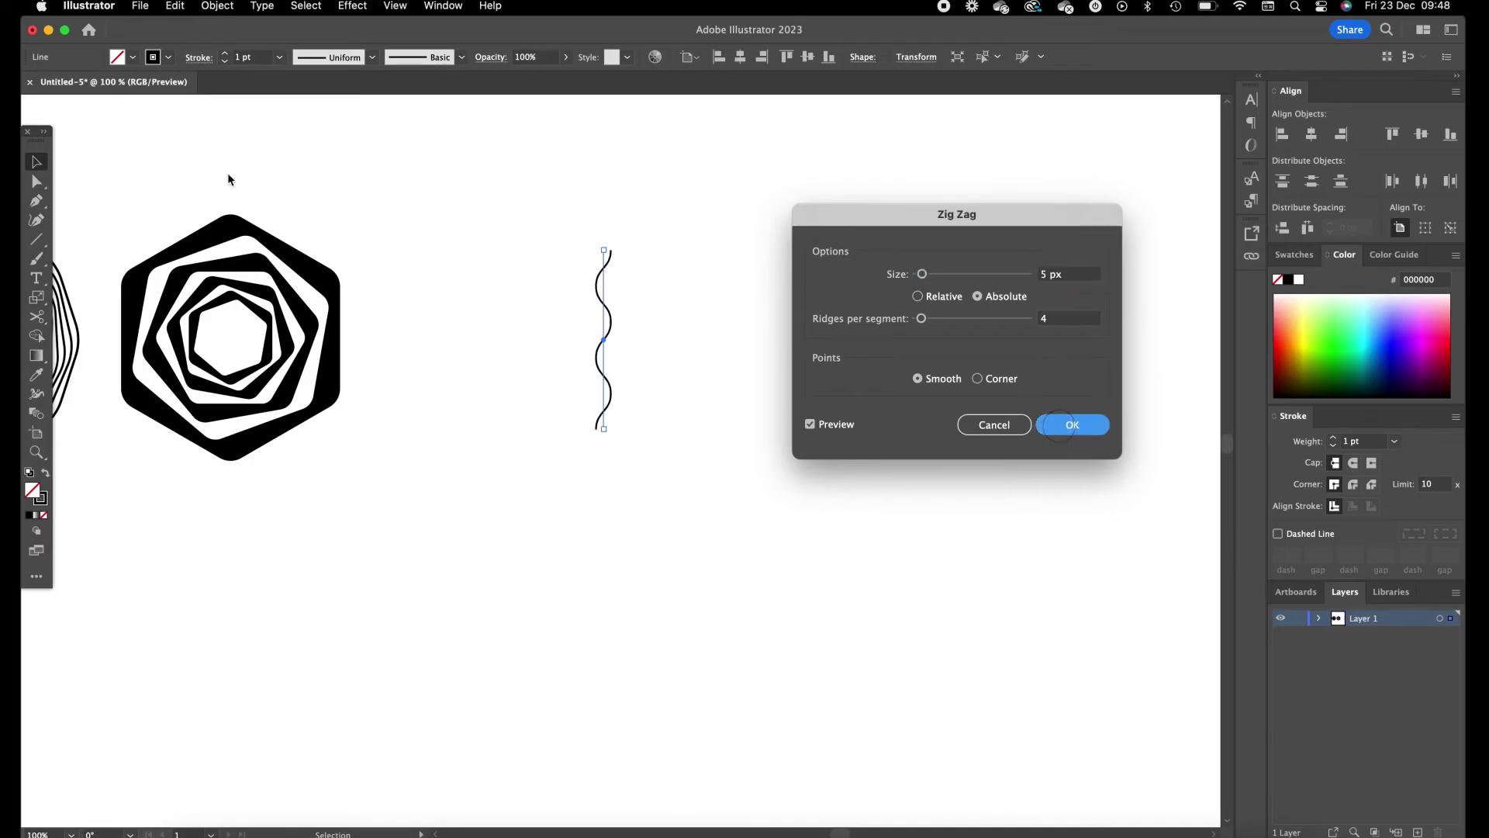
Step: Raise the wave's stroke weight and widen its top end with a width point, then reselect it
left_click(224, 53)
left_click(224, 54)
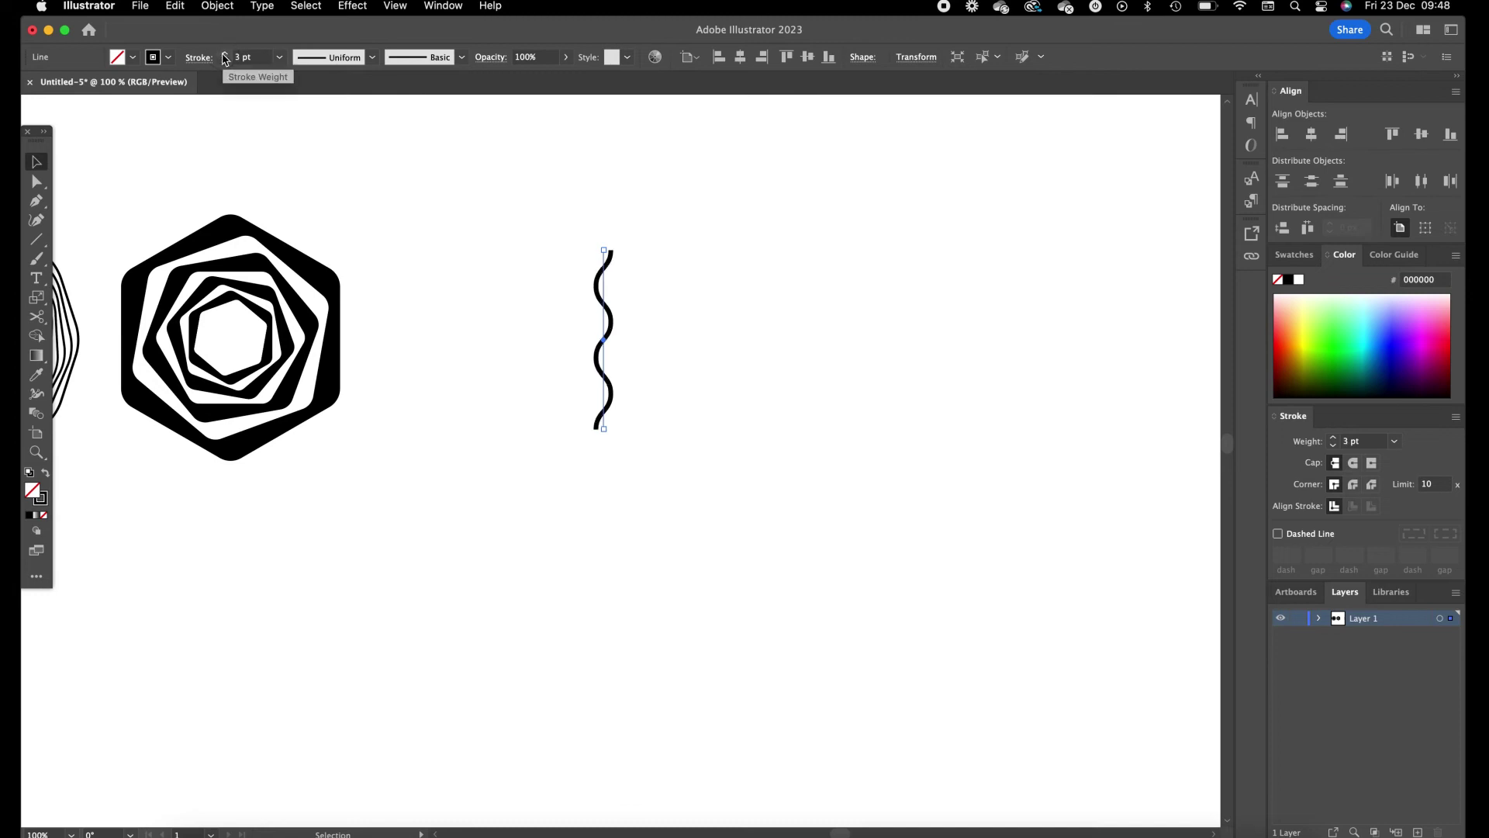
left_click(224, 53)
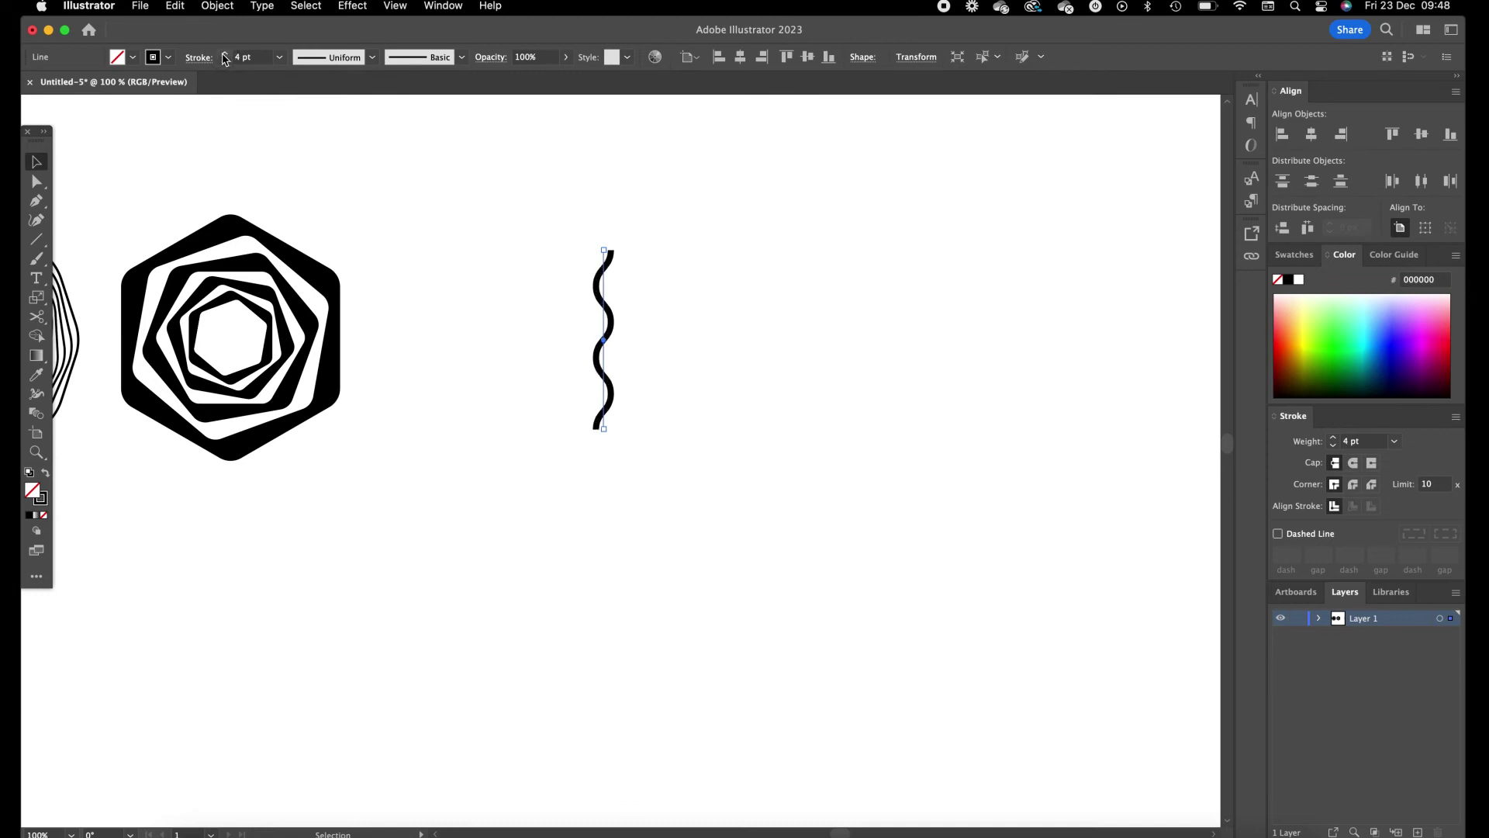
left_click(36, 393)
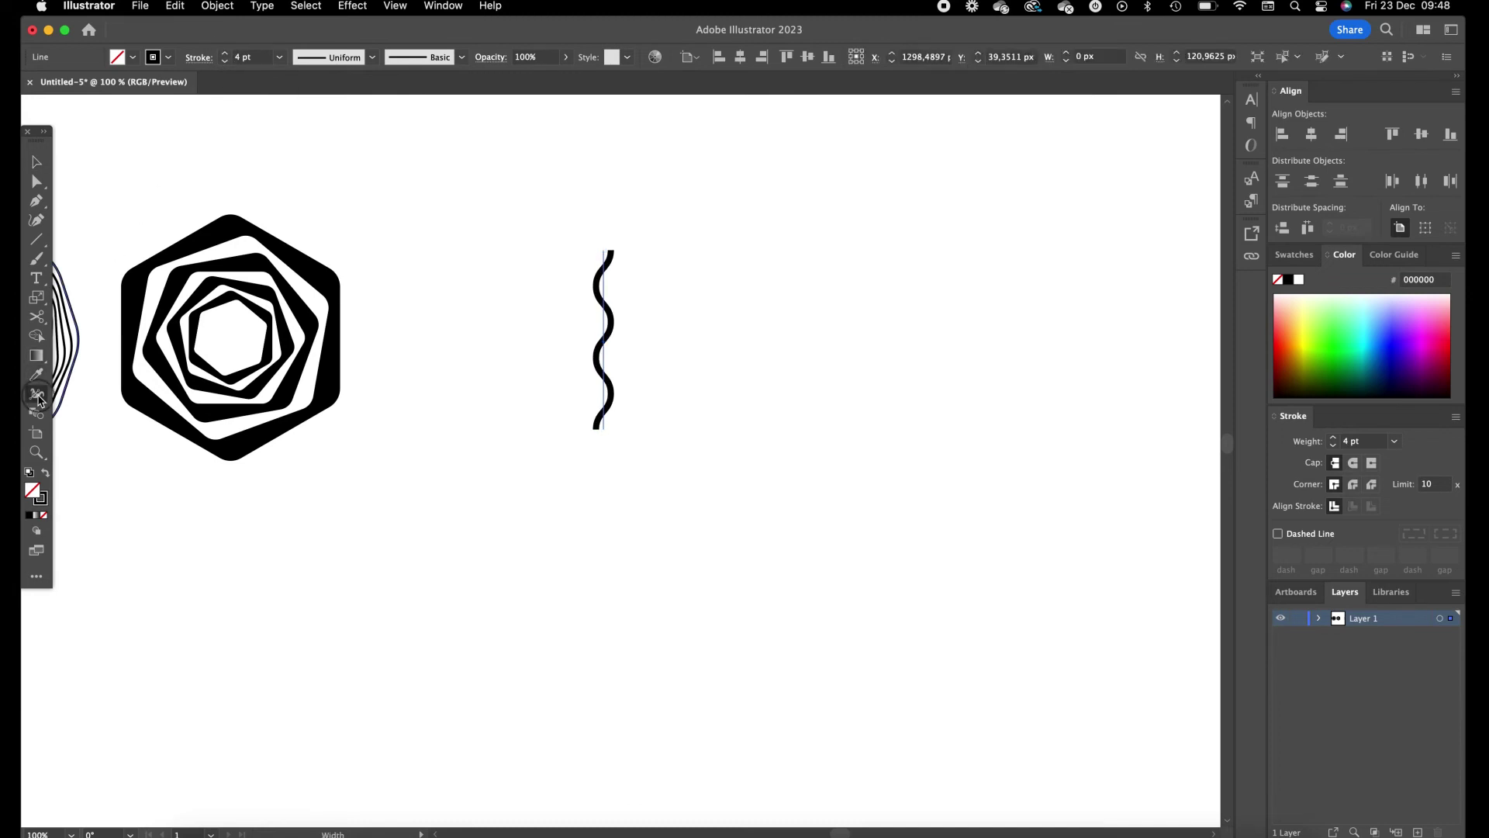
left_click_drag(609, 251, 612, 253)
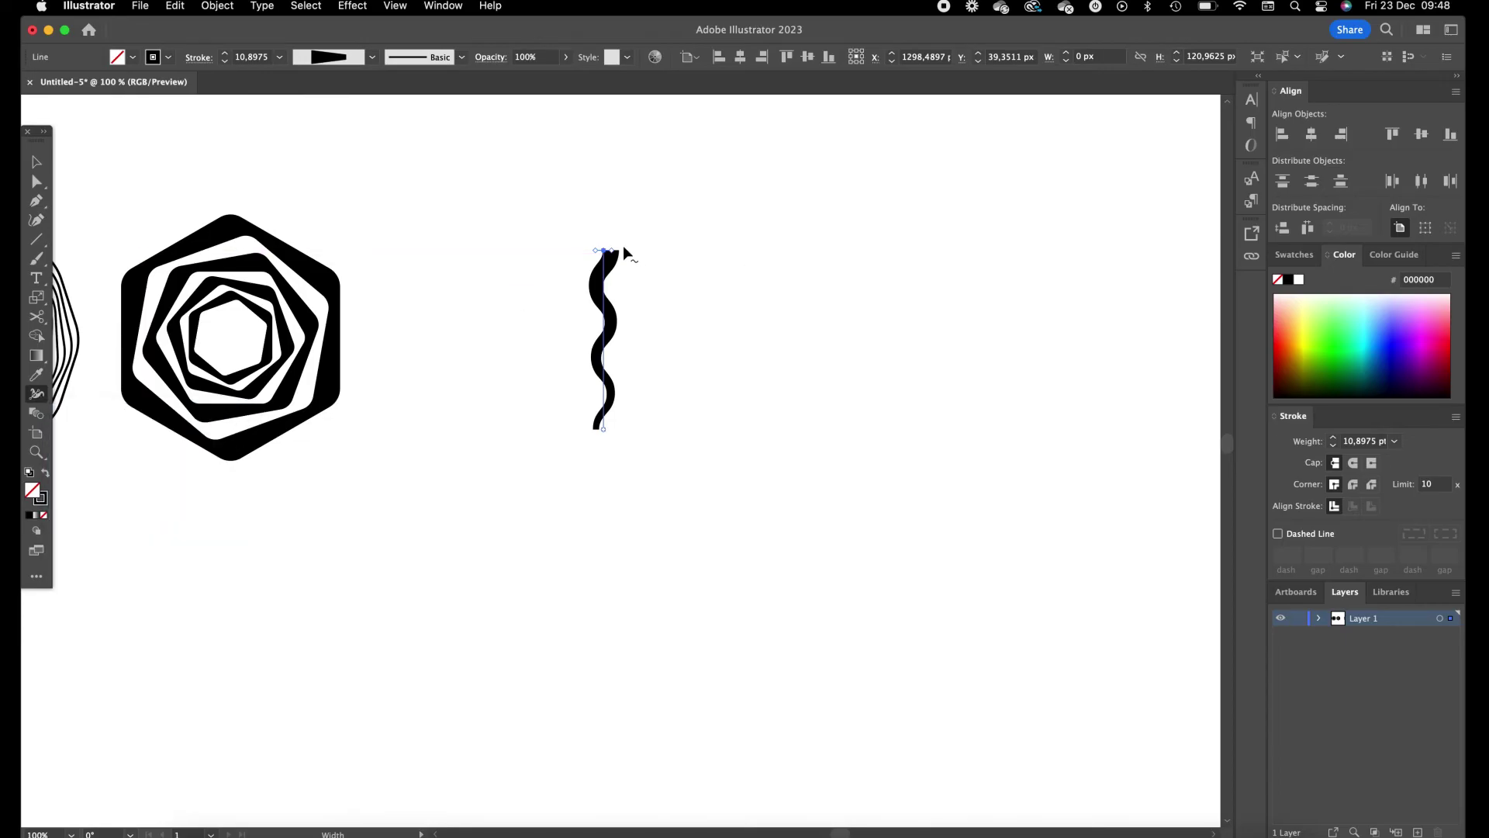
left_click_drag(613, 251, 615, 256)
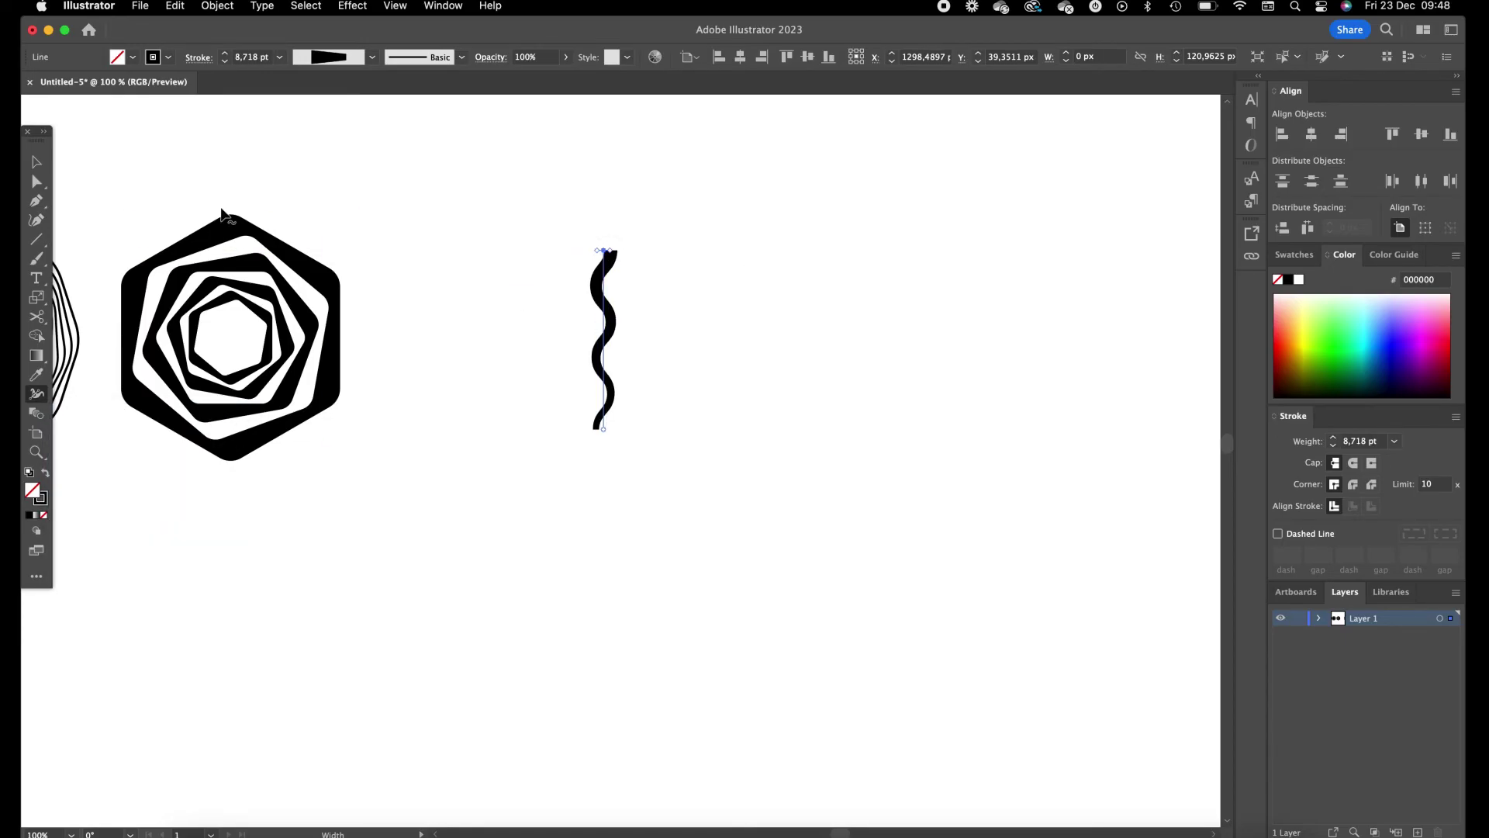
left_click(35, 162)
left_click_drag(501, 211, 706, 476)
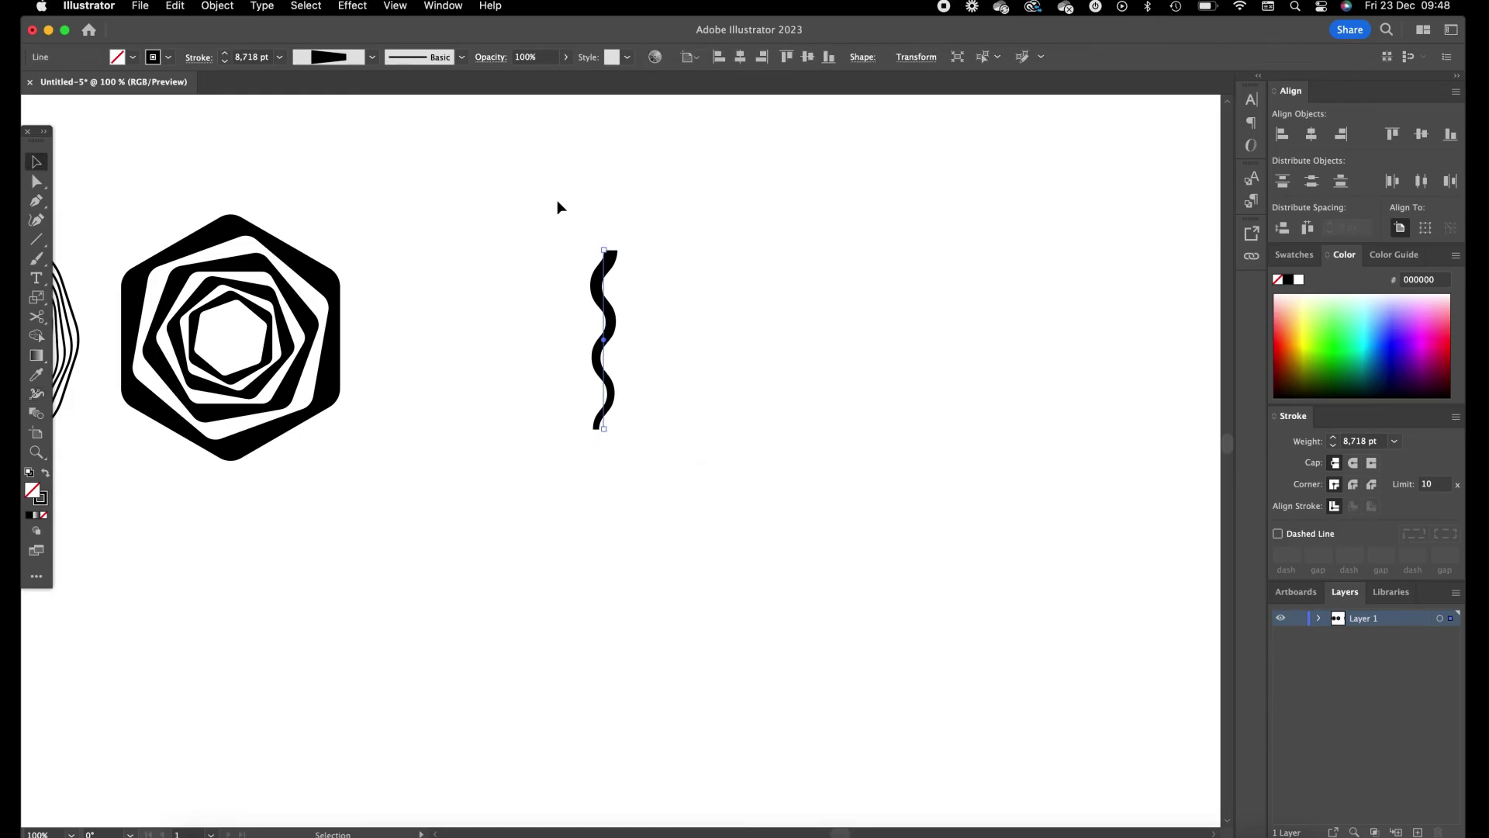
Step: Add a Transform effect to the wavy line with a 10° rotation angle
left_click(341, 5)
mouse_move(464, 169)
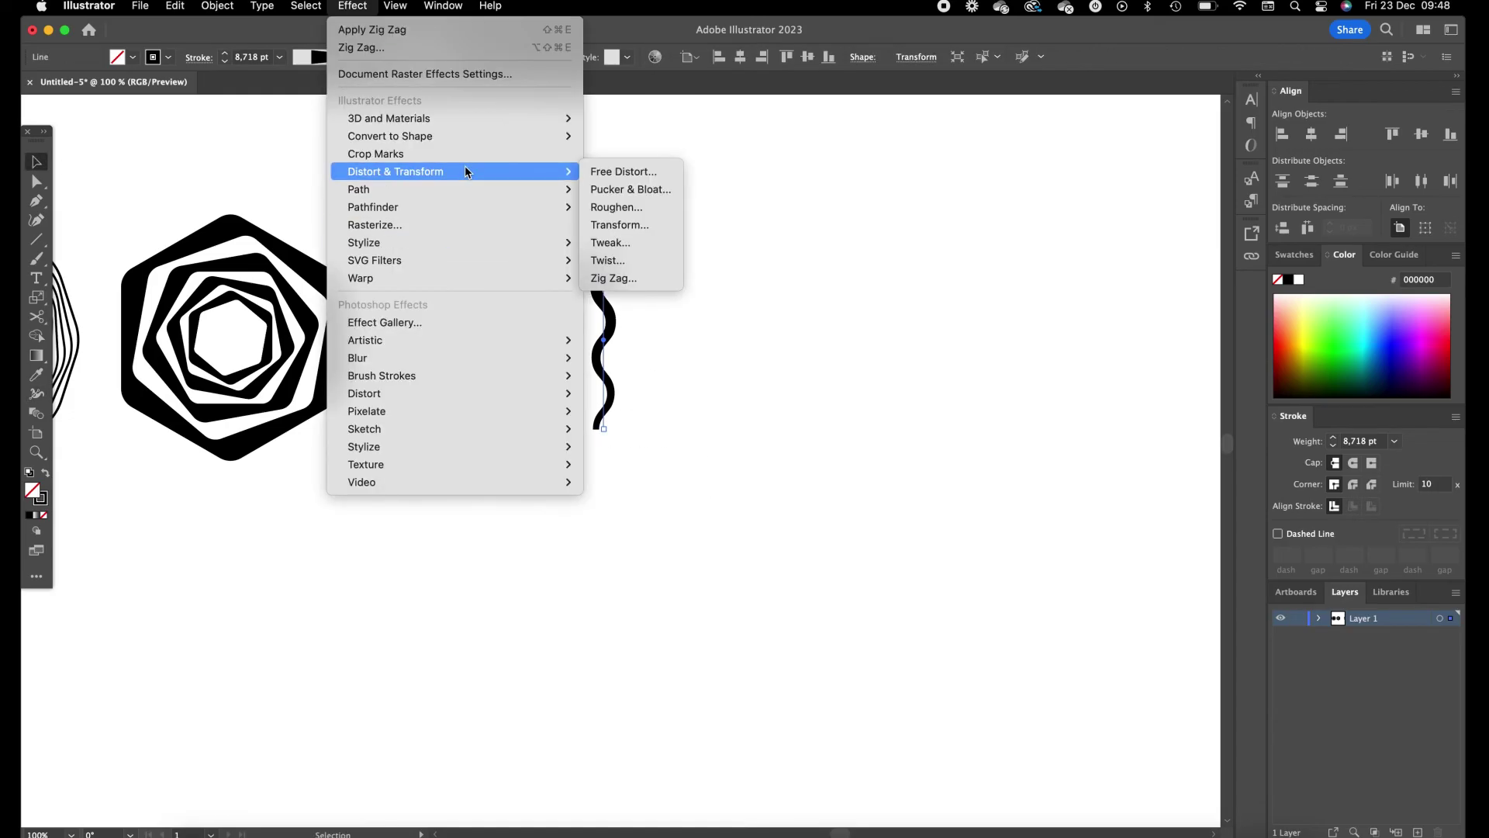
left_click(620, 225)
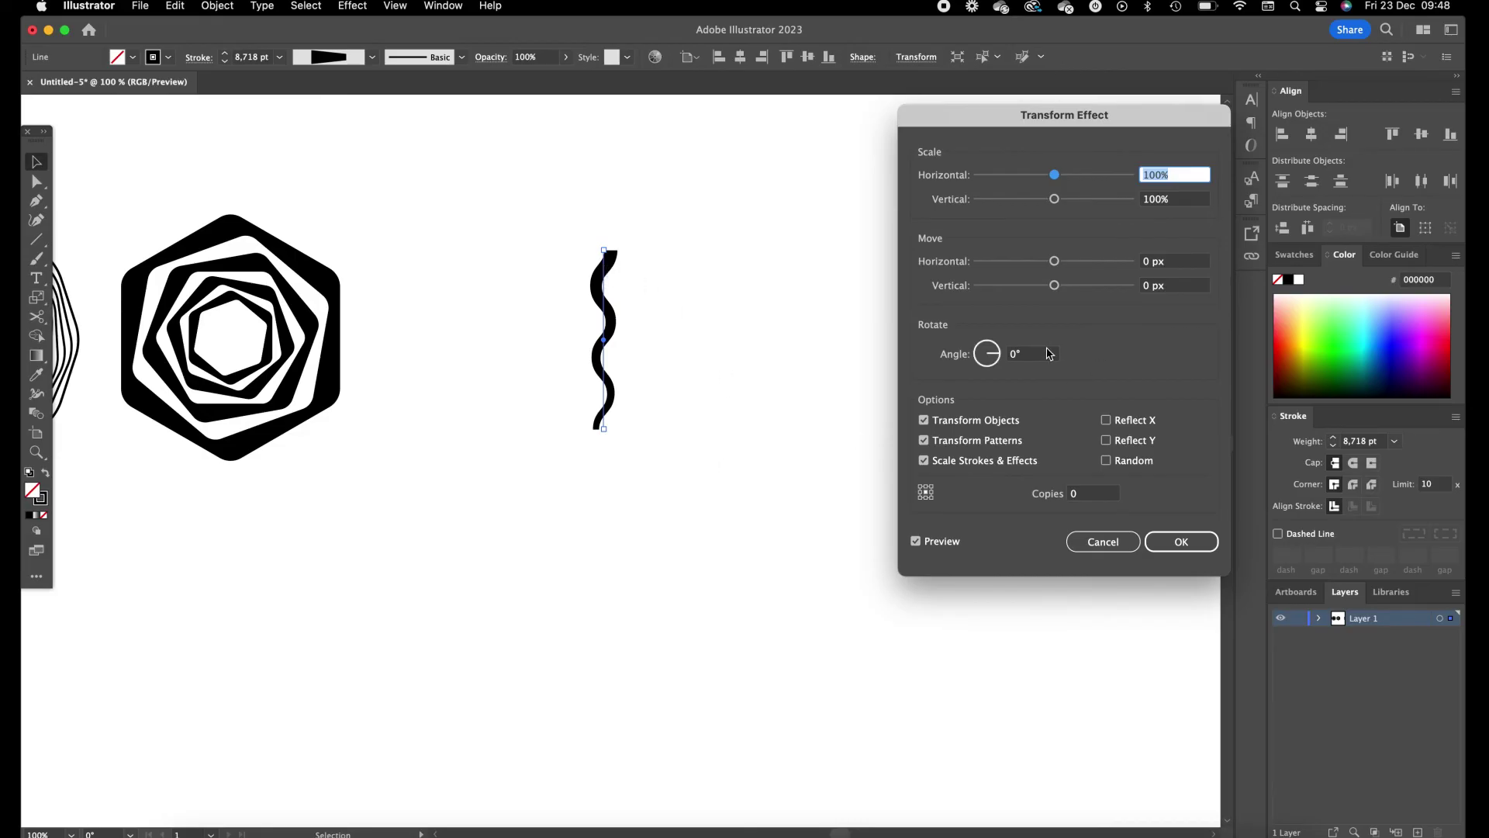
left_click(1043, 354)
key("Up")
key("Up")
key("Up")
key("Up")
key("Down")
key("Down")
key("Down")
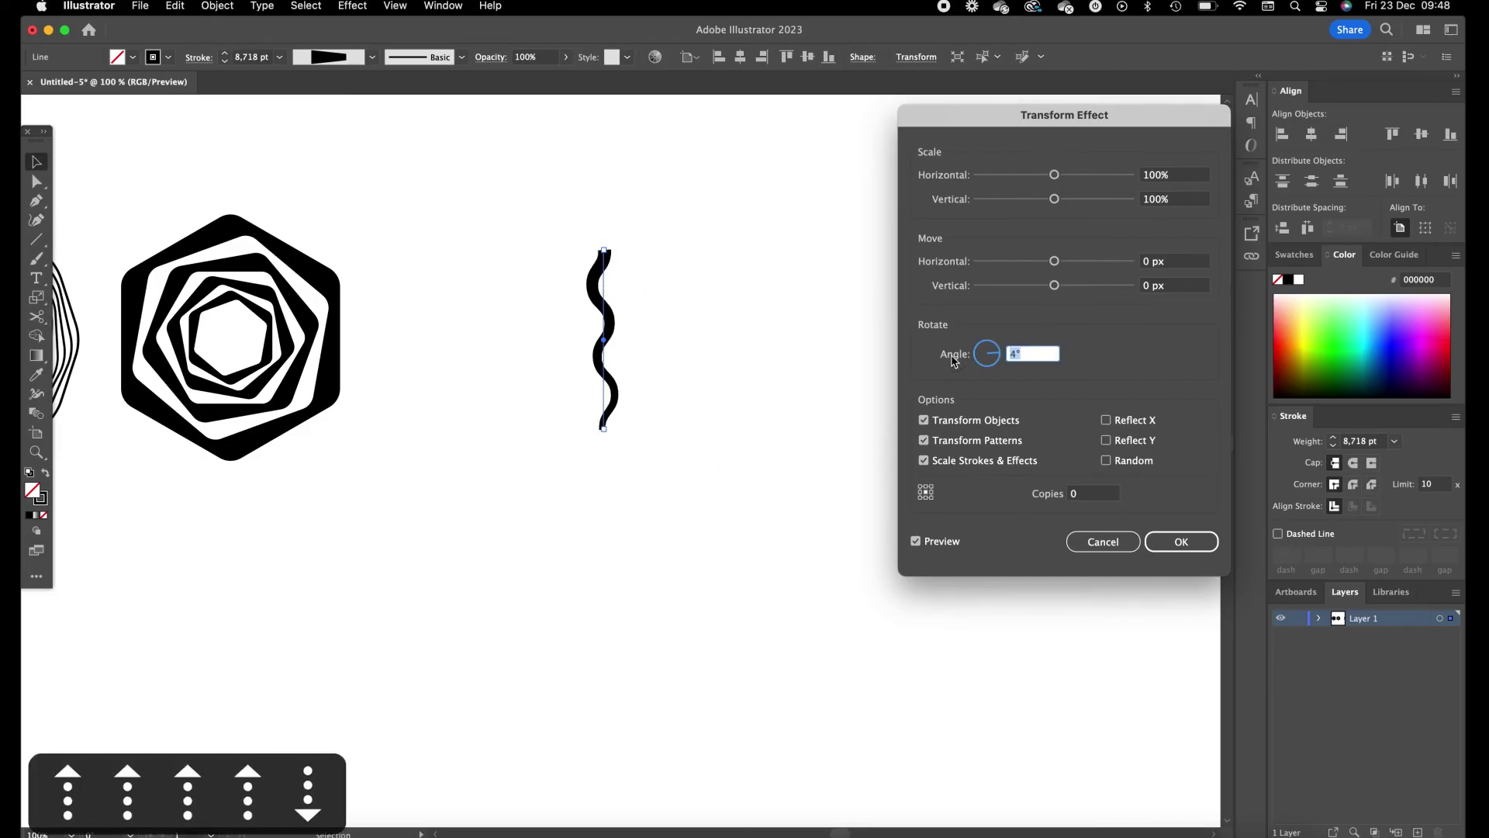
key("Down")
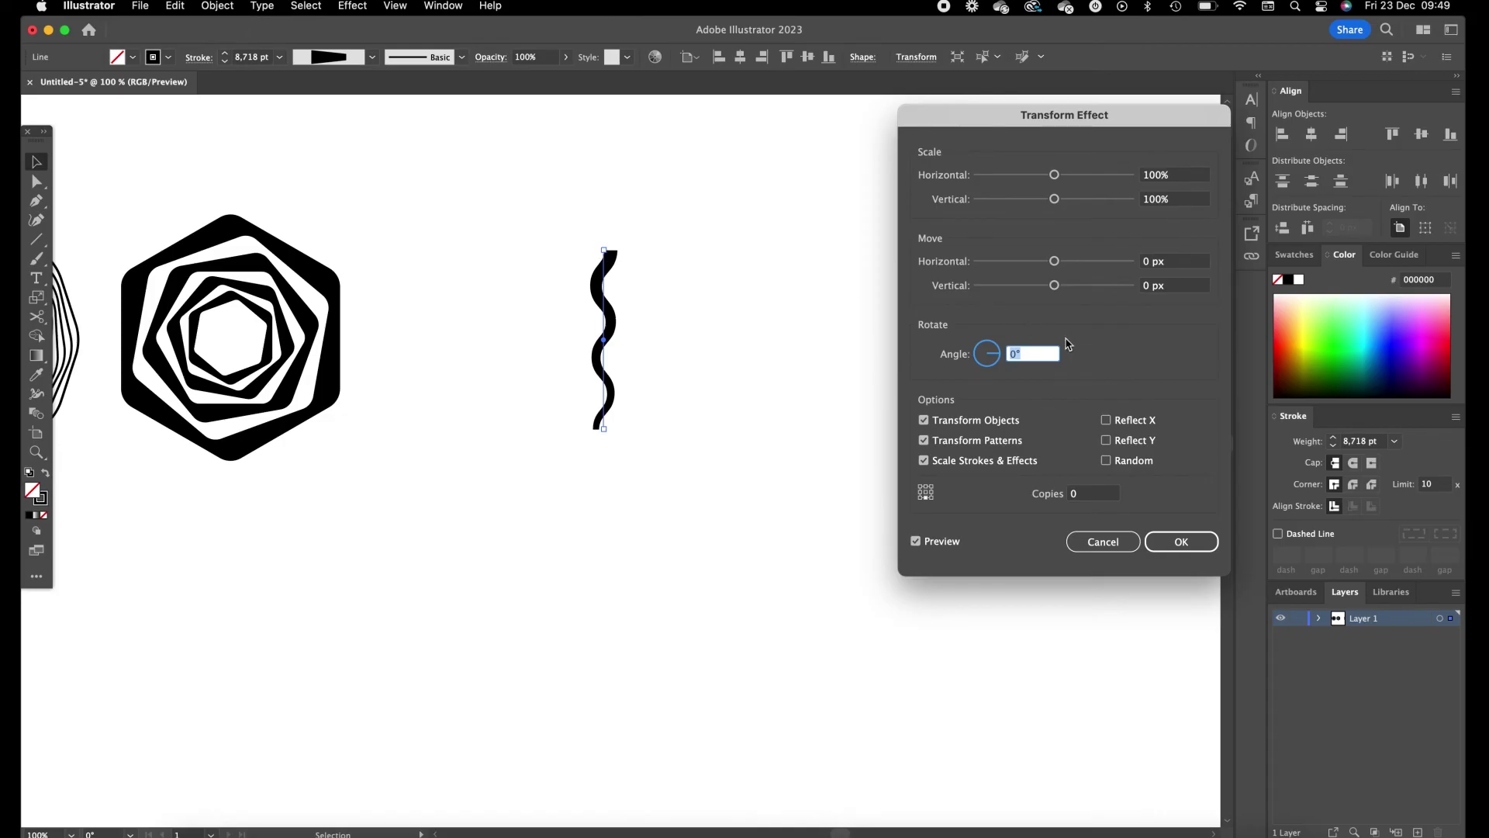
key("shift+Up")
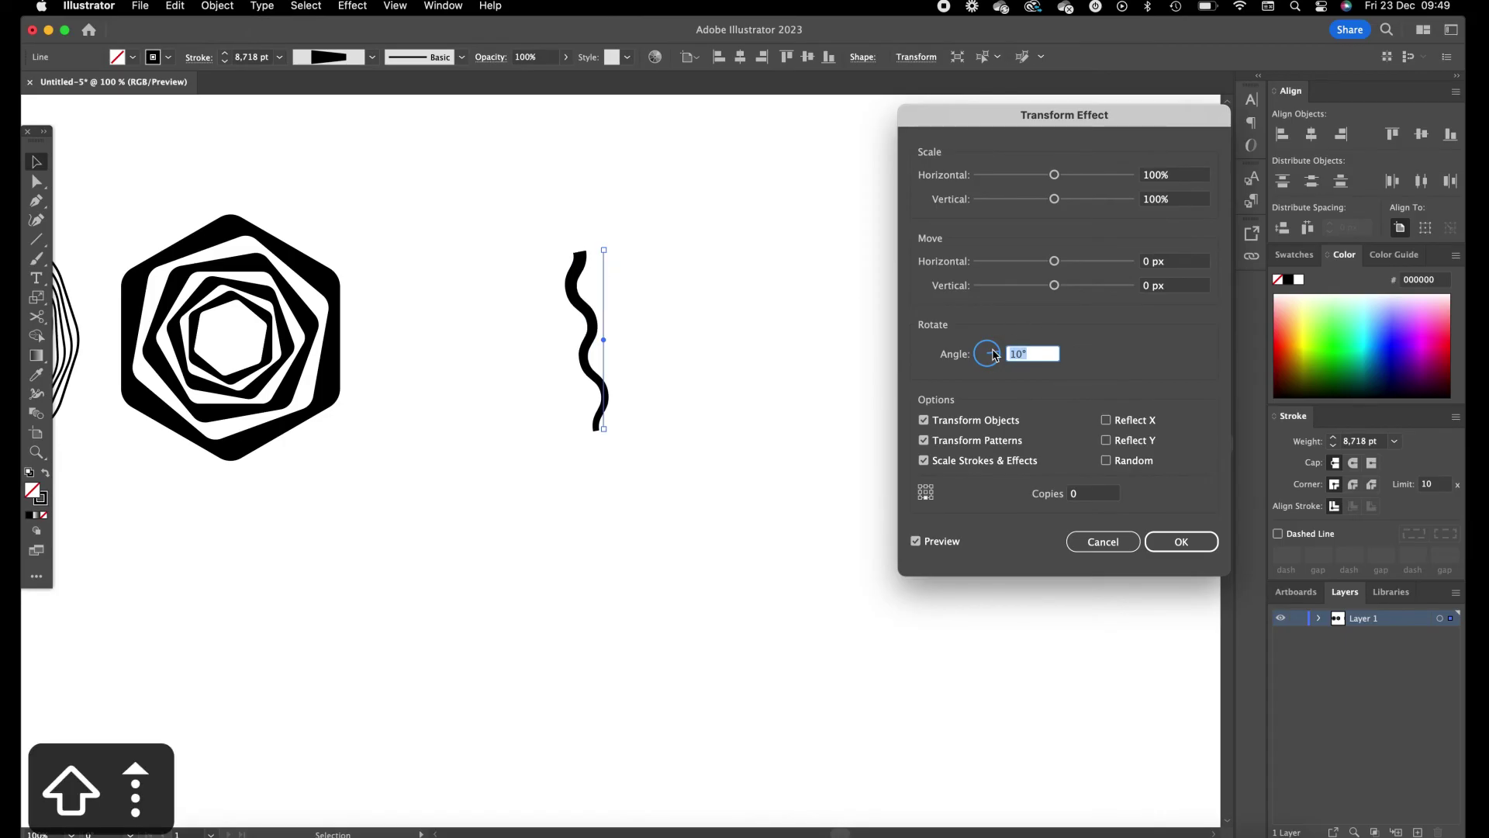
key("Down")
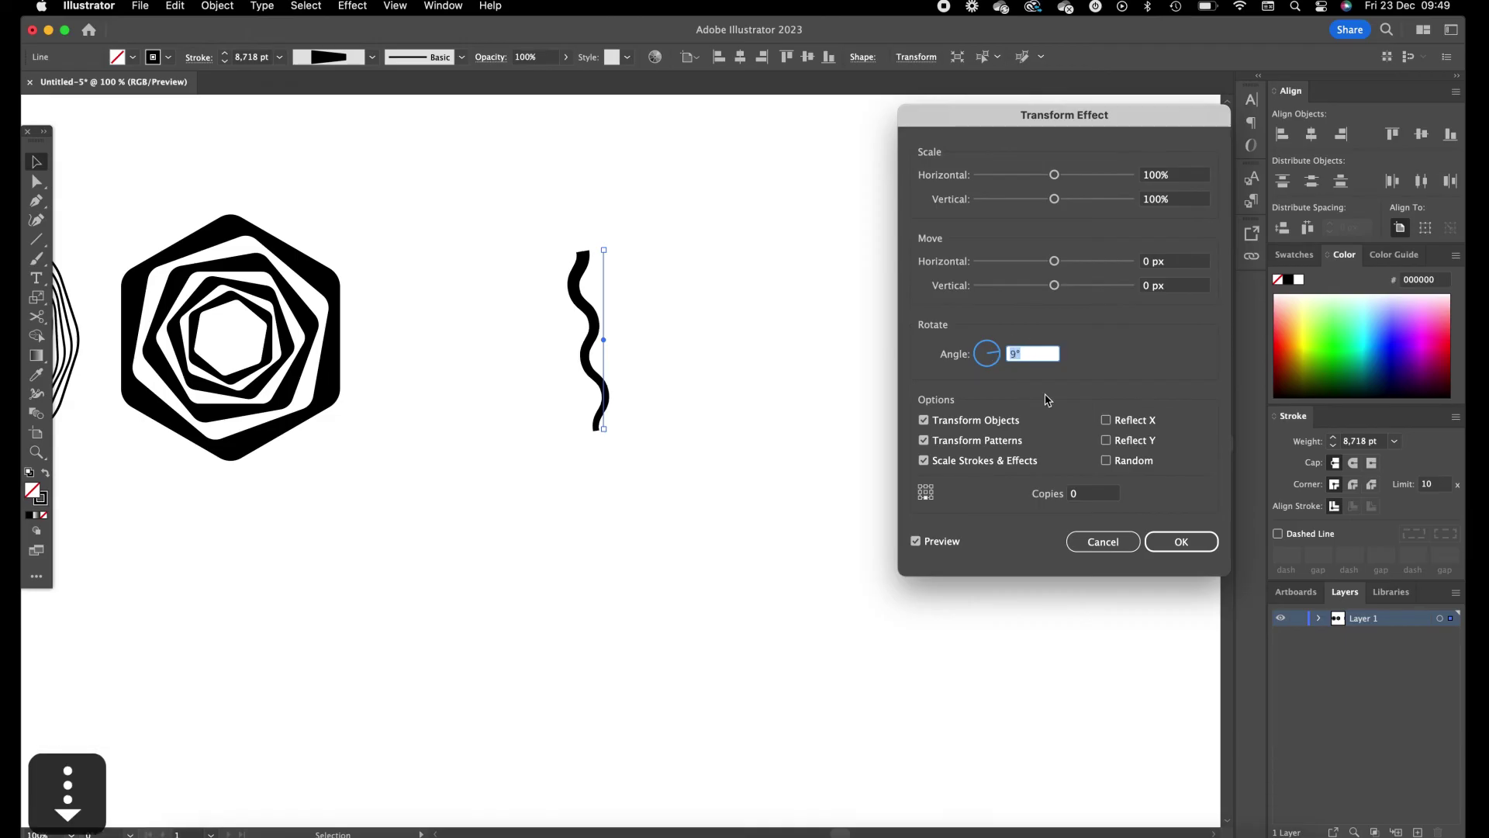
key("Up")
left_click(1084, 499)
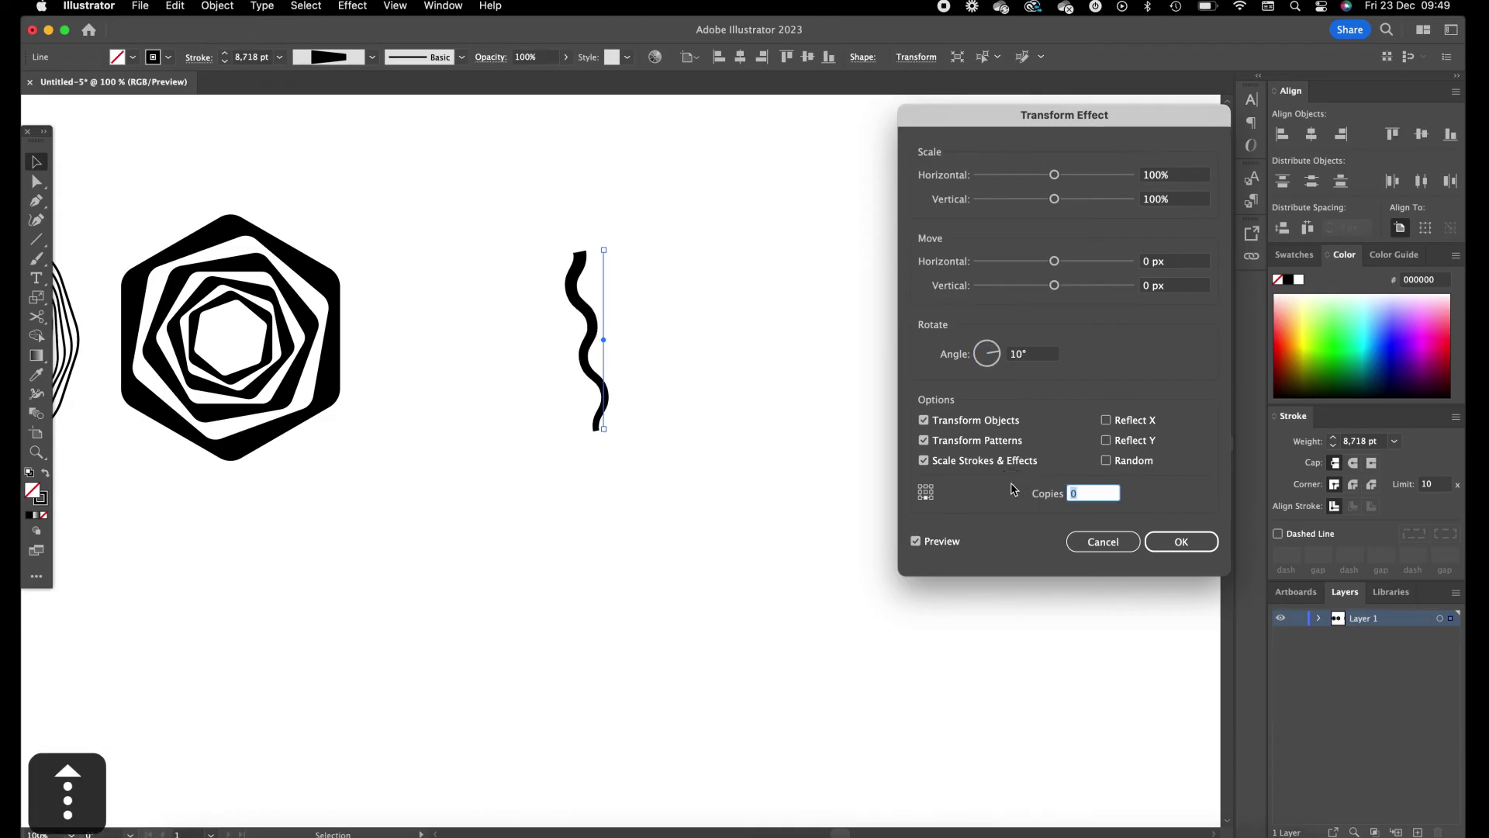
Step: Set the Transform effect to 50 copies at an 8° angle and apply it
key("shift+Up")
key("shift+Up")
key("shift+Up")
key("shift+Up")
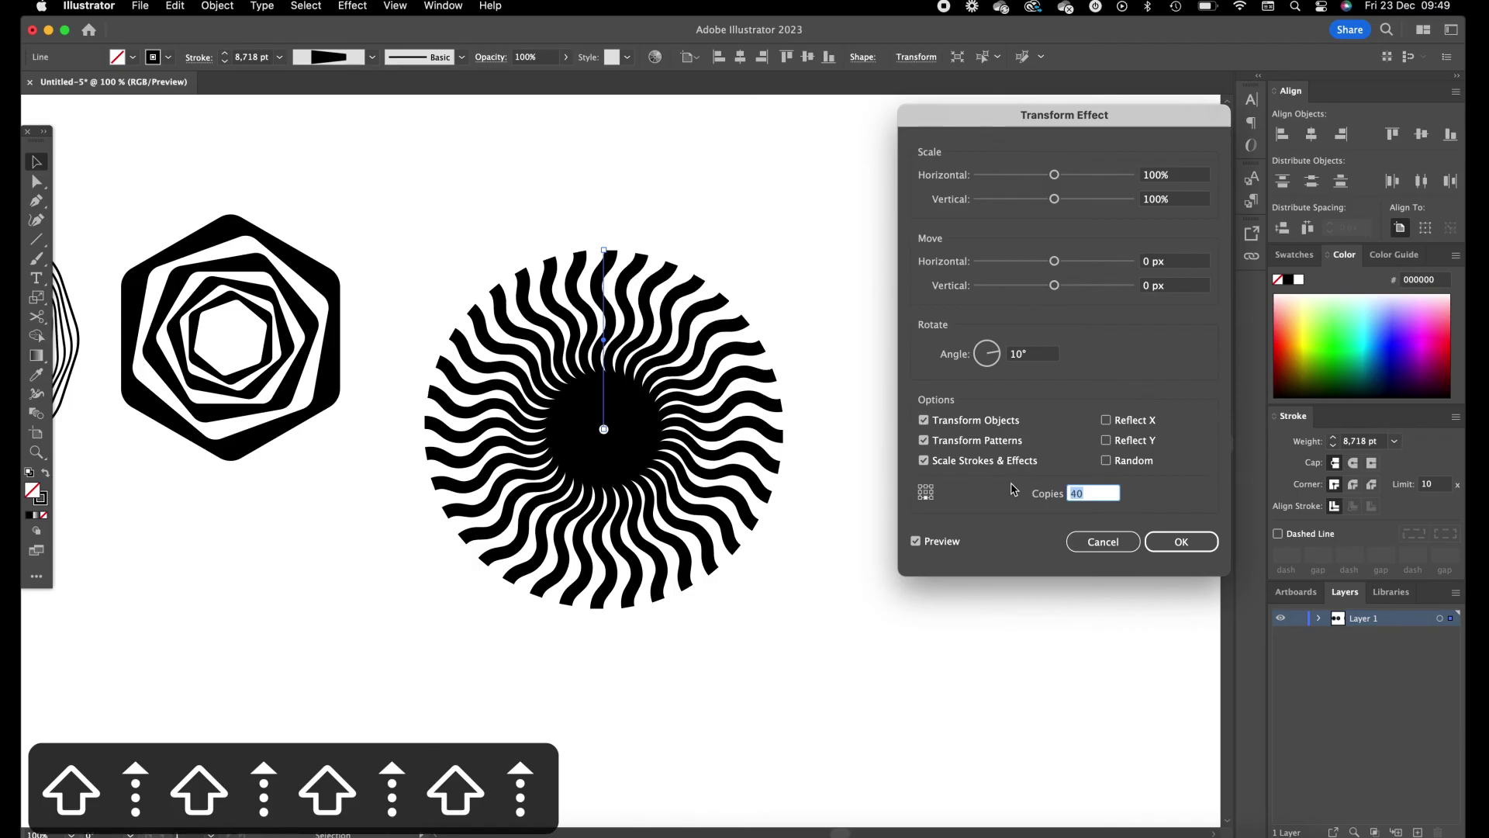
left_click(986, 359)
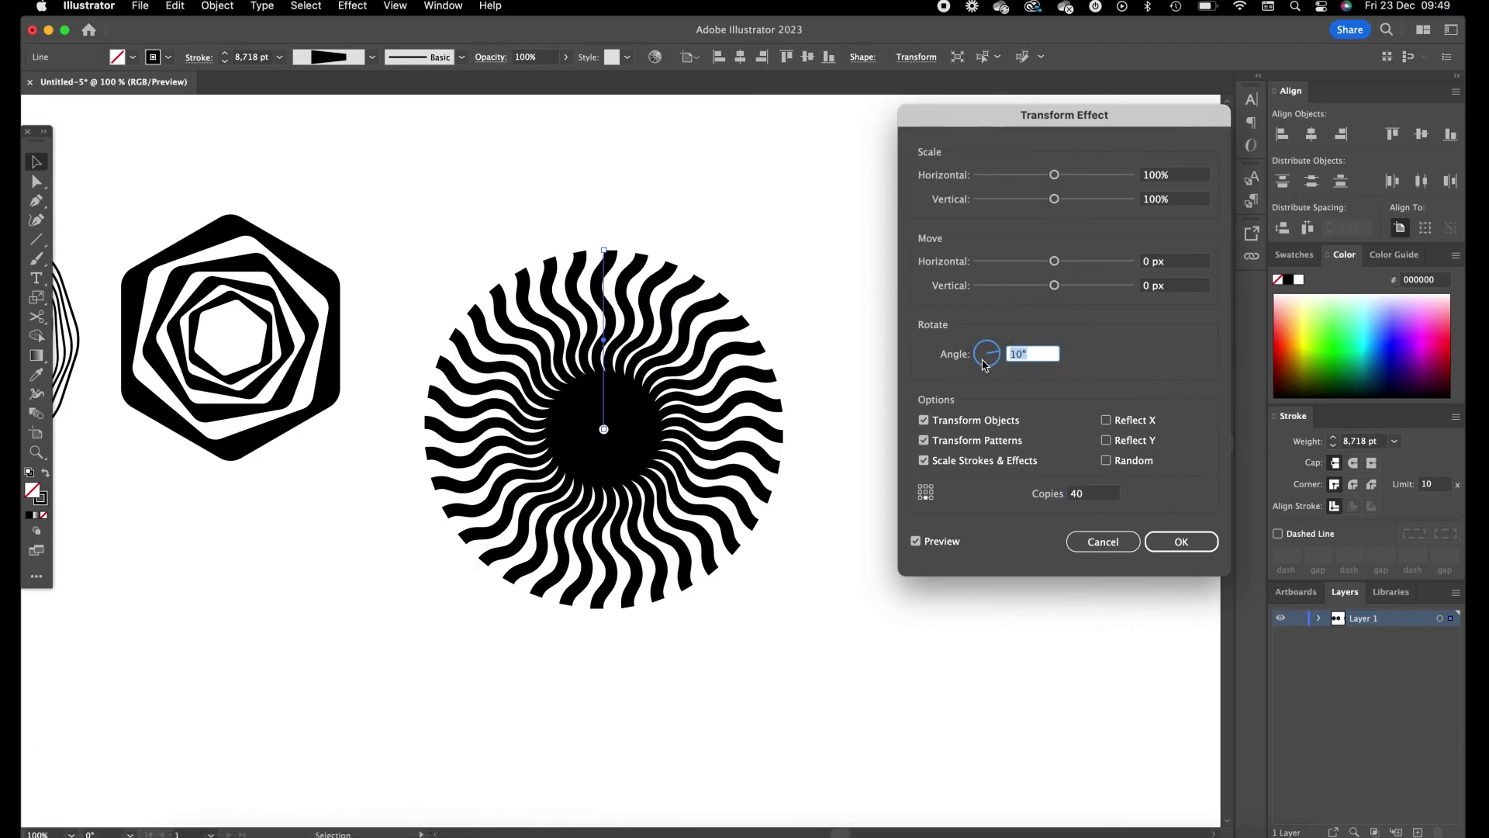
key("Down")
key("Down")
key("Up")
key("Down")
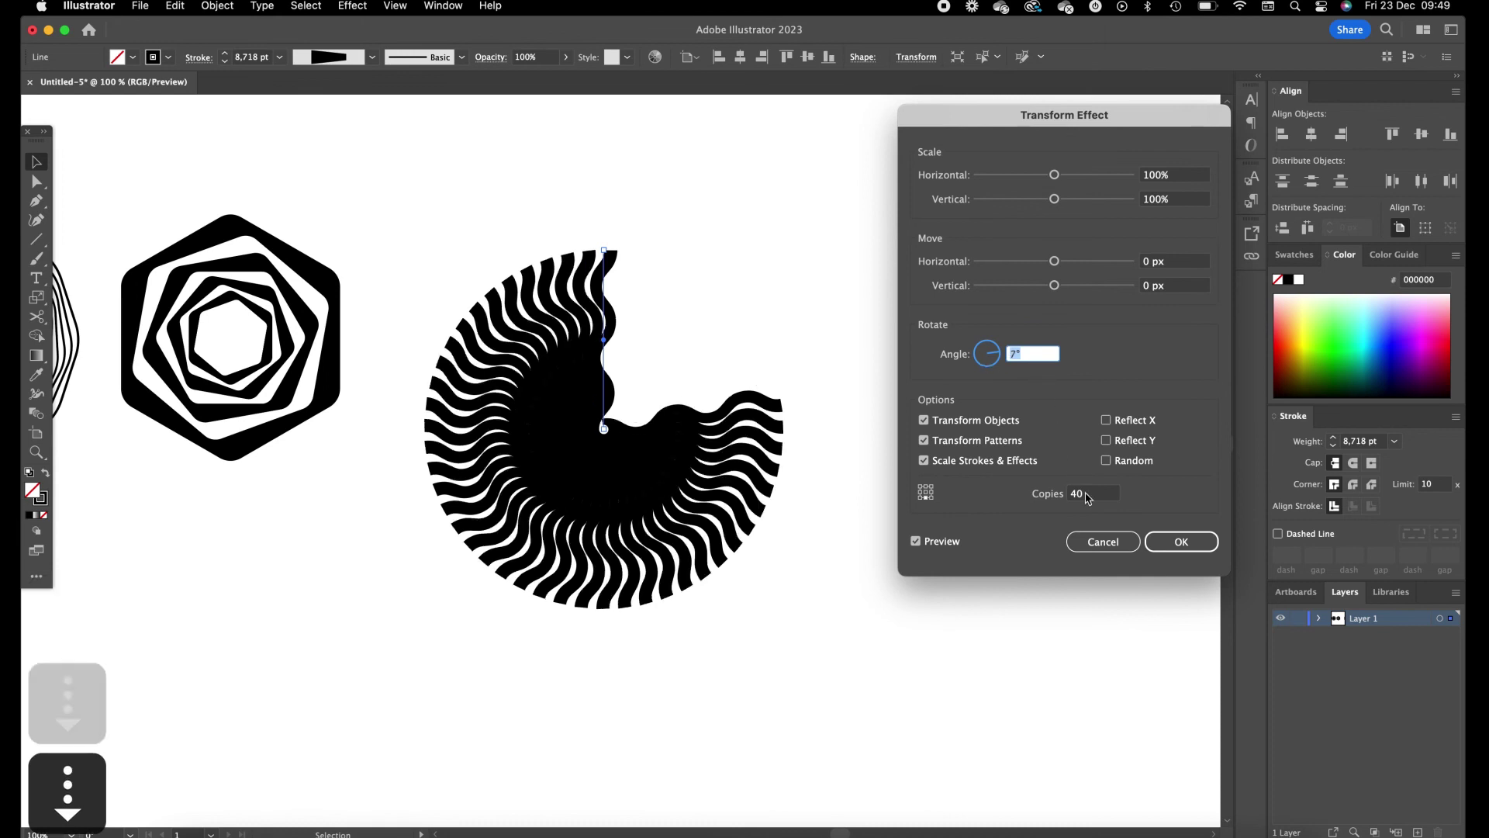
left_click(1074, 493)
key("Up")
key("Up")
key("Up")
key("Up")
key("Up")
key("Up")
key("Up")
key("Up")
key("Up")
key("Up")
key("Up")
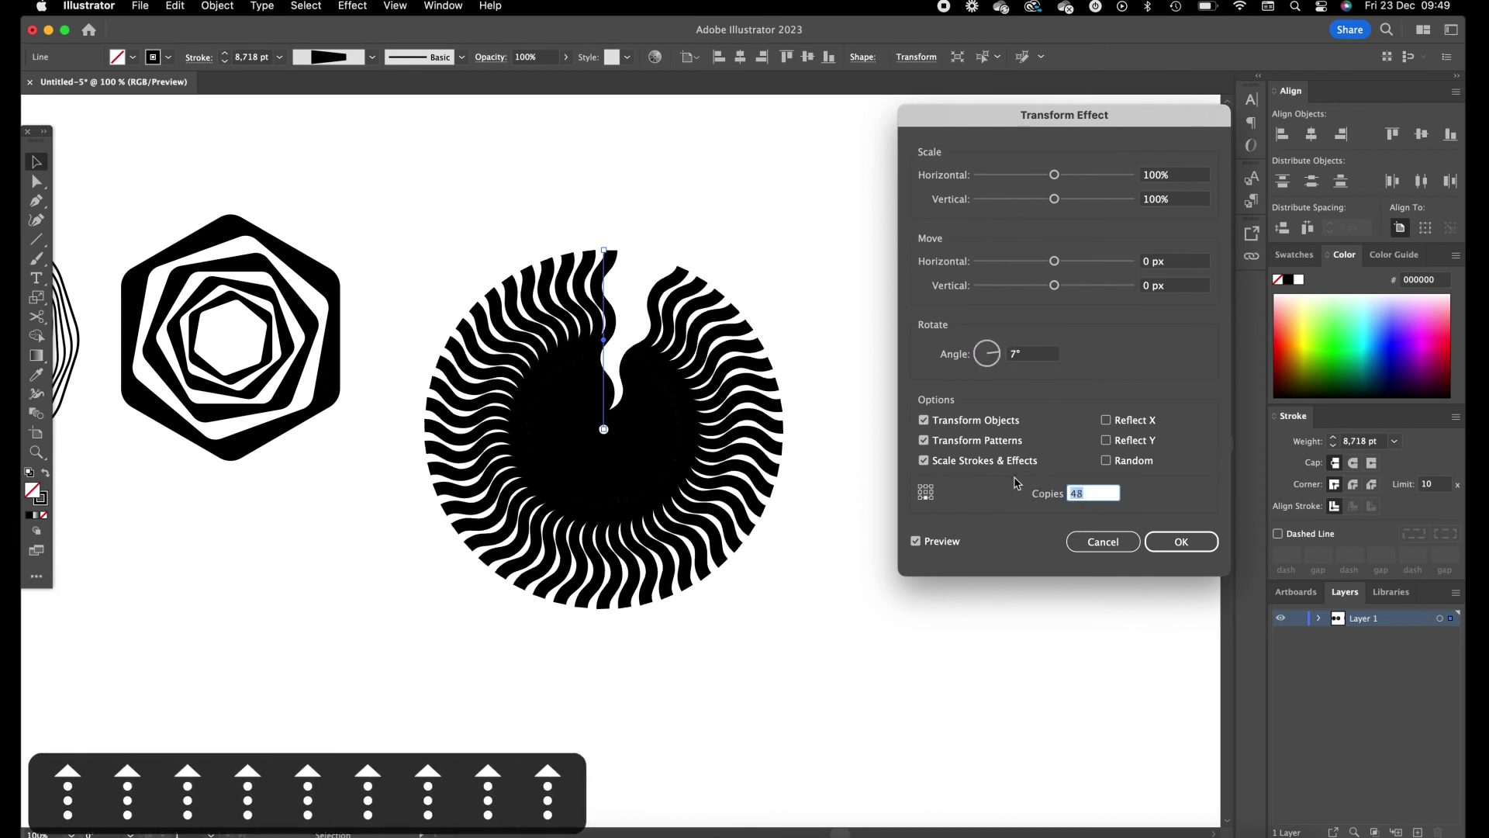
key("Down")
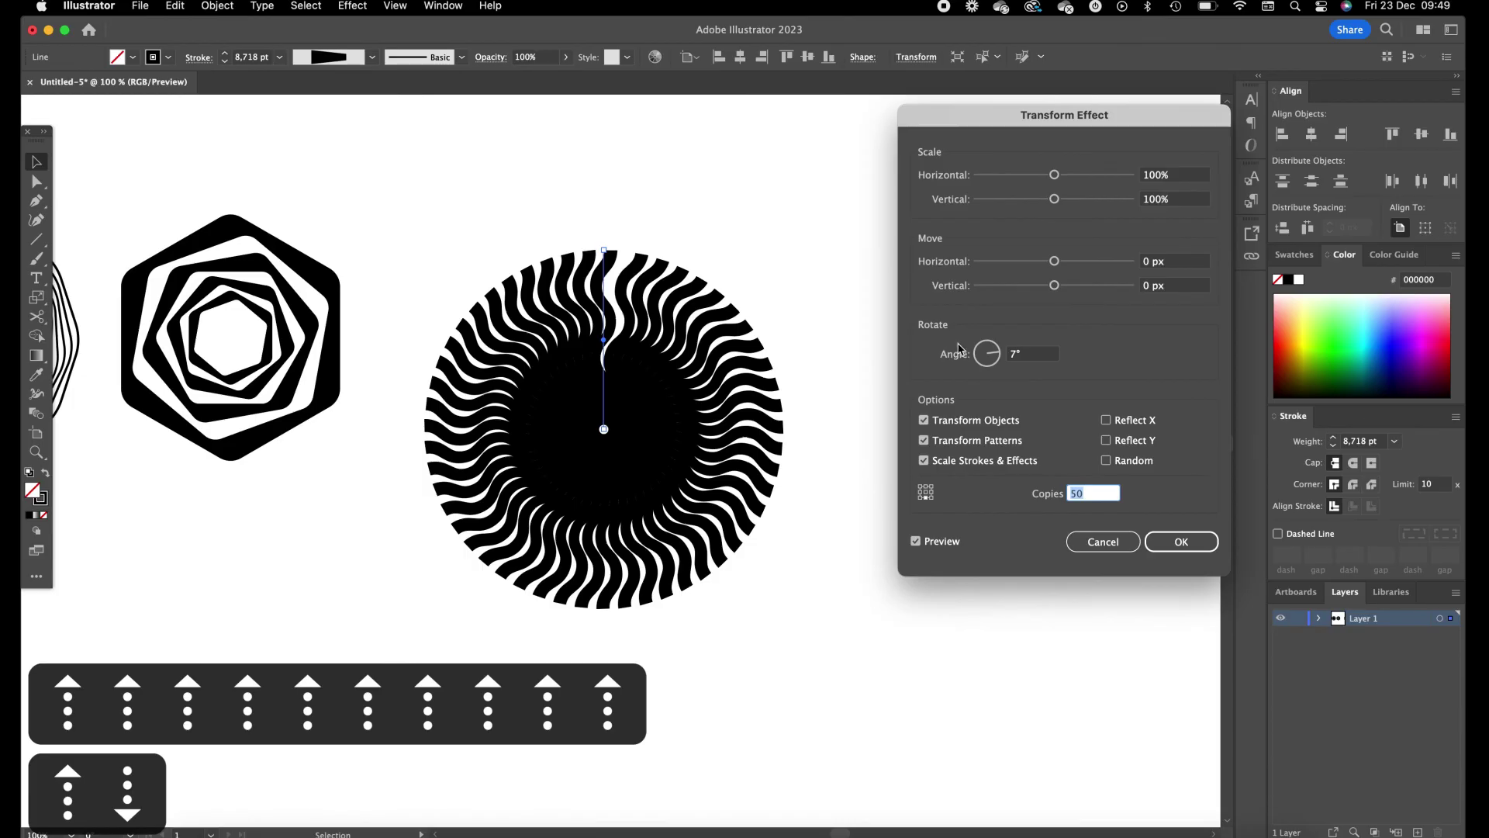
key("shift+Tab")
key("Down")
key("Up")
key("Up")
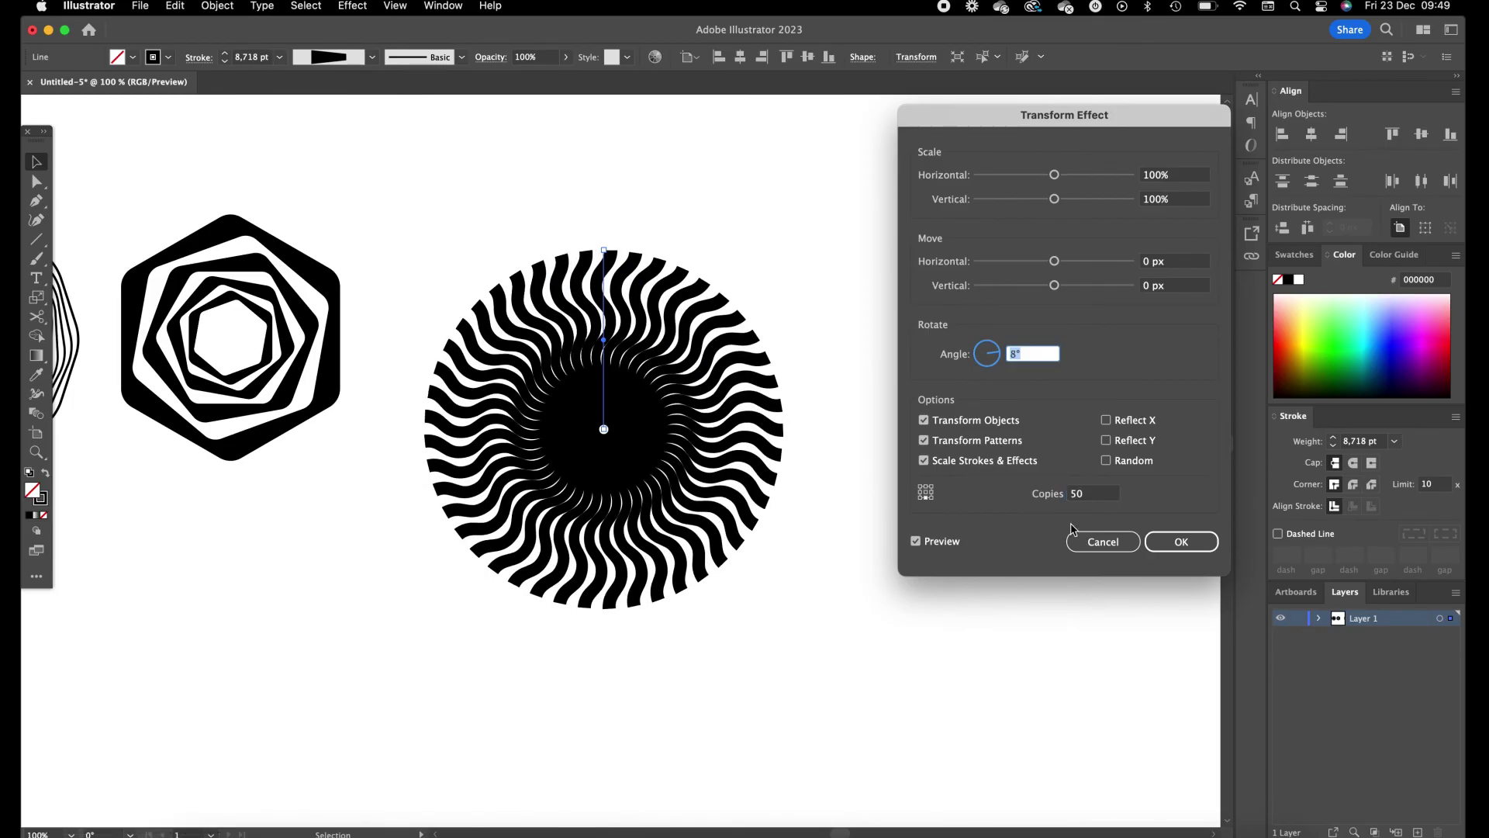
left_click(1180, 547)
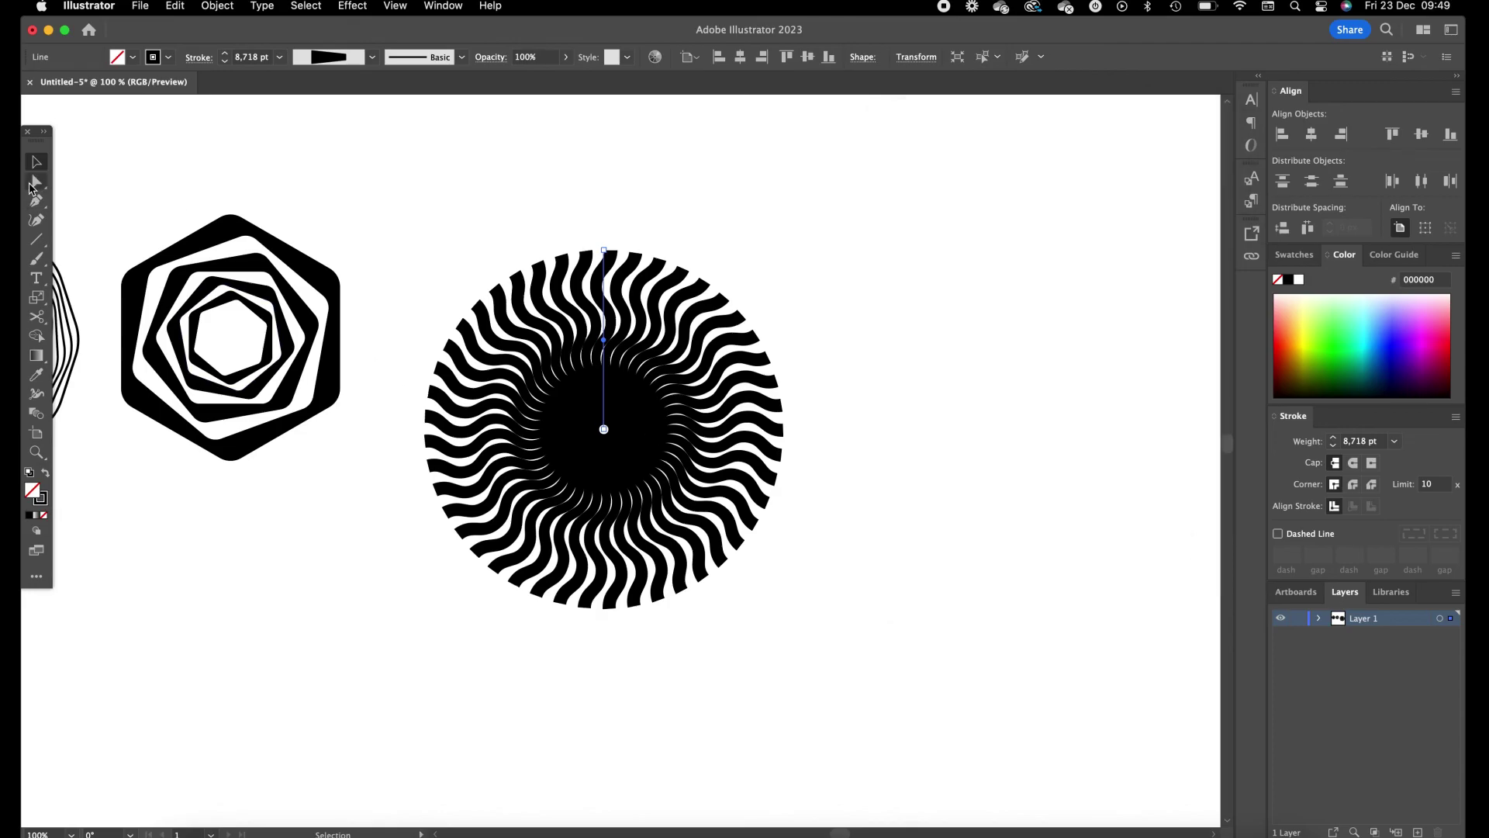
Step: Set the rays to 6 pt, narrowing them at the centre and widening them outward
left_click(224, 62)
left_click(225, 62)
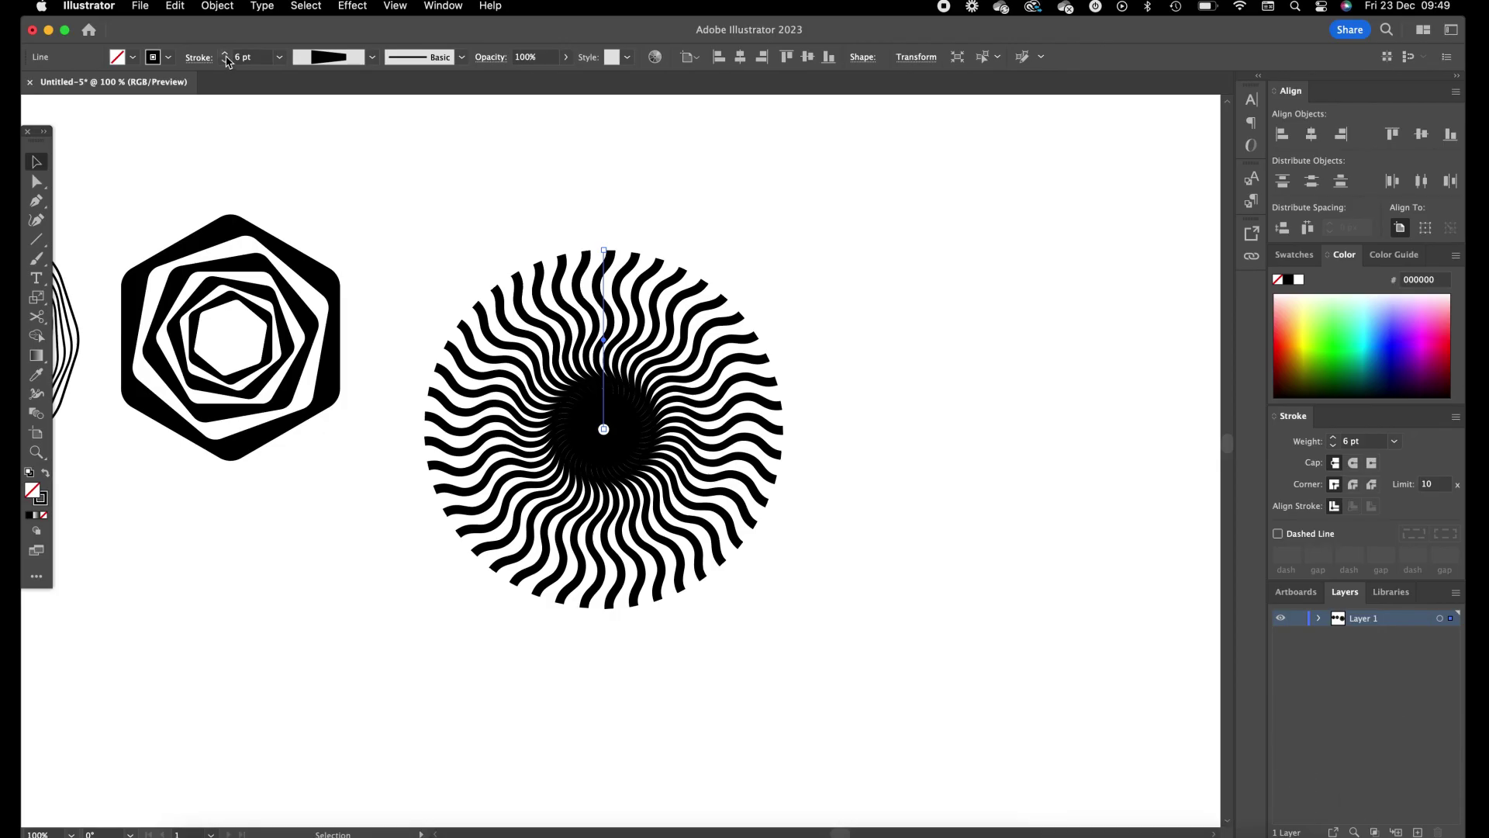
left_click(37, 393)
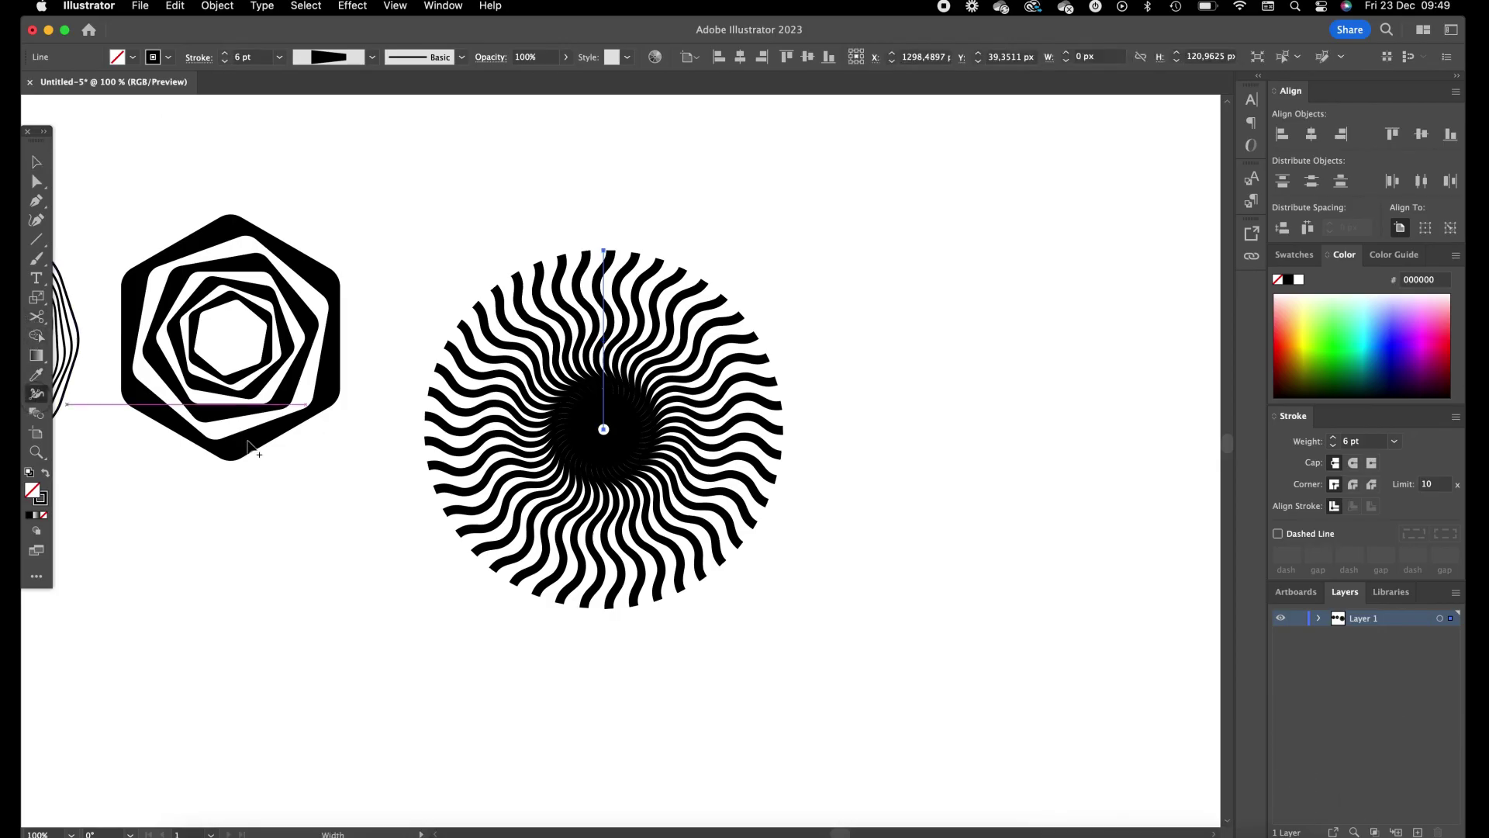
left_click_drag(603, 429, 604, 429)
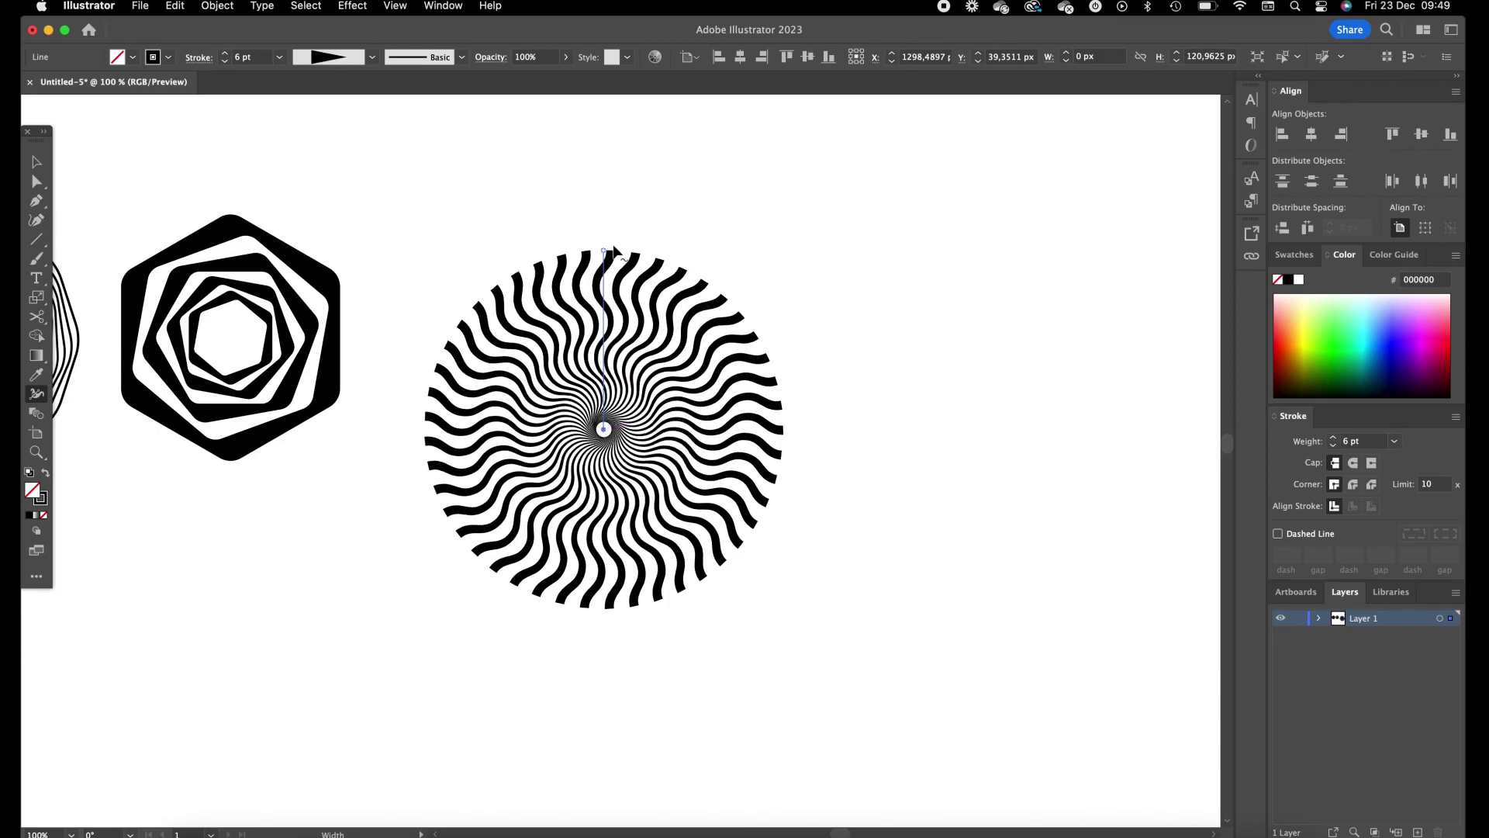
left_click_drag(614, 252, 638, 256)
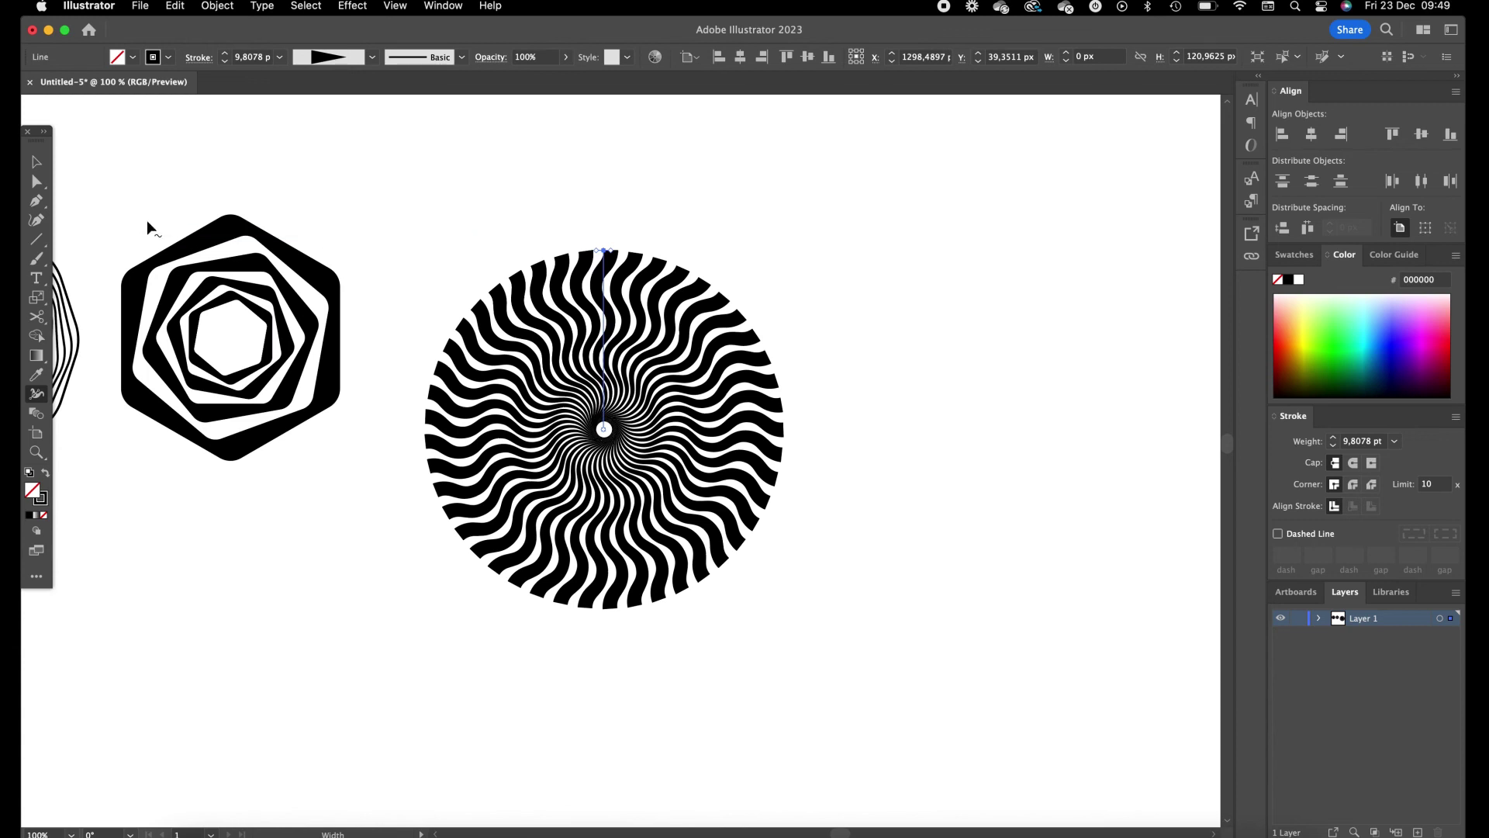
left_click(35, 161)
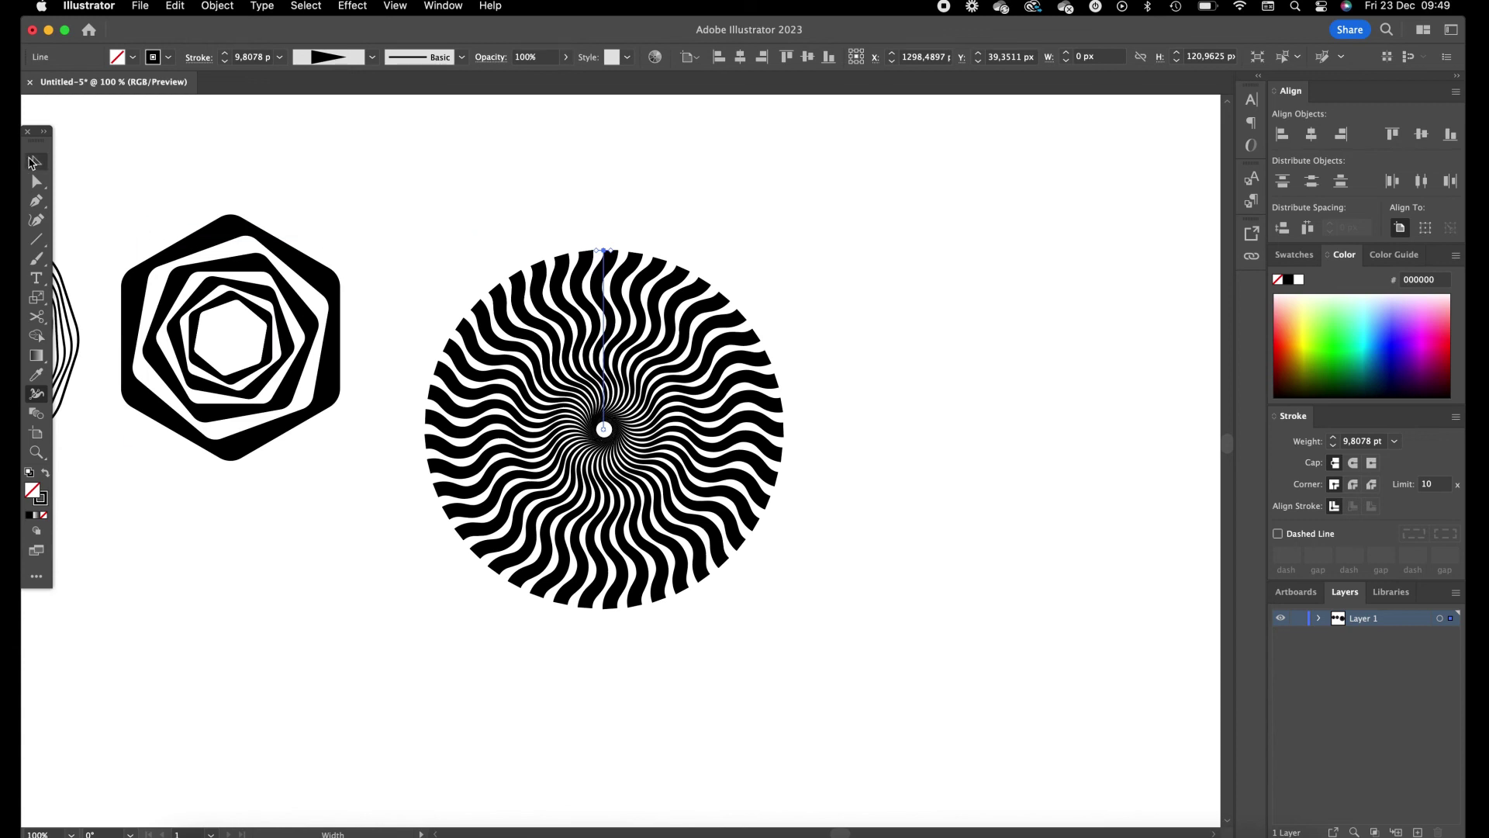
Step: Deselect the sunburst and pan left so all three spiral artworks are visible
left_click(751, 295)
scroll(566, 219, "left", 5)
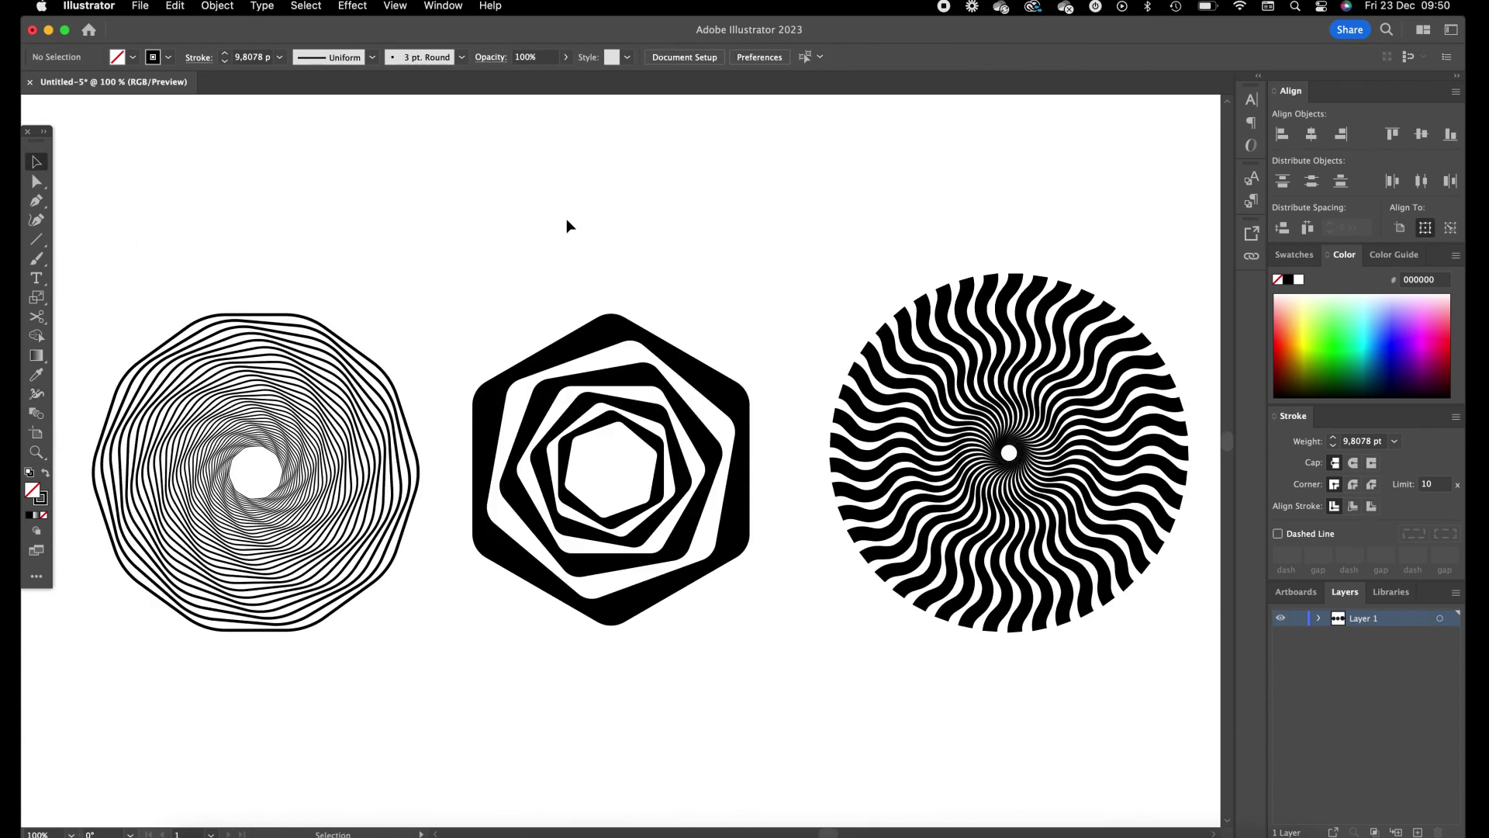